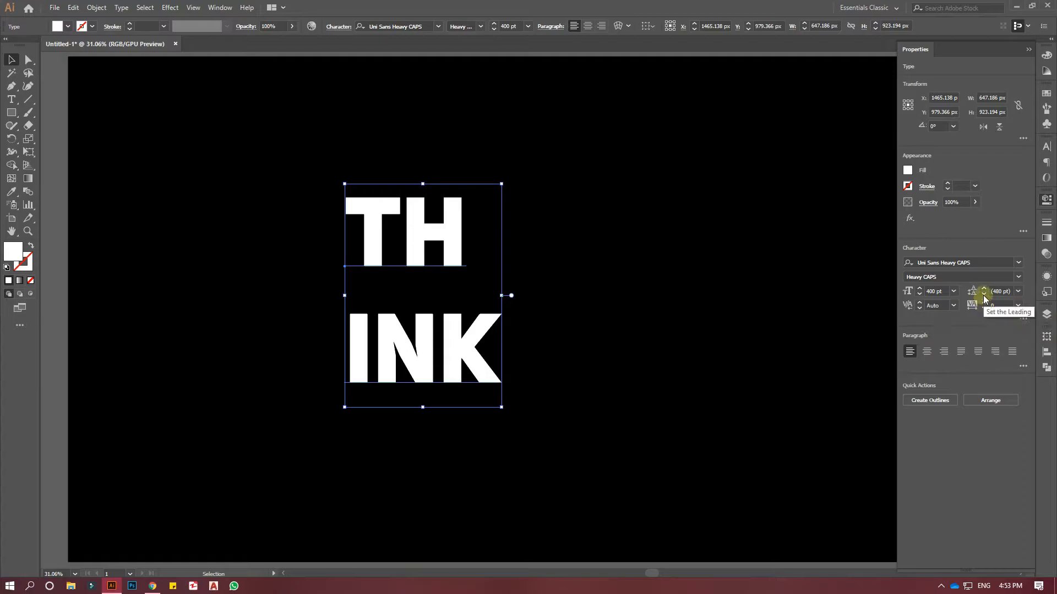
Tighten the leading of the two-line TH INK text to 319 pt.
{"action": "left_click", "coordinate": [983, 291]}
{"action": "left_click", "coordinate": [984, 292]}
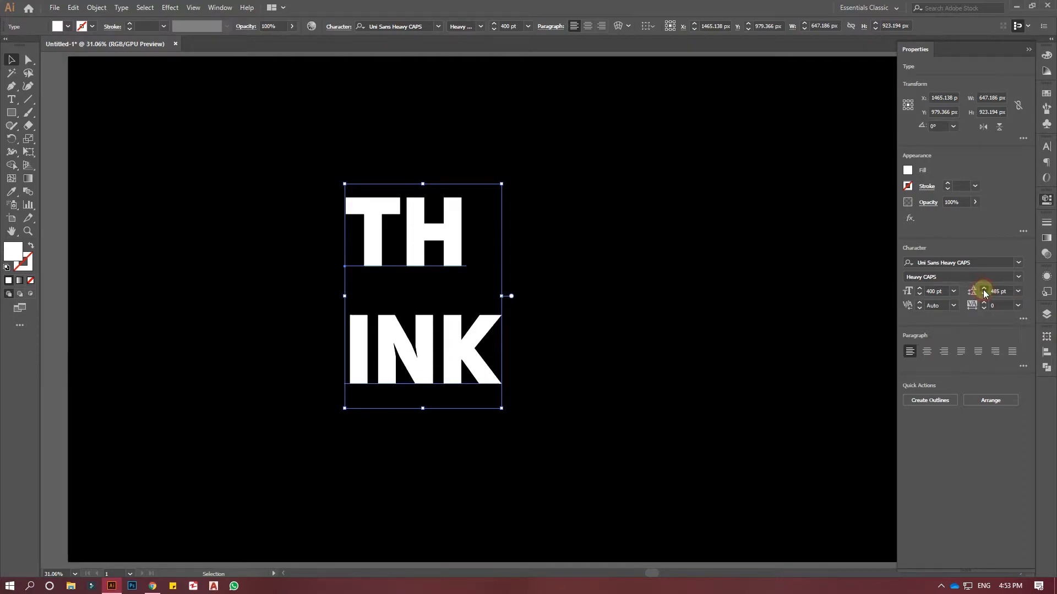
{"action": "left_click", "coordinate": [984, 292]}
{"action": "left_click", "coordinate": [984, 294]}
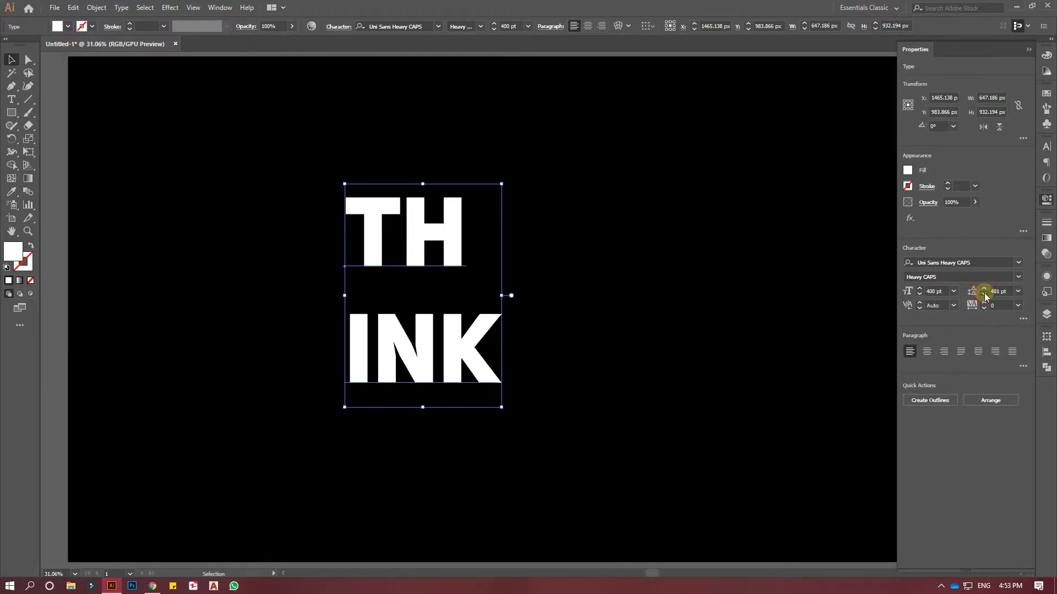
{"action": "left_click", "coordinate": [985, 294]}
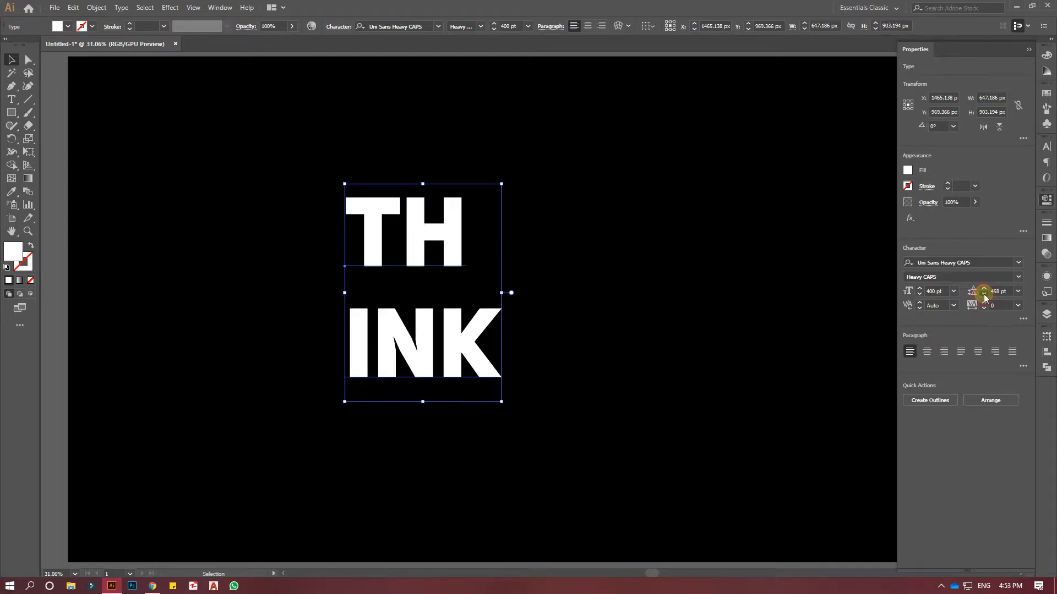
{"action": "left_click", "coordinate": [984, 295]}
{"action": "left_click", "coordinate": [984, 295]}
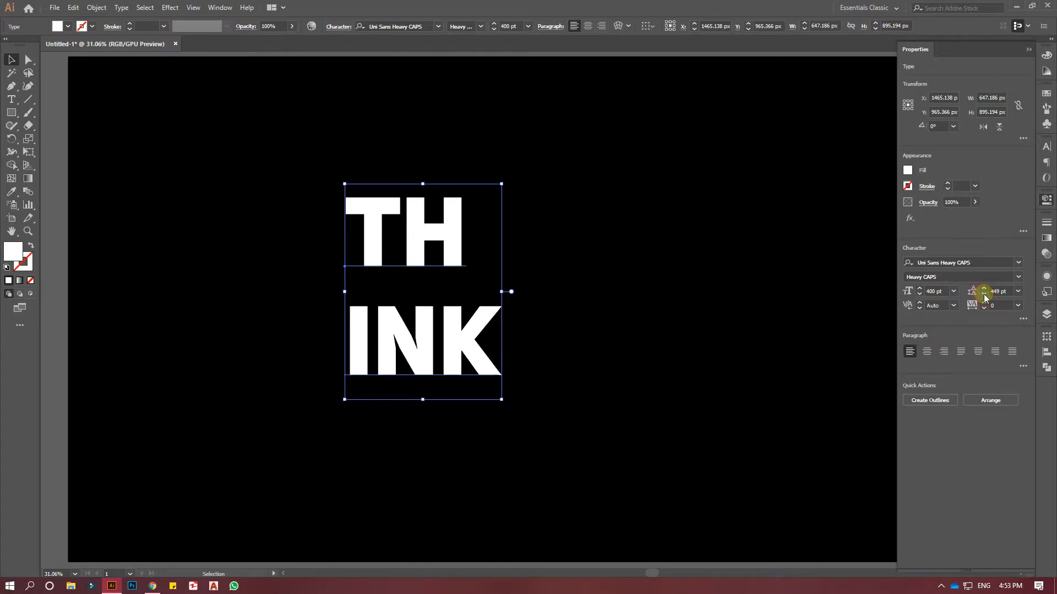
{"action": "left_click", "coordinate": [984, 294]}
{"action": "left_click", "coordinate": [985, 294]}
{"action": "left_click", "coordinate": [985, 294]}
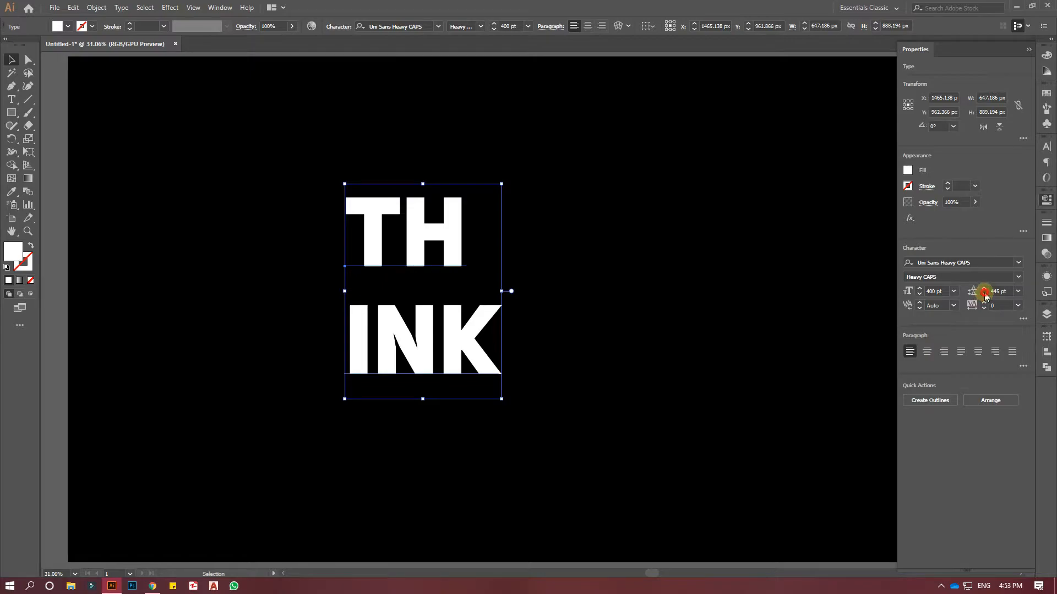
{"action": "left_click", "coordinate": [984, 295]}
{"action": "left_click", "coordinate": [984, 295]}
{"action": "left_click", "coordinate": [984, 294]}
{"action": "left_click", "coordinate": [984, 295]}
{"action": "left_click", "coordinate": [984, 294]}
{"action": "left_click", "coordinate": [984, 294]}
{"action": "left_click", "coordinate": [984, 294]}
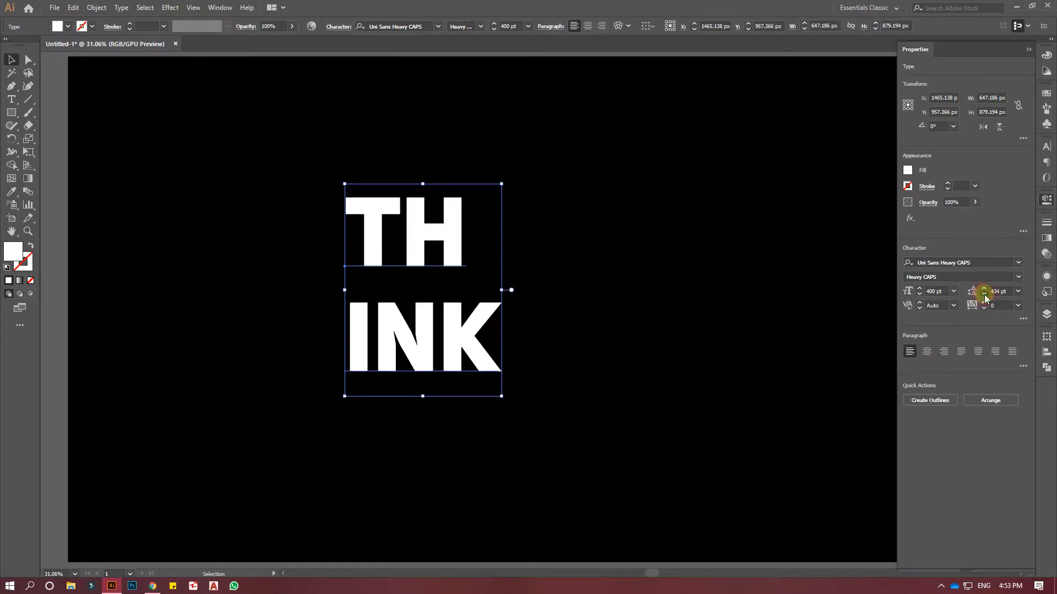
{"action": "left_click", "coordinate": [984, 295]}
{"action": "left_click", "coordinate": [984, 294]}
{"action": "left_click", "coordinate": [984, 294]}
{"action": "left_click", "coordinate": [984, 295]}
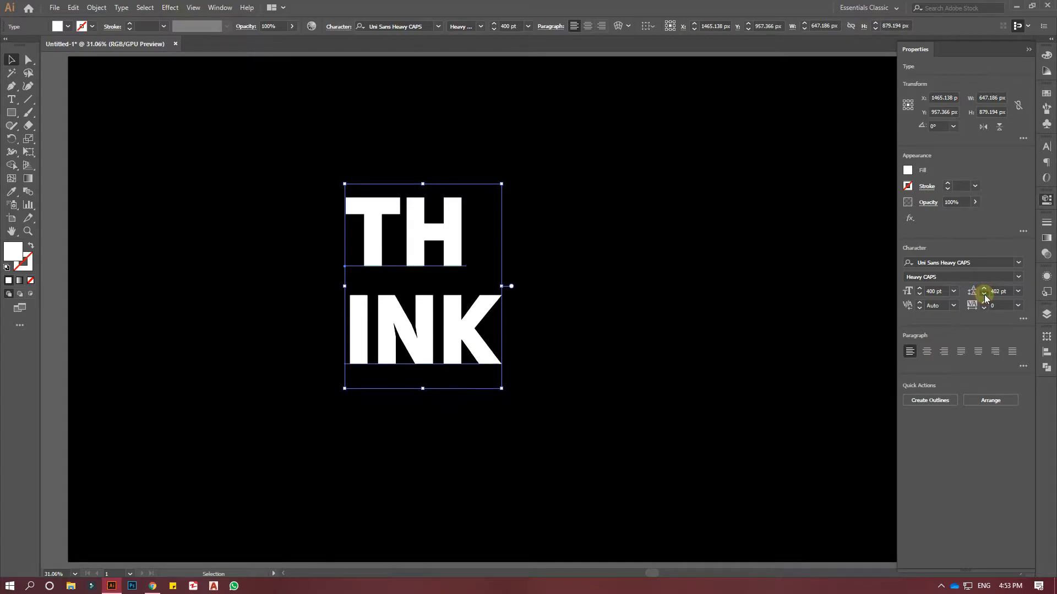
{"action": "left_click", "coordinate": [984, 295]}
{"action": "left_click", "coordinate": [984, 295]}
{"action": "left_click", "coordinate": [985, 294]}
{"action": "left_click", "coordinate": [985, 295]}
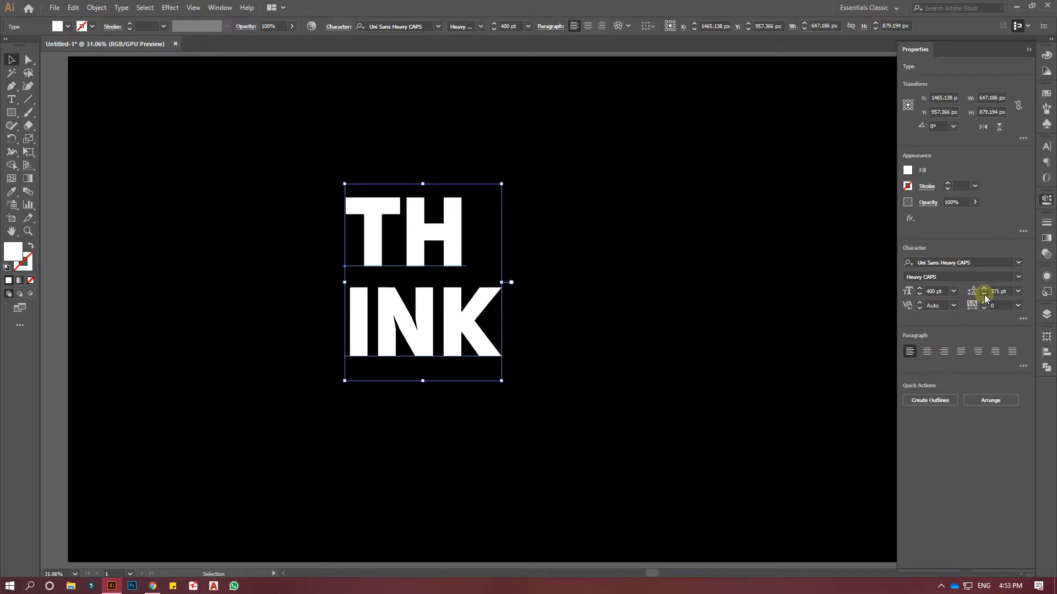
{"action": "left_click", "coordinate": [985, 295]}
{"action": "left_click", "coordinate": [984, 295]}
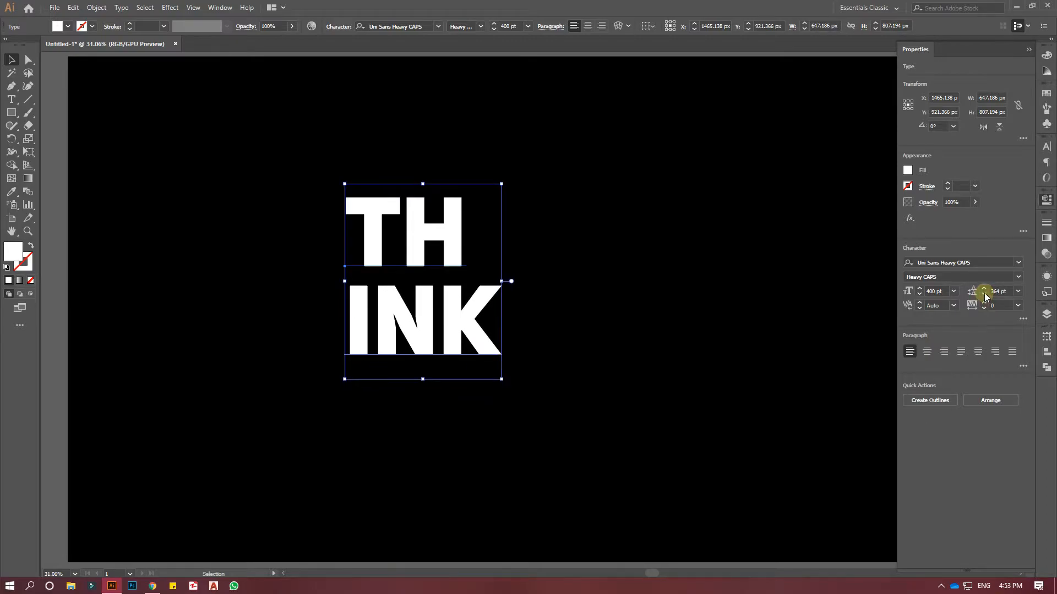
{"action": "left_click", "coordinate": [985, 295]}
{"action": "left_click", "coordinate": [984, 295]}
{"action": "left_click", "coordinate": [984, 295]}
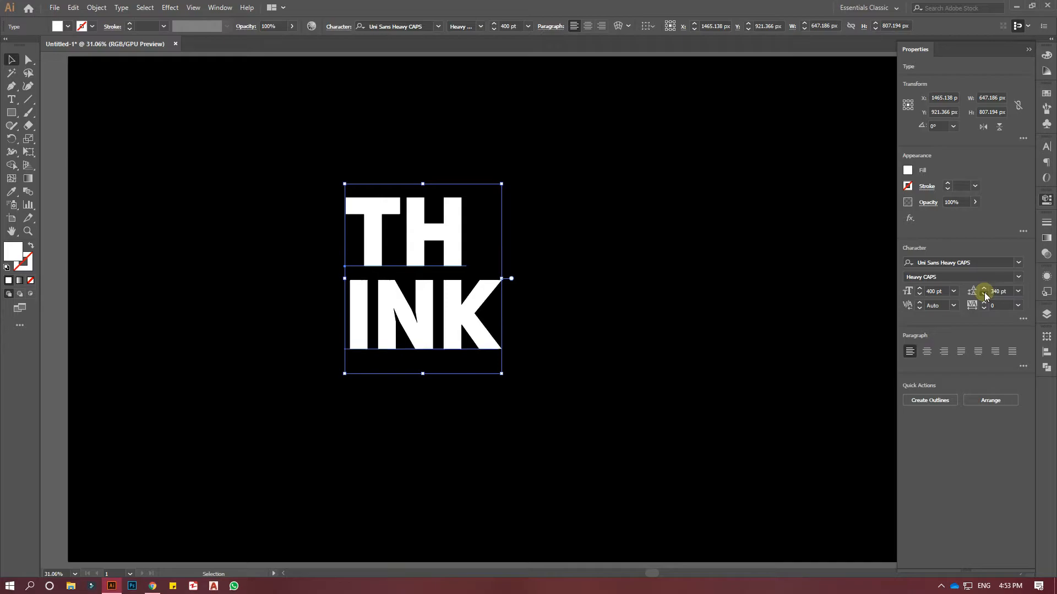
{"action": "left_click", "coordinate": [984, 295]}
{"action": "left_click", "coordinate": [984, 295]}
{"action": "left_click", "coordinate": [984, 295]}
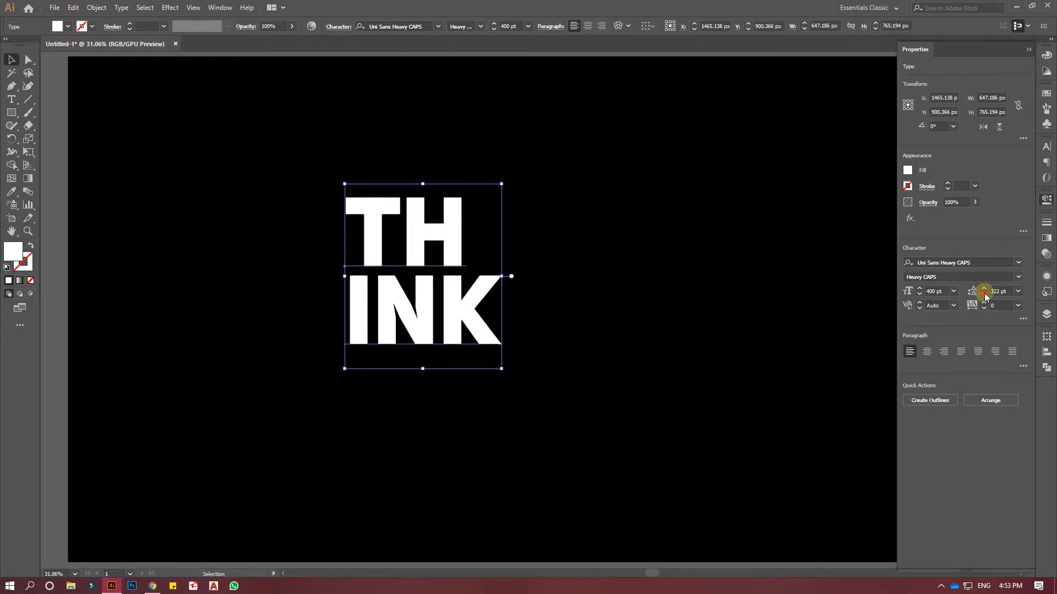
{"action": "left_click", "coordinate": [985, 295]}
{"action": "left_click", "coordinate": [985, 295]}
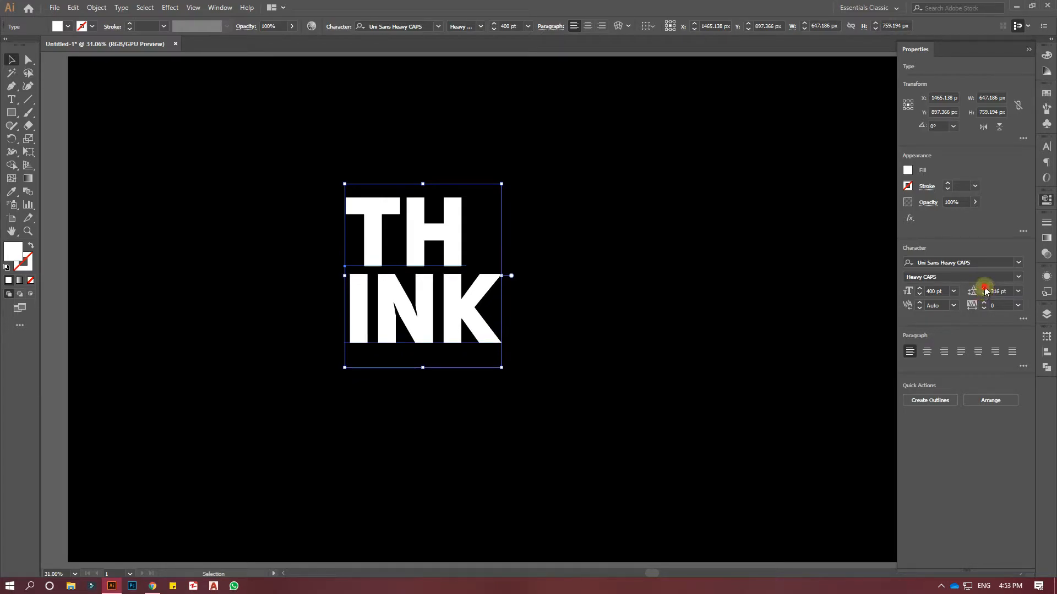
{"action": "left_click", "coordinate": [984, 288]}
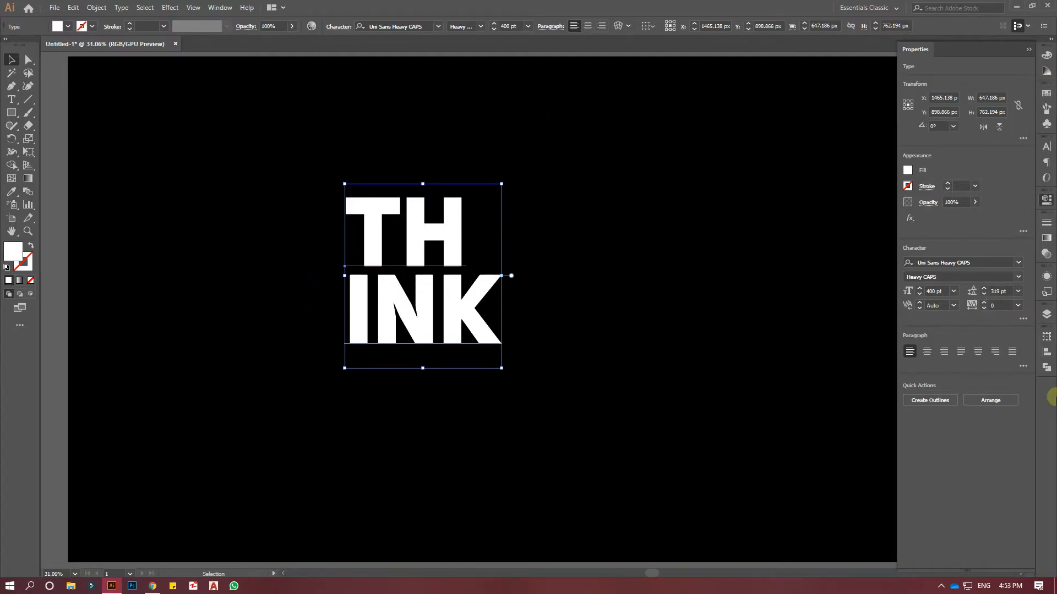
{"action": "left_click", "coordinate": [1045, 202]}
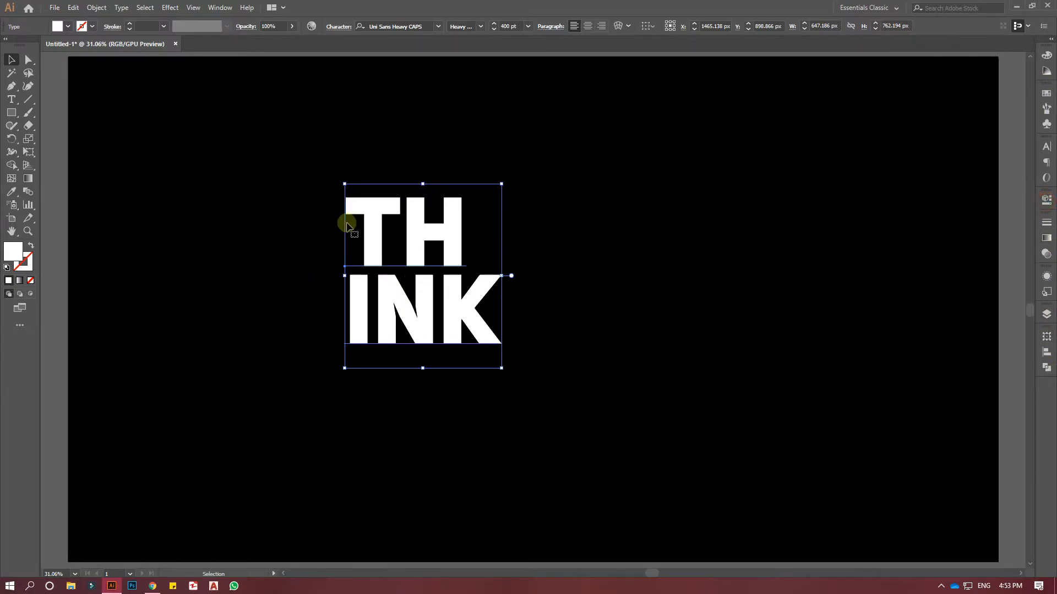
Duplicate the TH INK text block and place the copy beside the original on its right.
{"action": "double_click", "coordinate": [464, 314]}
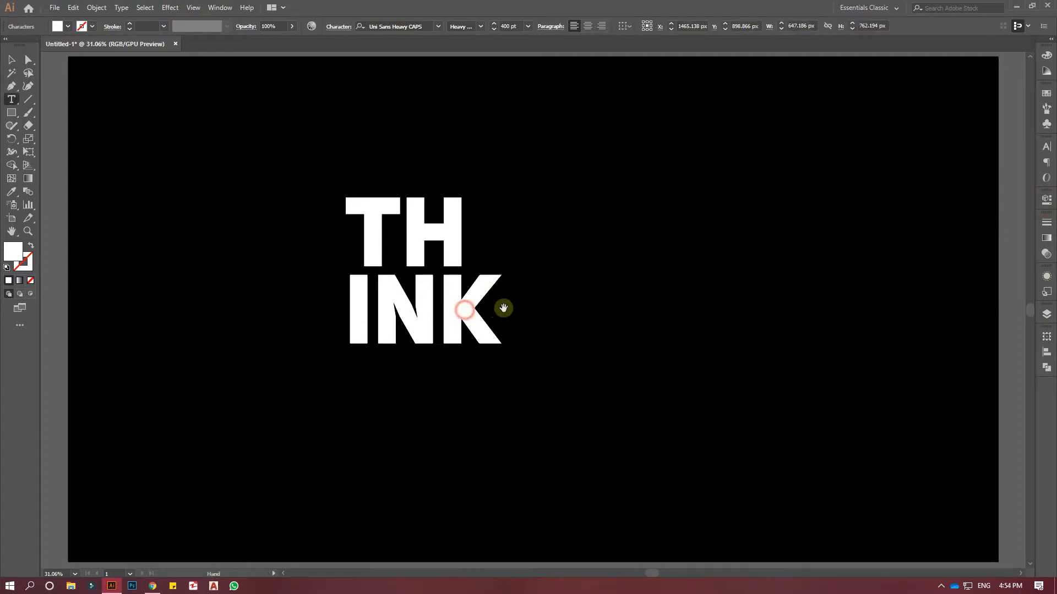
{"action": "left_click", "coordinate": [11, 59]}
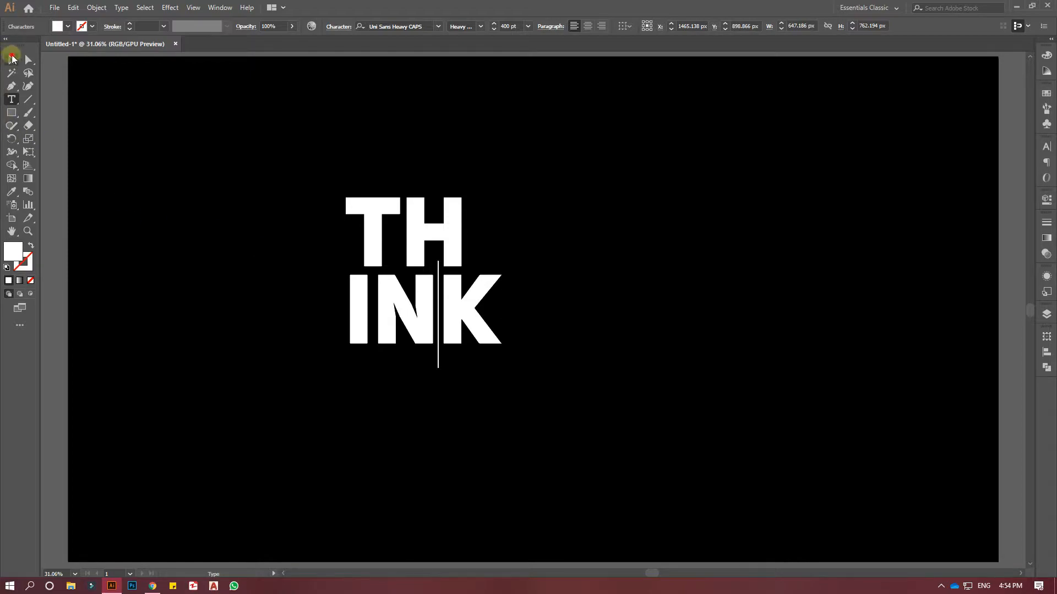
{"action": "left_click_drag", "start_coordinate": [454, 312], "coordinate": [732, 301]}
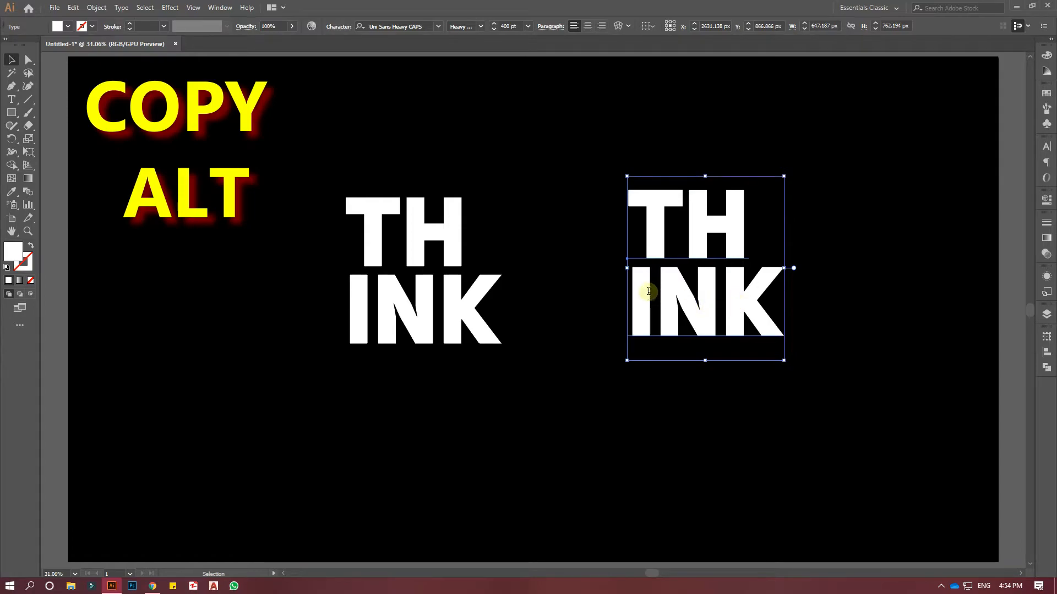
Replace the copied block's text with OUT and SIDE on two lines.
{"action": "key", "text": "t"}
{"action": "left_click", "coordinate": [676, 238]}
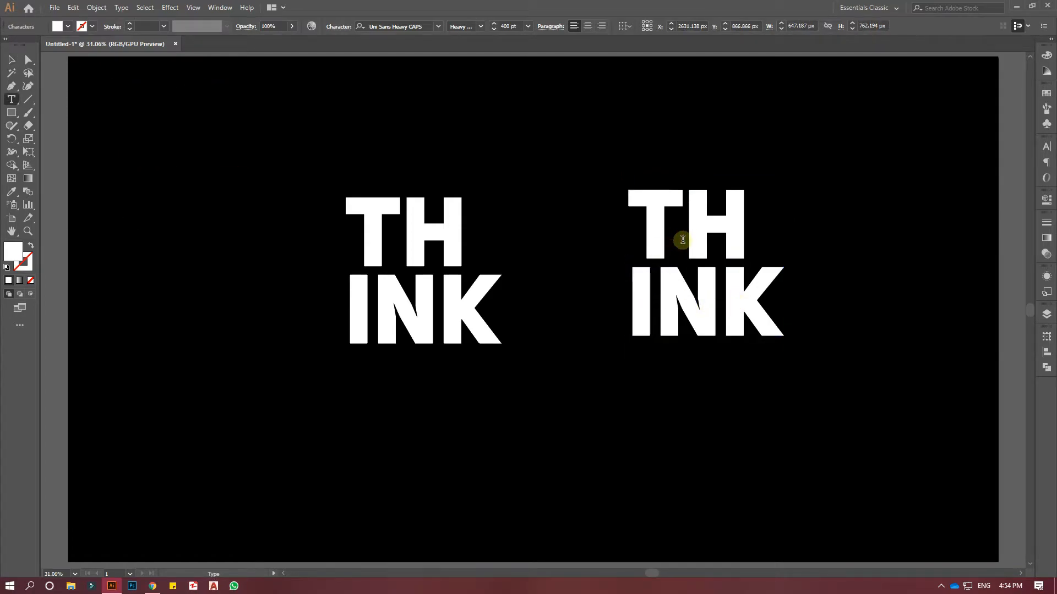
{"action": "key", "text": "ctrl+a"}
{"action": "type", "text": "OUT"}
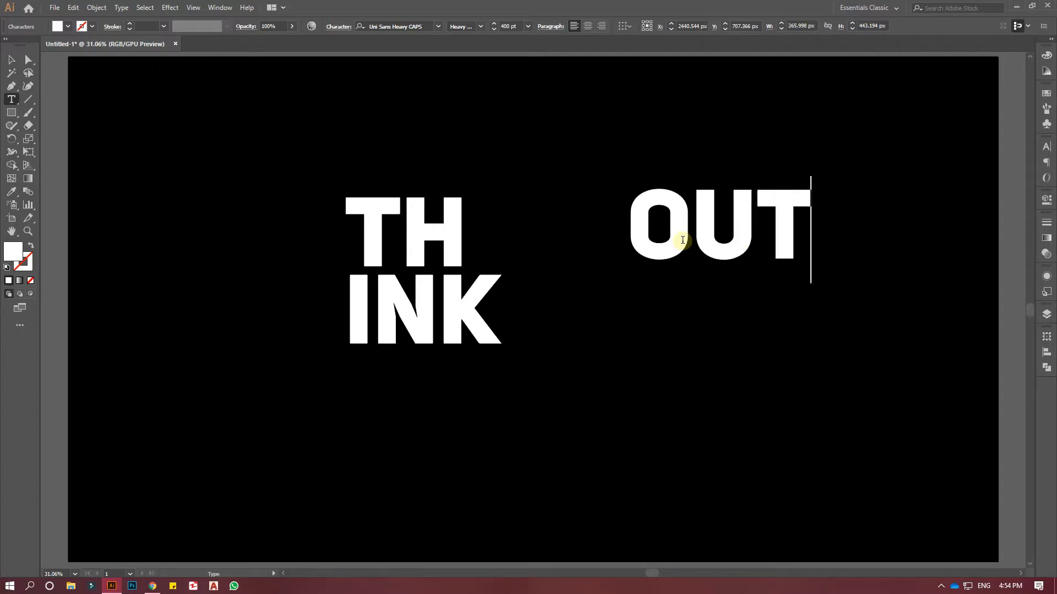
{"action": "key", "text": "Return"}
{"action": "type", "text": "S"}
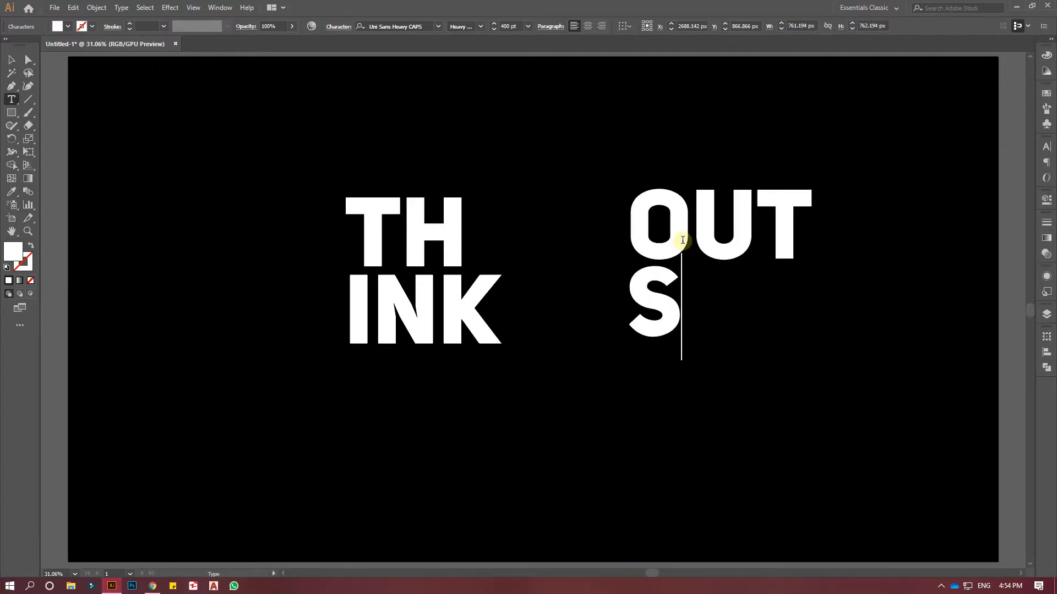
{"action": "type", "text": "IDE"}
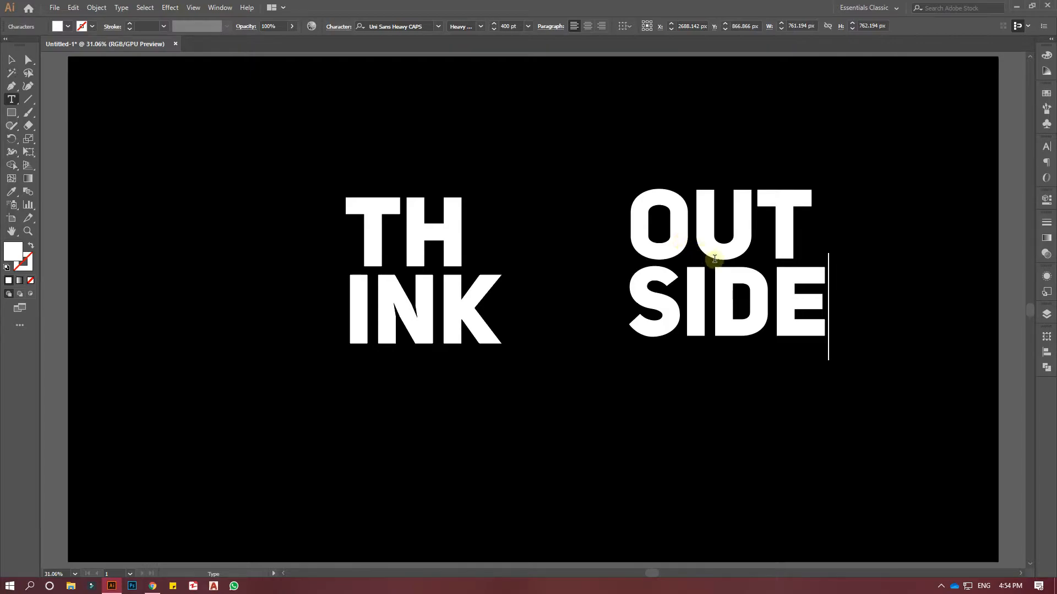
{"action": "left_click", "coordinate": [15, 62]}
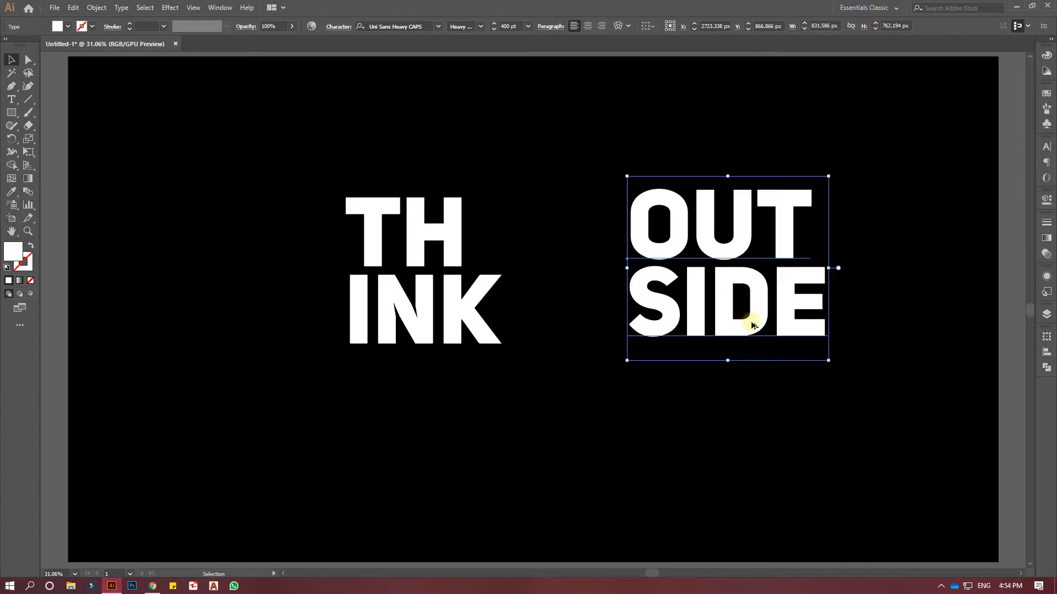
Duplicate the OUT SIDE block below the other two and change the copy's text to THE and BOX on two lines.
{"action": "left_click_drag", "start_coordinate": [750, 325], "coordinate": [570, 503]}
{"action": "key", "text": "t"}
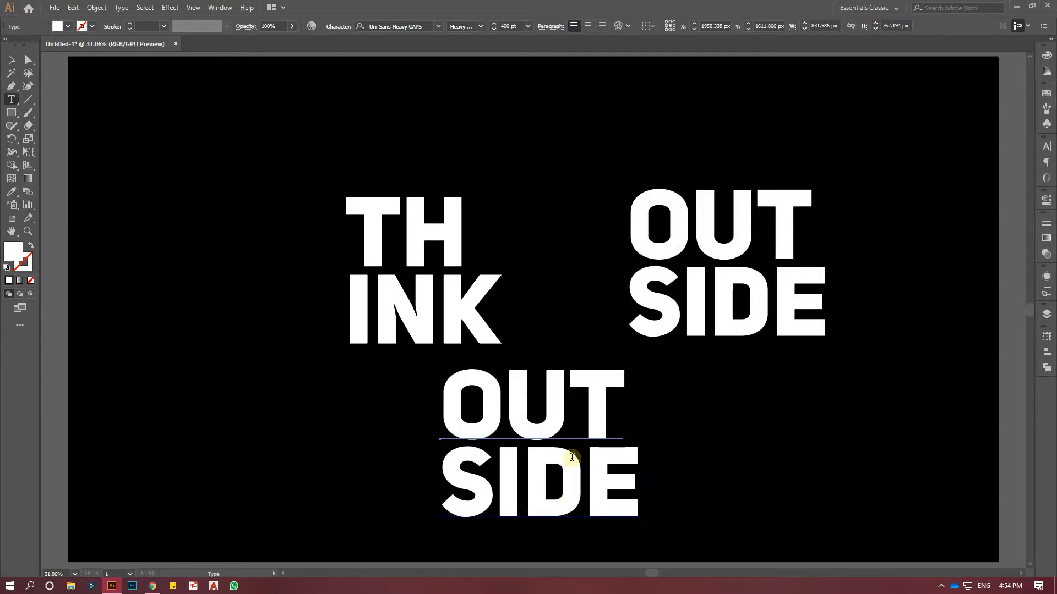
{"action": "left_click", "coordinate": [568, 425]}
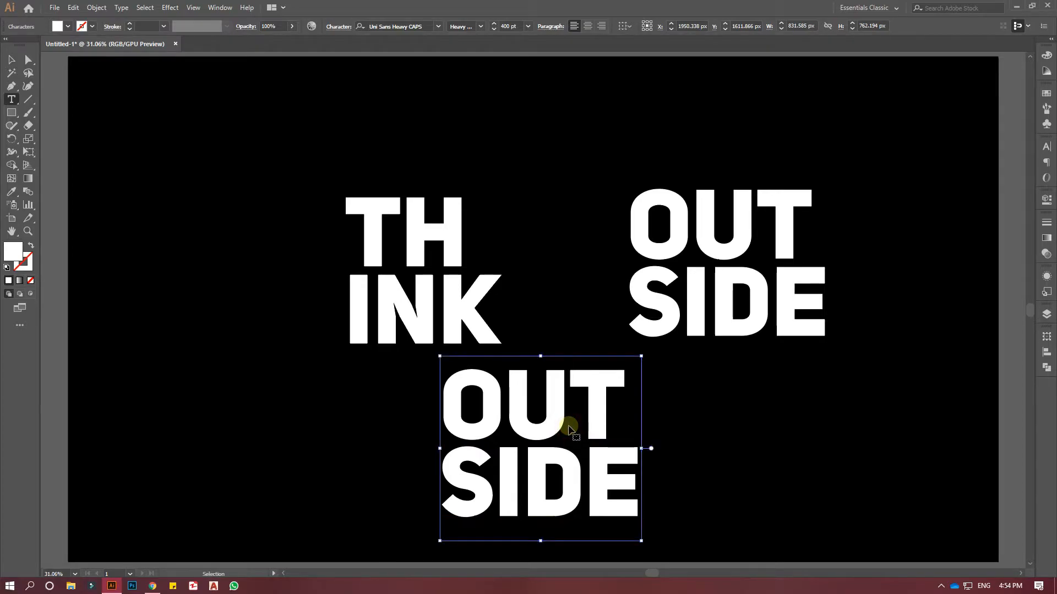
{"action": "key", "text": "ctrl+a"}
{"action": "type", "text": "THE"}
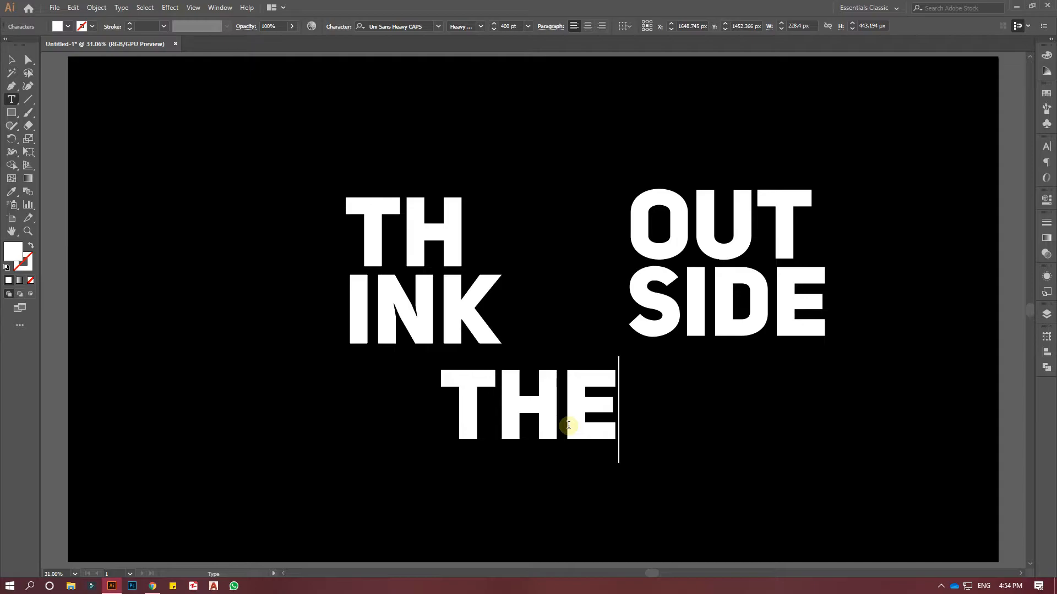
{"action": "key", "text": "Return"}
{"action": "type", "text": "BOX"}
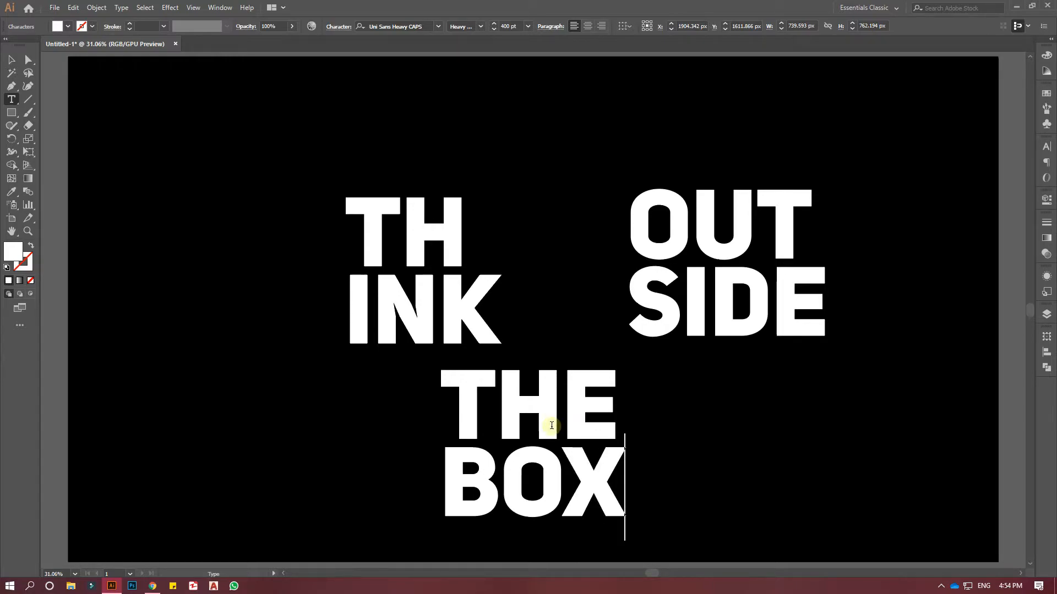
{"action": "left_click", "coordinate": [11, 59]}
Right-align both lines of the TH INK text, then deselect the block.
{"action": "left_click", "coordinate": [11, 99]}
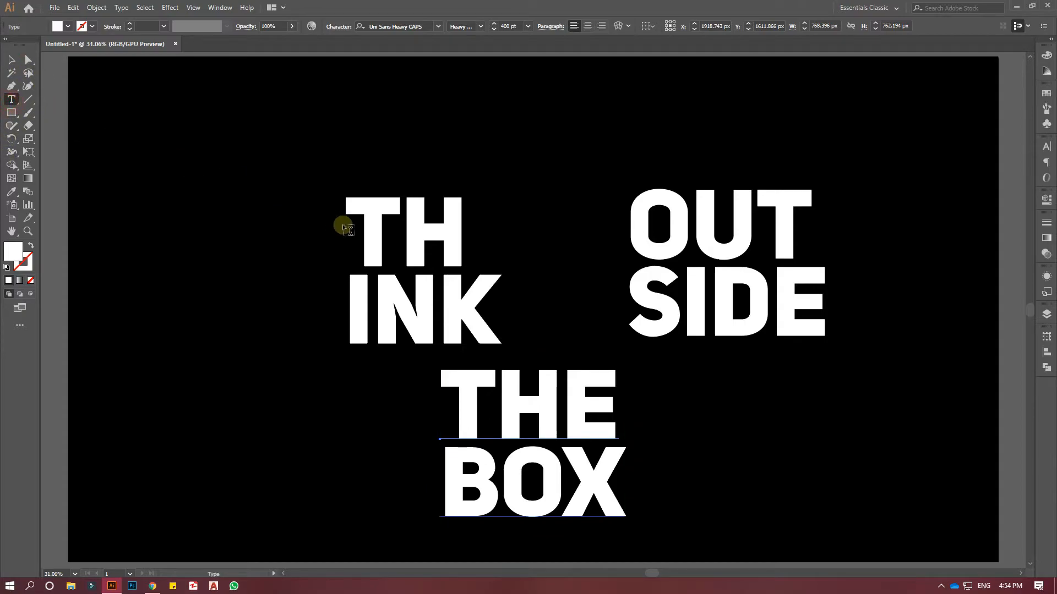
{"action": "left_click", "coordinate": [377, 229]}
{"action": "left_click", "coordinate": [393, 238]}
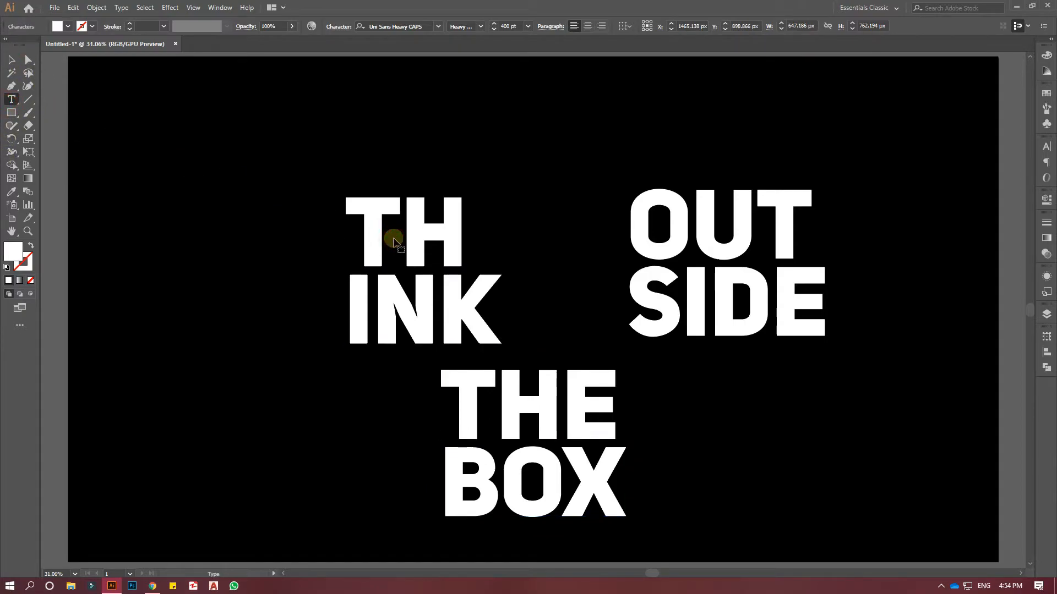
{"action": "key", "text": "ctrl+a"}
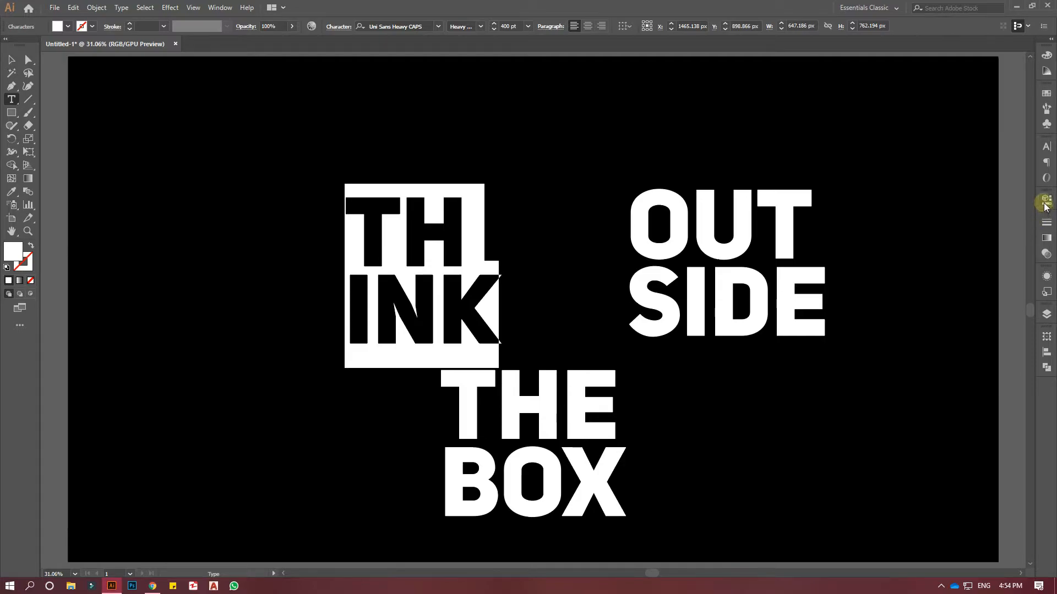
{"action": "left_click", "coordinate": [1046, 203]}
{"action": "left_click", "coordinate": [945, 351]}
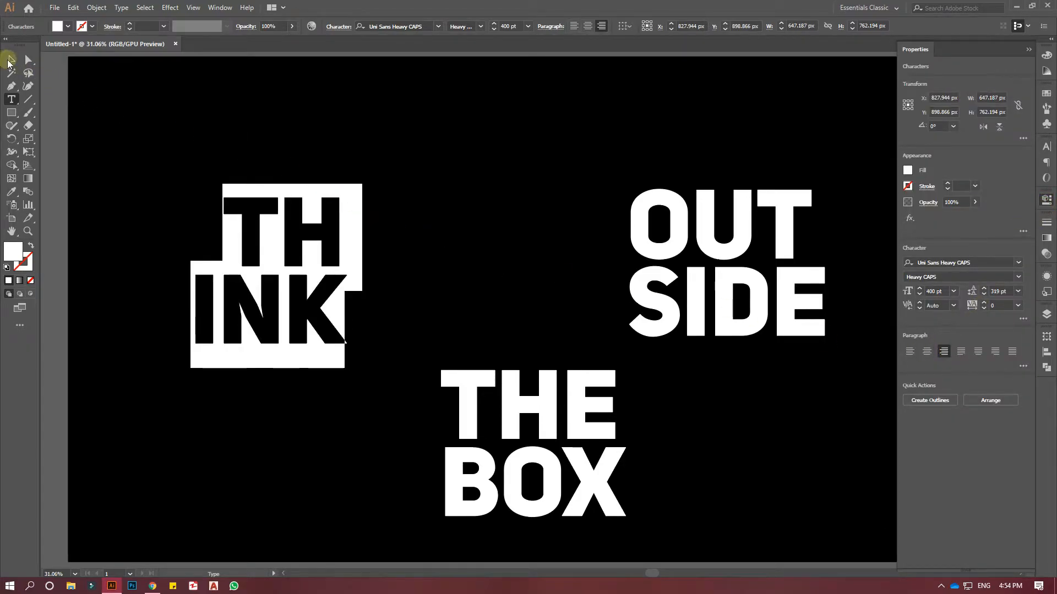
{"action": "left_click", "coordinate": [10, 60]}
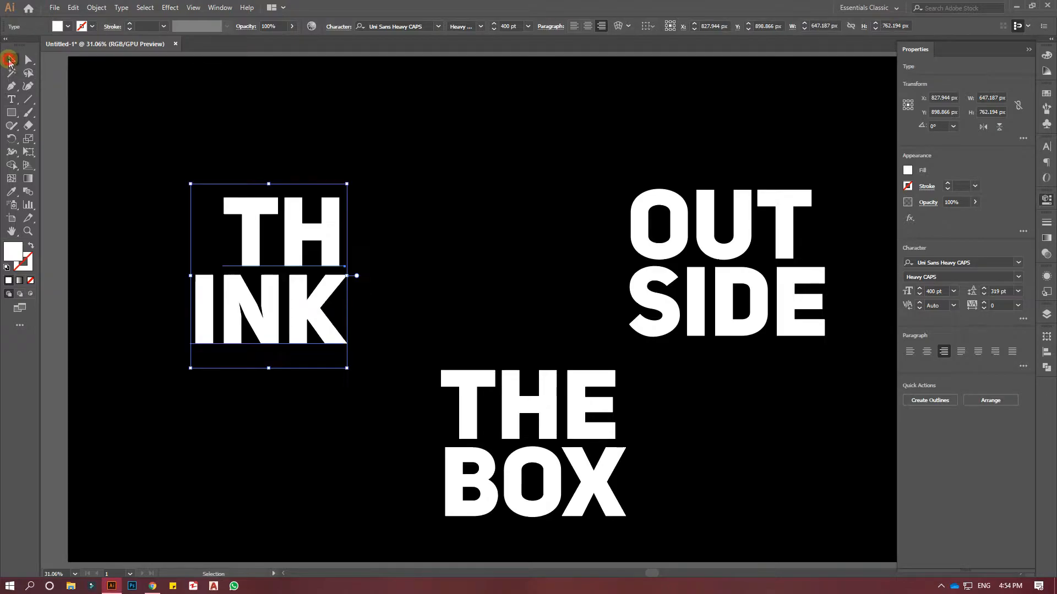
{"action": "left_click", "coordinate": [407, 208]}
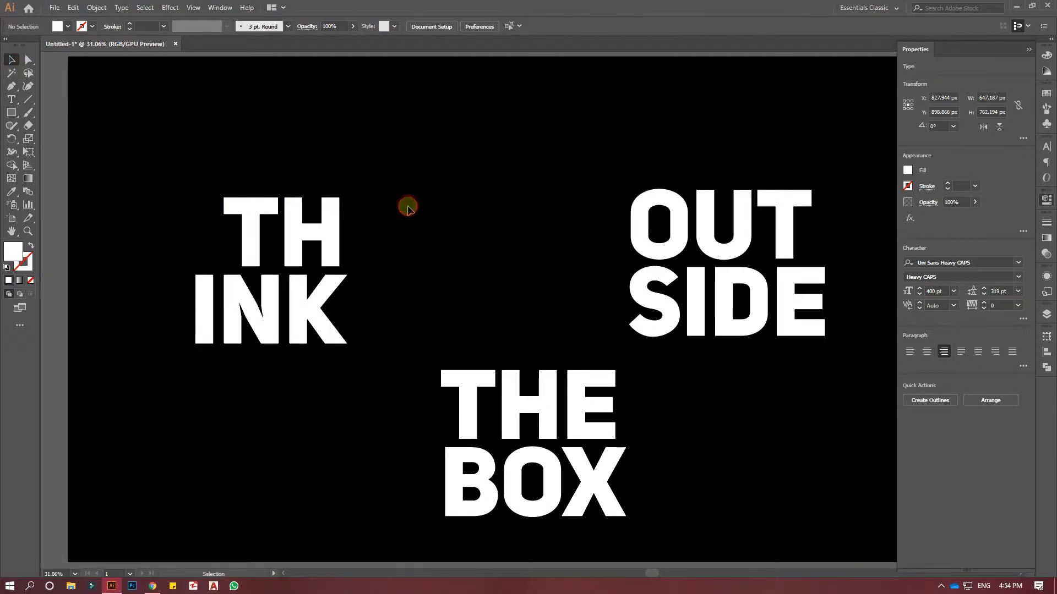
{"action": "left_click", "coordinate": [1046, 202]}
Add the TH INK text block to the Symbols collection as a symbol named 1.
{"action": "left_click", "coordinate": [1046, 124]}
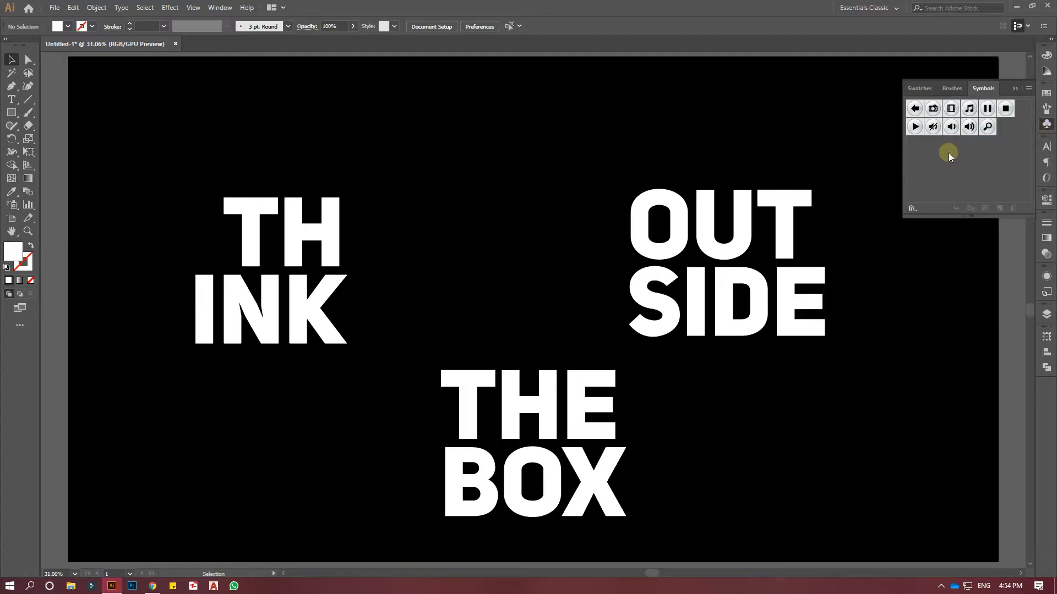
{"action": "left_click", "coordinate": [324, 243]}
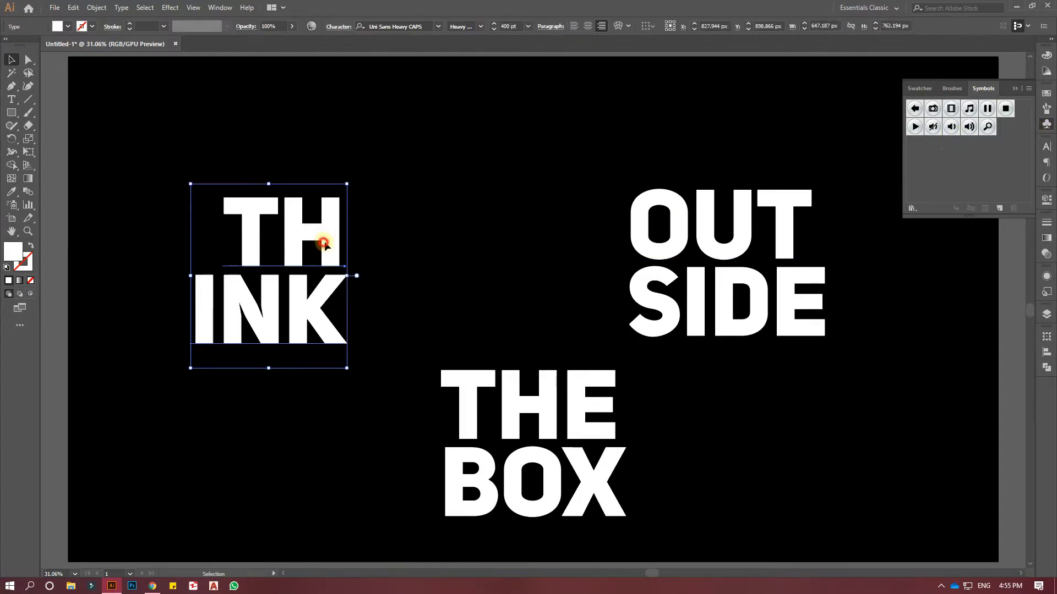
{"action": "left_click_drag", "start_coordinate": [324, 243], "coordinate": [809, 172]}
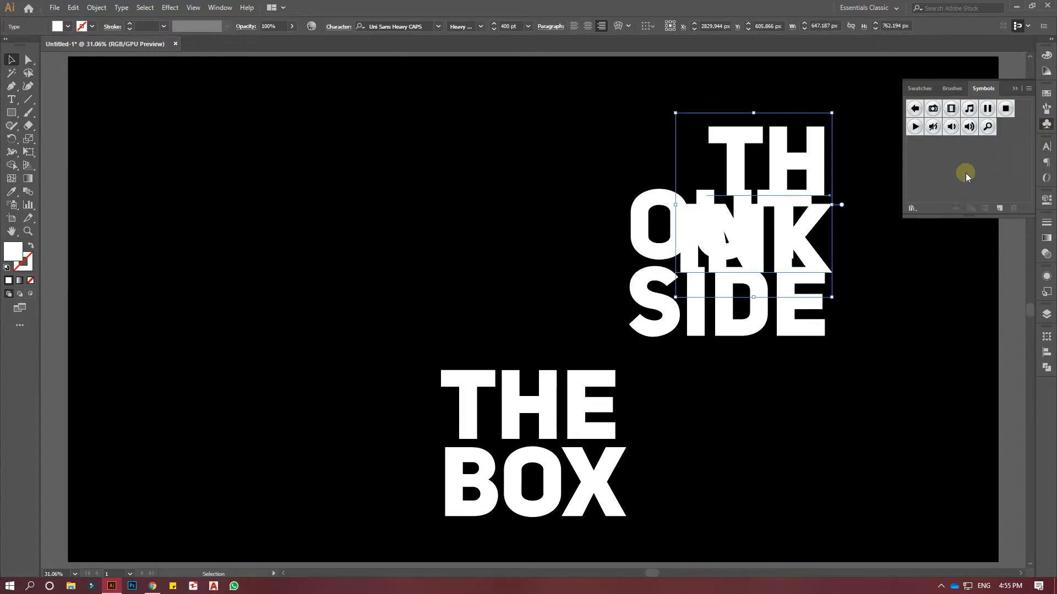
{"action": "left_click_drag", "start_coordinate": [812, 159], "coordinate": [947, 155]}
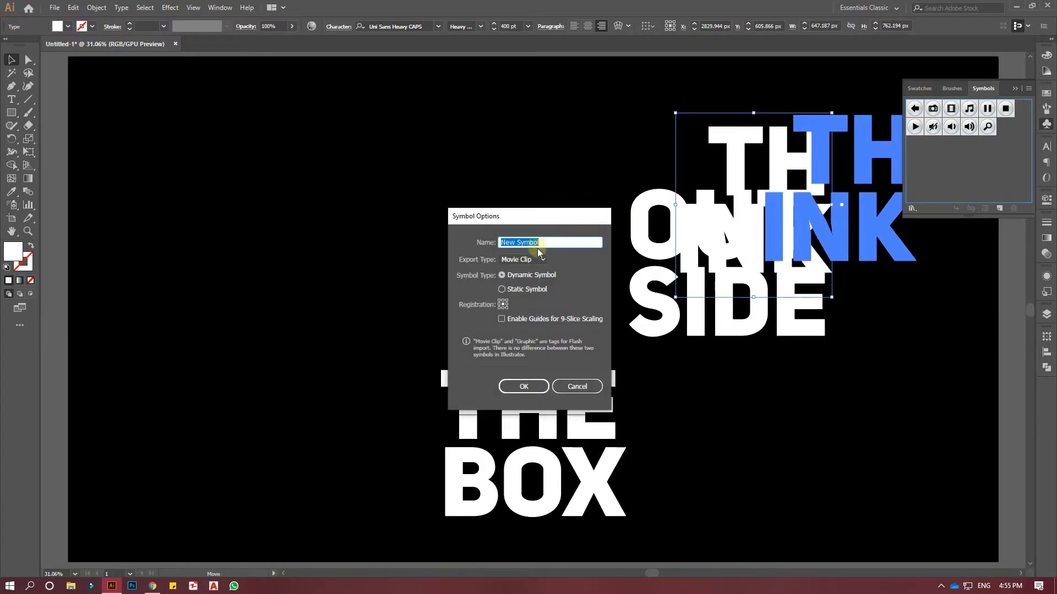
{"action": "left_click_drag", "start_coordinate": [539, 242], "coordinate": [486, 241]}
{"action": "type", "text": "1"}
{"action": "left_click", "coordinate": [524, 387]}
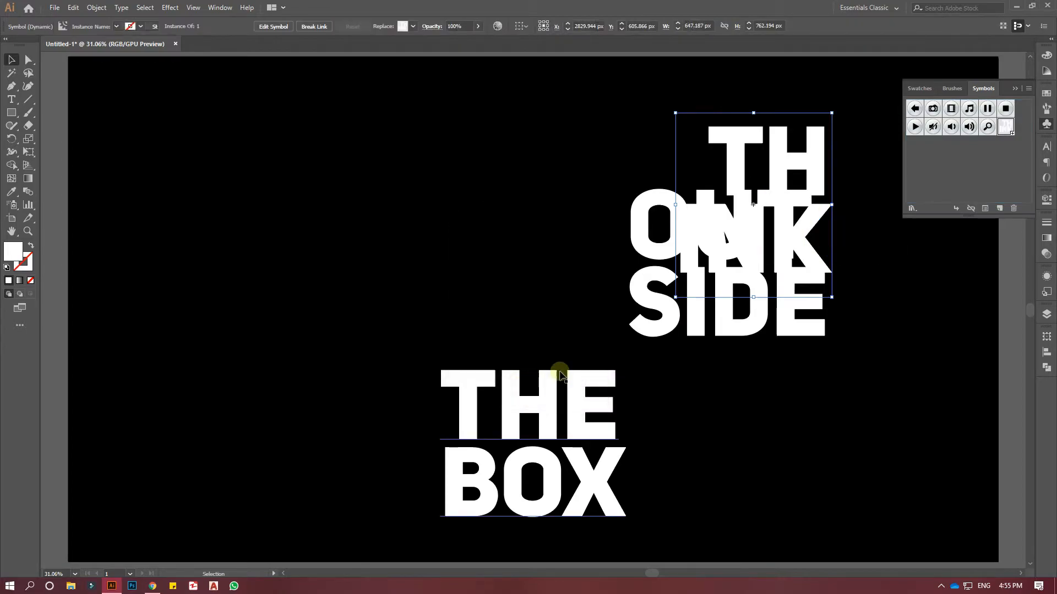
Move the TH INK block clear of the OUT SIDE text, then save the OUT SIDE block as a symbol named 2.
{"action": "left_click_drag", "start_coordinate": [666, 310], "coordinate": [933, 165]}
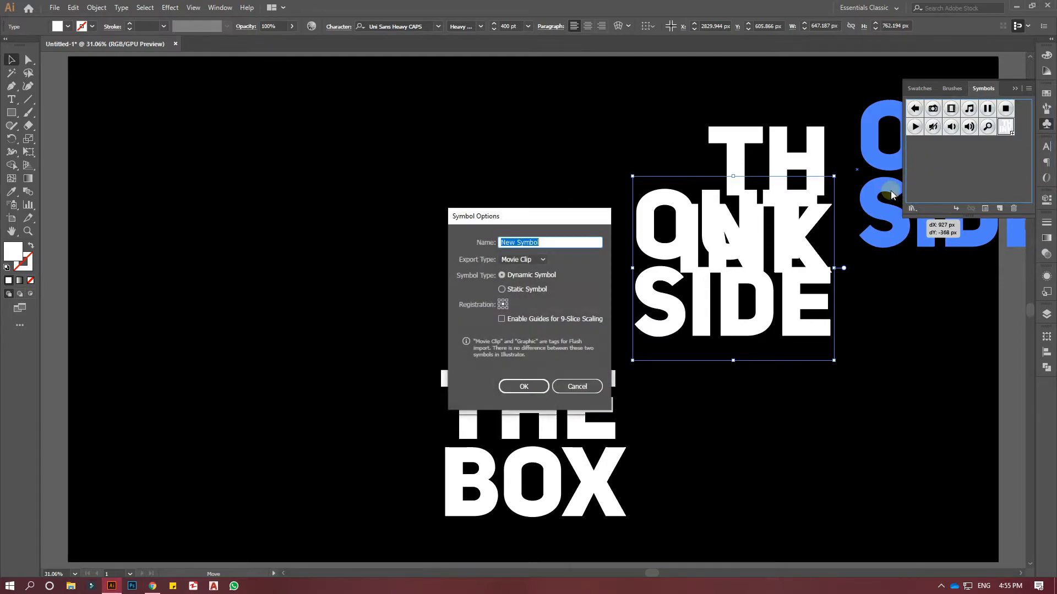
{"action": "left_click", "coordinate": [577, 386]}
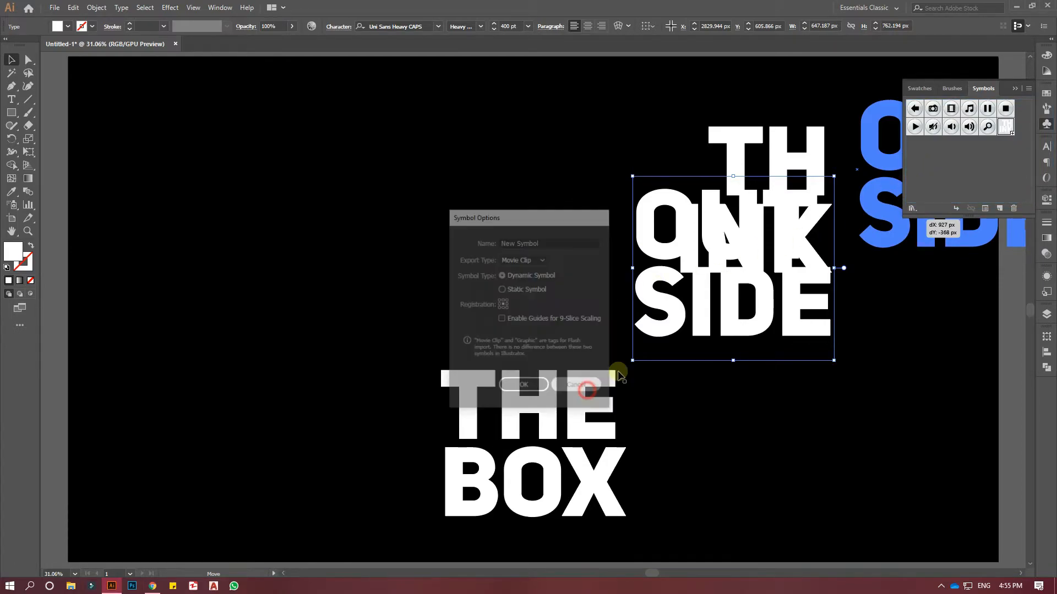
{"action": "left_click_drag", "start_coordinate": [732, 146], "coordinate": [369, 137]}
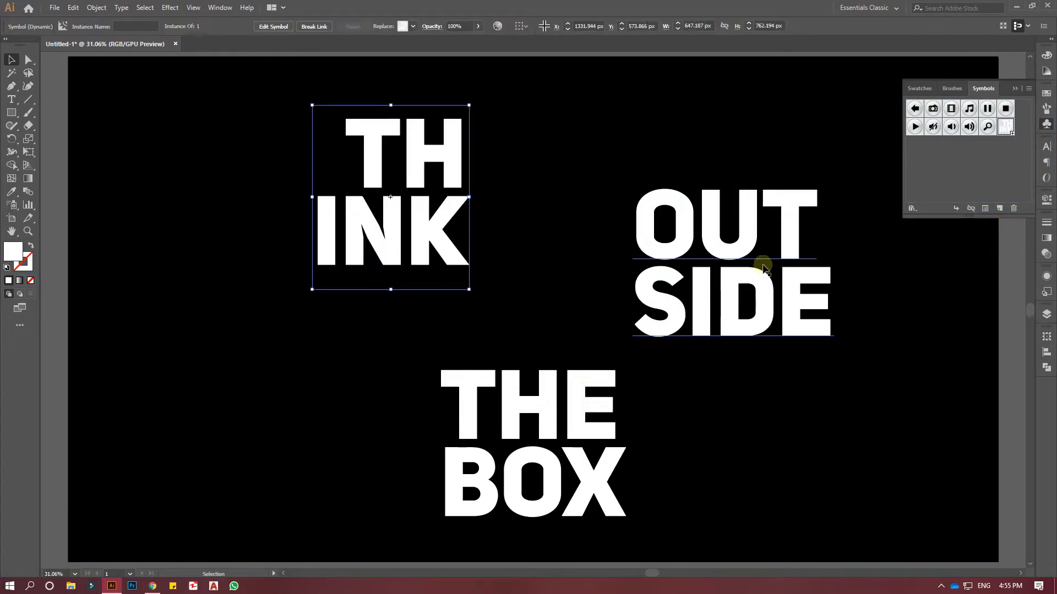
{"action": "left_click_drag", "start_coordinate": [766, 307], "coordinate": [956, 169]}
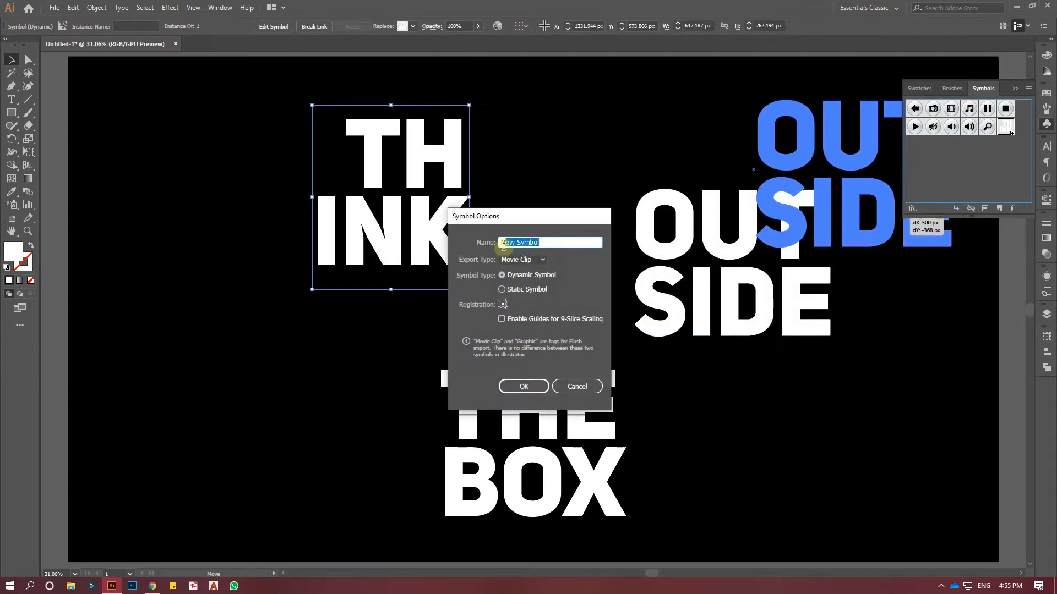
{"action": "type", "text": "2"}
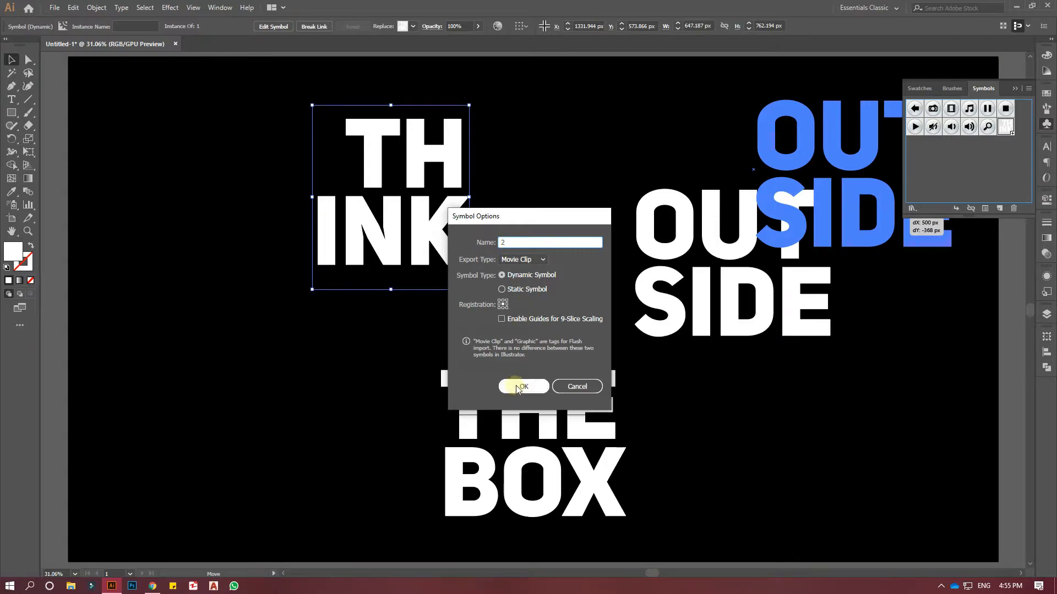
{"action": "left_click", "coordinate": [517, 387]}
Save the THE BOX text block as a symbol named 3.
{"action": "left_click", "coordinate": [584, 424]}
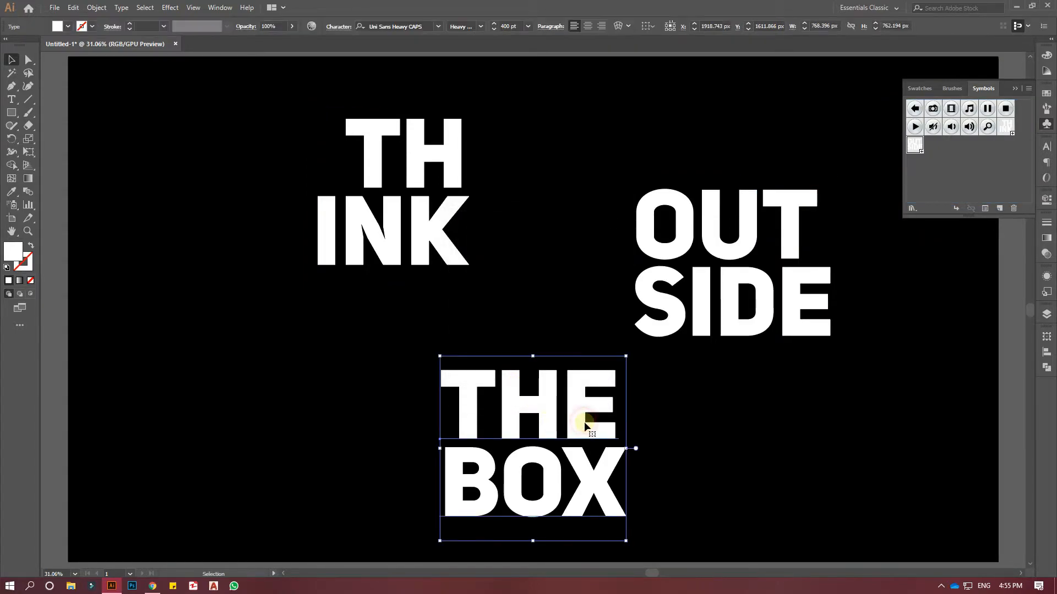
{"action": "left_click_drag", "start_coordinate": [585, 423], "coordinate": [964, 163]}
{"action": "type", "text": "3"}
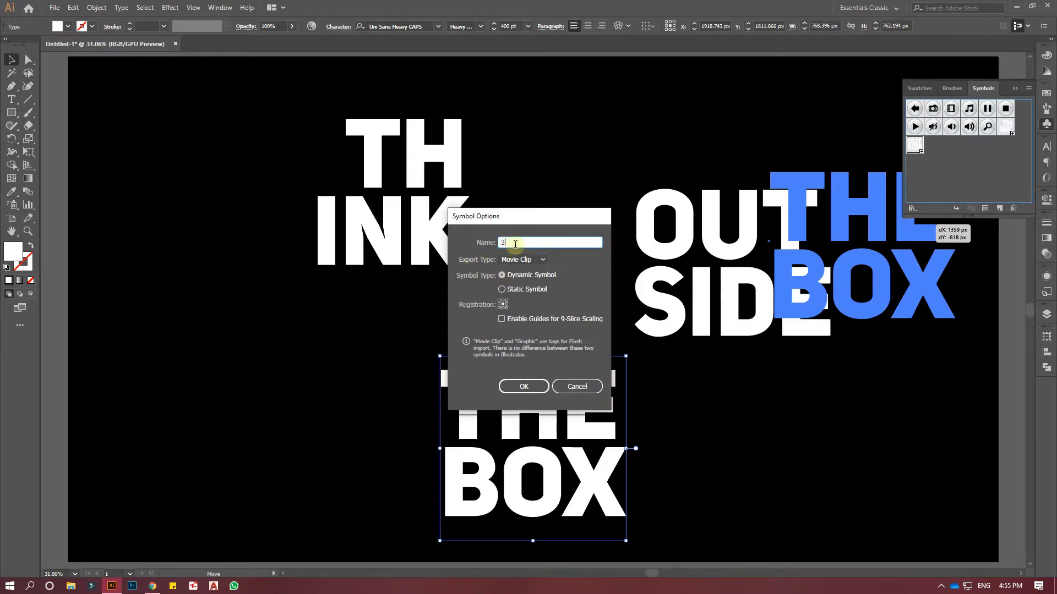
{"action": "left_click", "coordinate": [523, 387]}
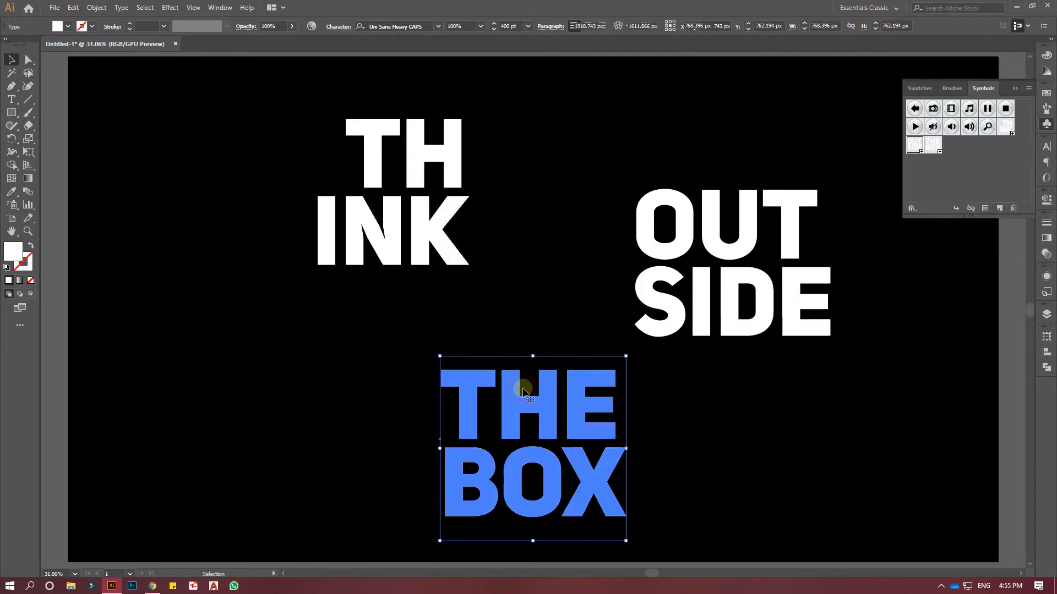
Delete all three text blocks from the artboard, keeping their saved symbols.
{"action": "left_click_drag", "start_coordinate": [289, 116], "coordinate": [820, 458]}
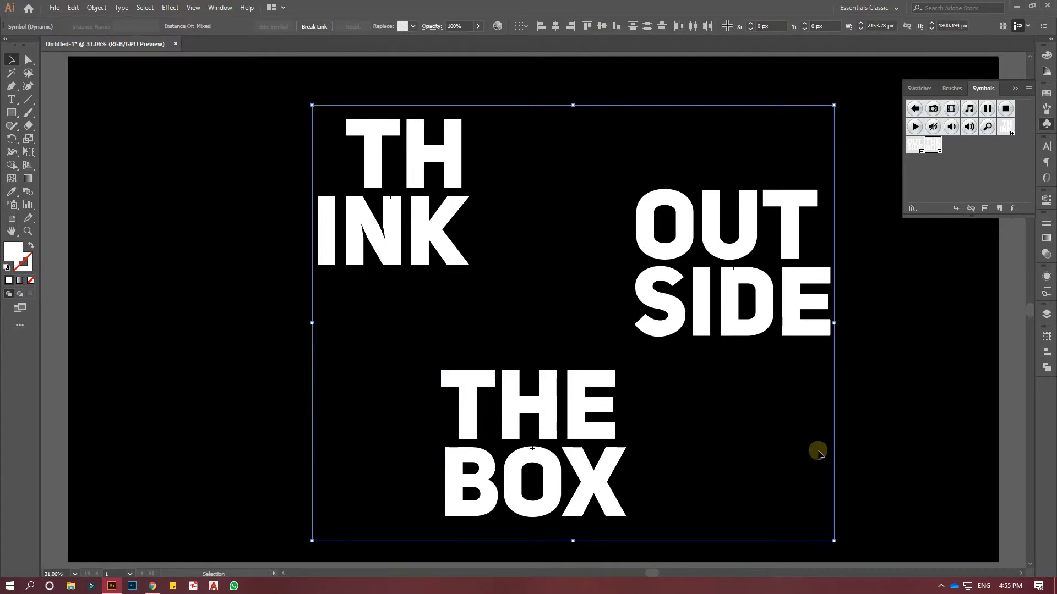
{"action": "left_click", "coordinate": [73, 7]}
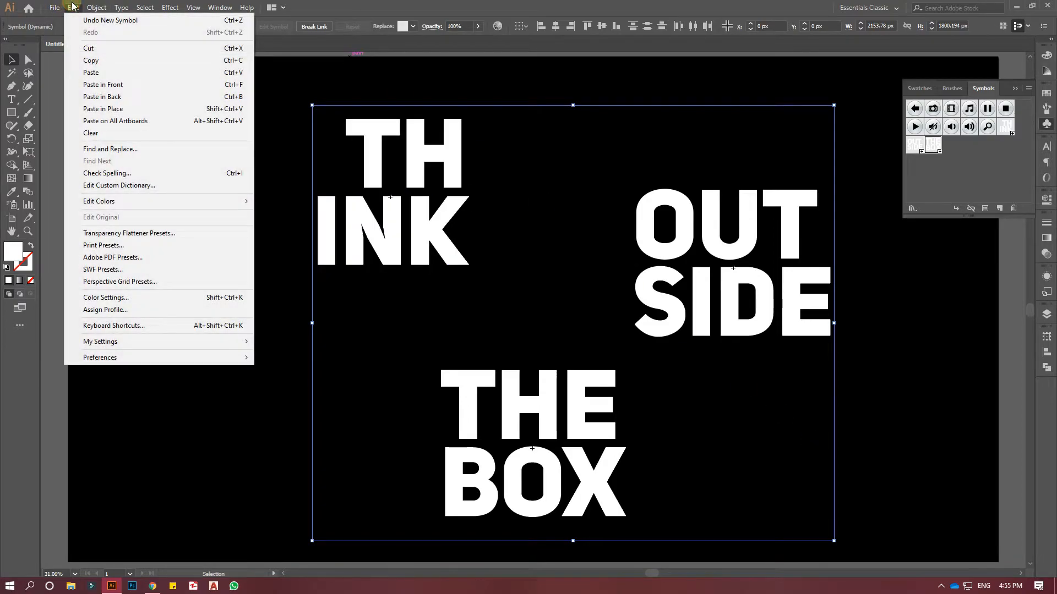
{"action": "left_click", "coordinate": [72, 7]}
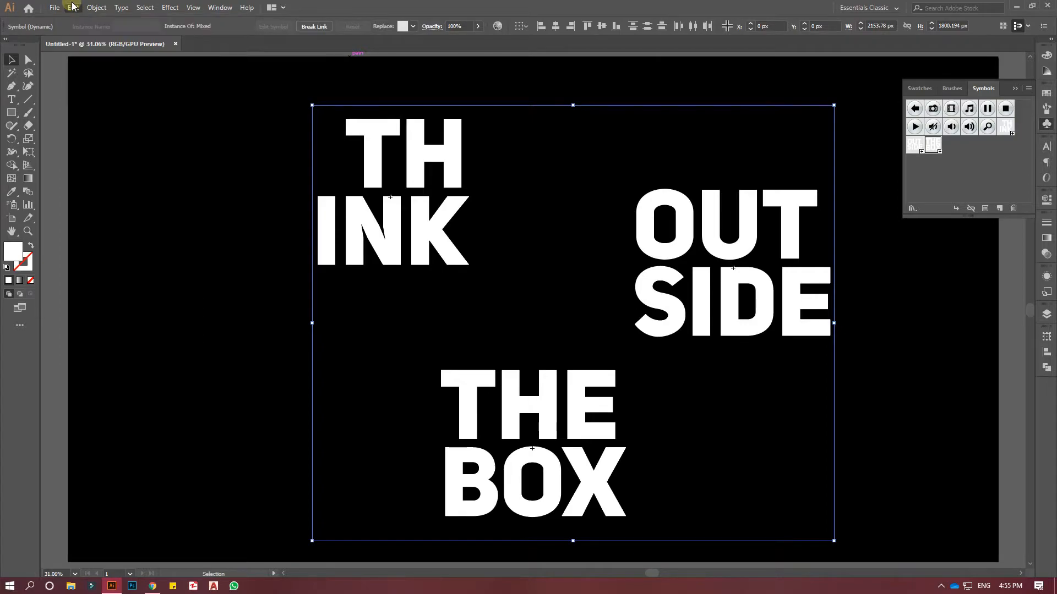
{"action": "left_click", "coordinate": [73, 8]}
{"action": "left_click", "coordinate": [243, 420]}
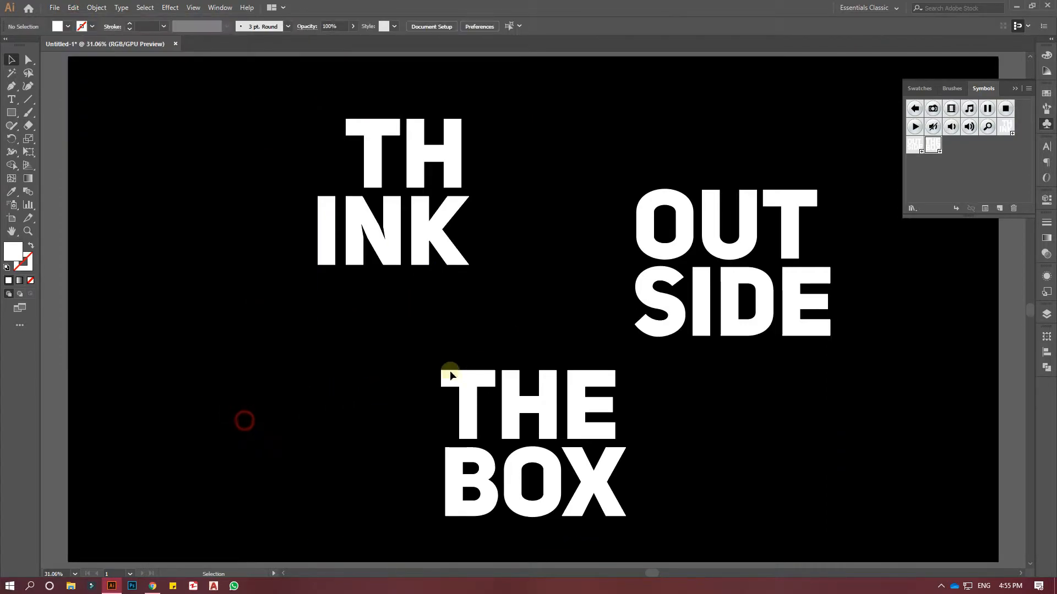
{"action": "left_click_drag", "start_coordinate": [226, 126], "coordinate": [873, 520]}
{"action": "key", "text": "Delete"}
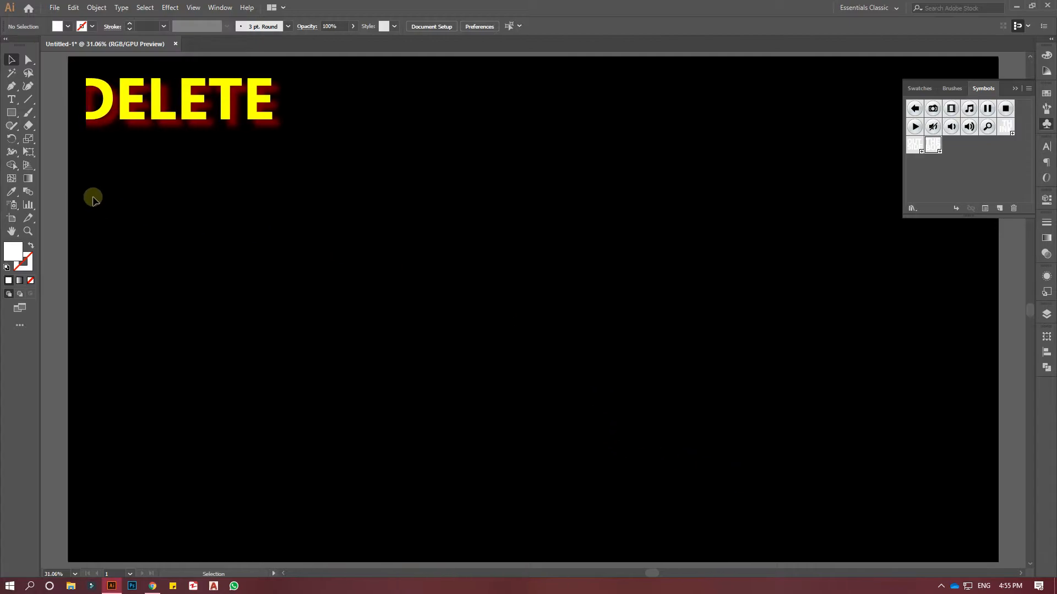
Create a white square 600 px wide and 600 px high with the Rectangle tool.
{"action": "left_click", "coordinate": [11, 112]}
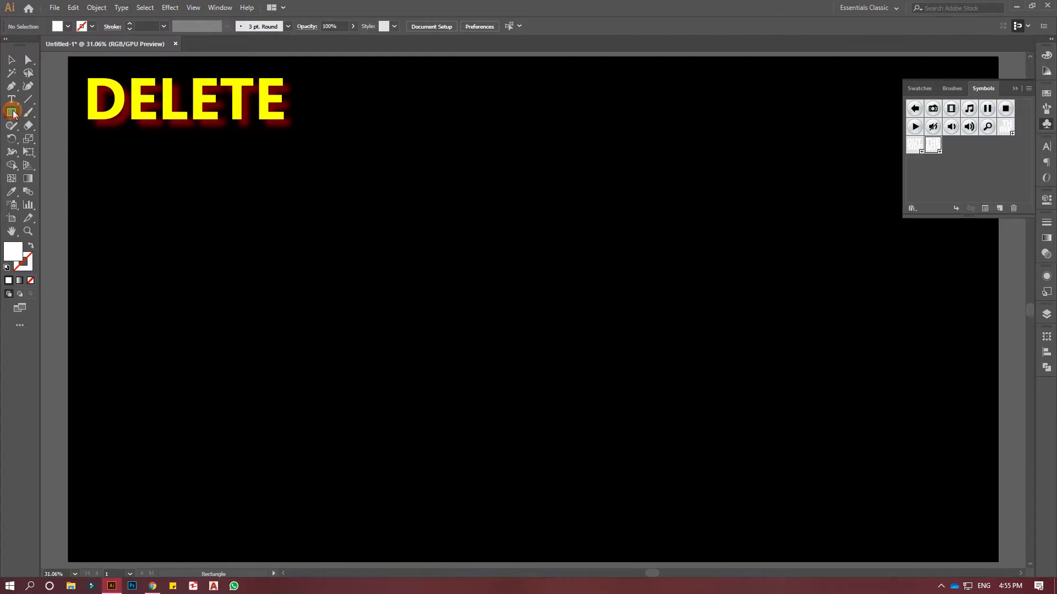
{"action": "left_click", "coordinate": [497, 282]}
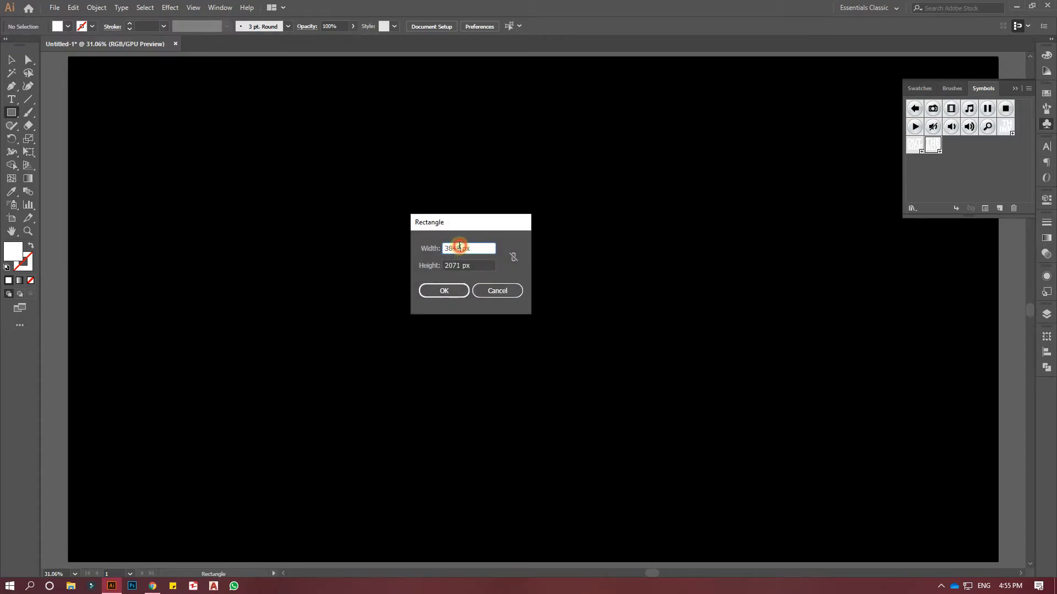
{"action": "left_click_drag", "start_coordinate": [460, 246], "coordinate": [441, 248]}
{"action": "type", "text": "60"}
{"action": "left_click_drag", "start_coordinate": [460, 264], "coordinate": [440, 265]}
{"action": "type", "text": "60"}
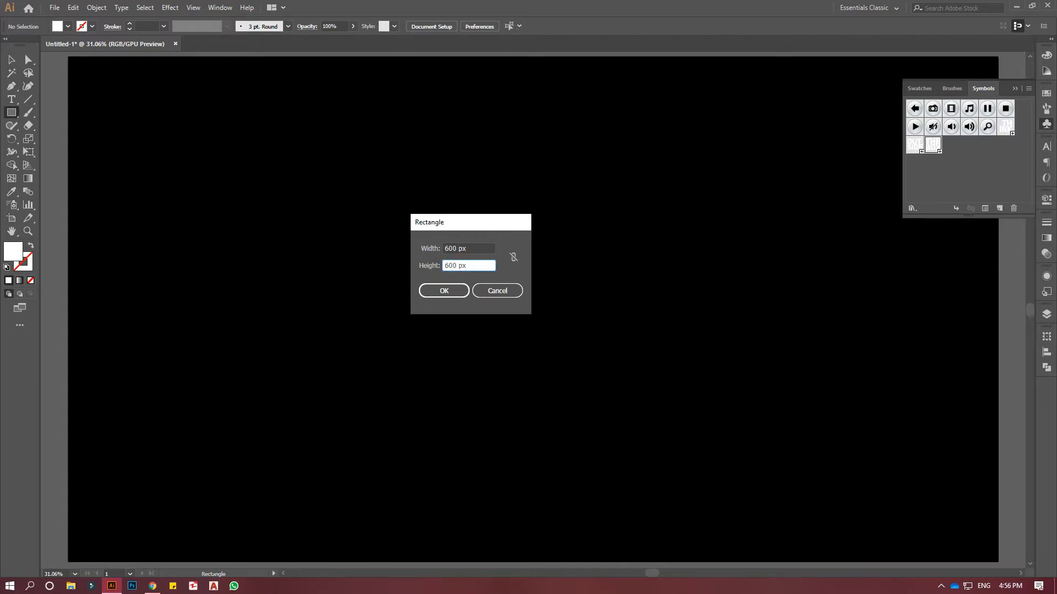
{"action": "left_click", "coordinate": [448, 292]}
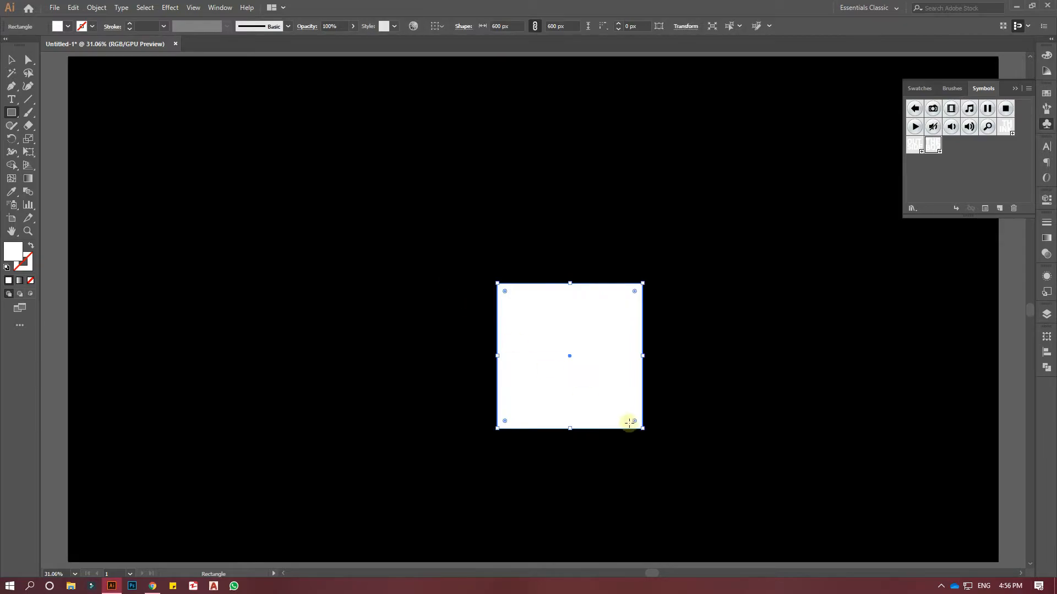
Move the white square up and to the left on the black artboard.
{"action": "scroll", "coordinate": [660, 424], "scroll_direction": "down", "scroll_amount": 1}
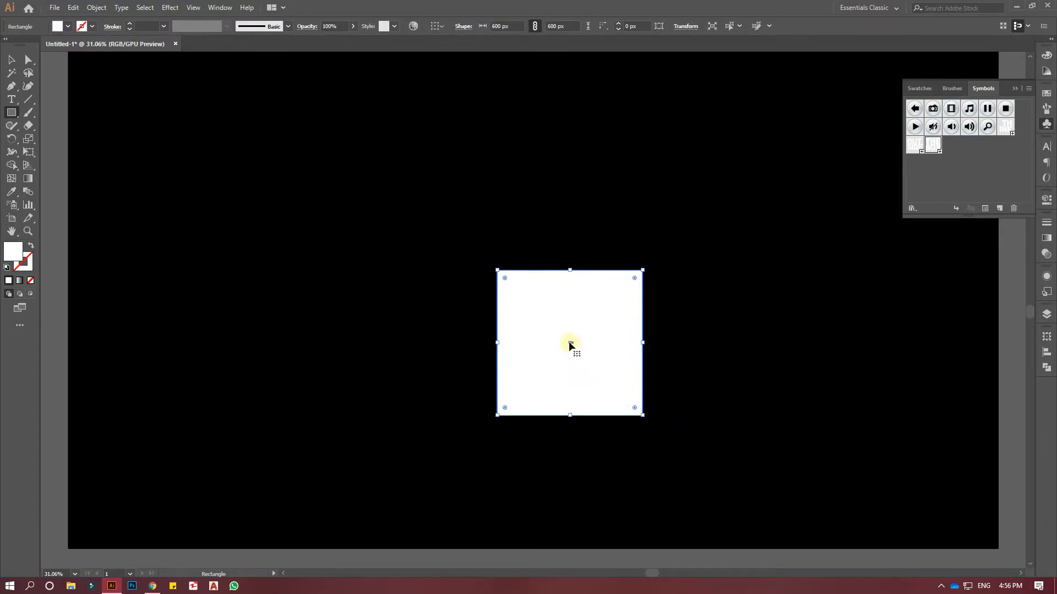
{"action": "left_click_drag", "start_coordinate": [566, 341], "coordinate": [402, 288]}
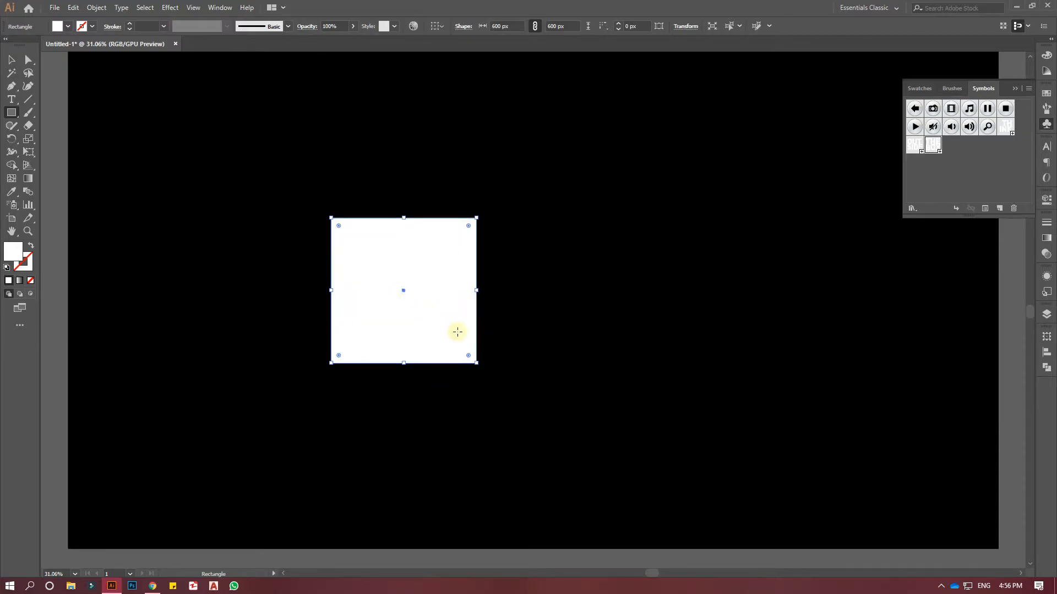
{"action": "key", "text": "ctrl+="}
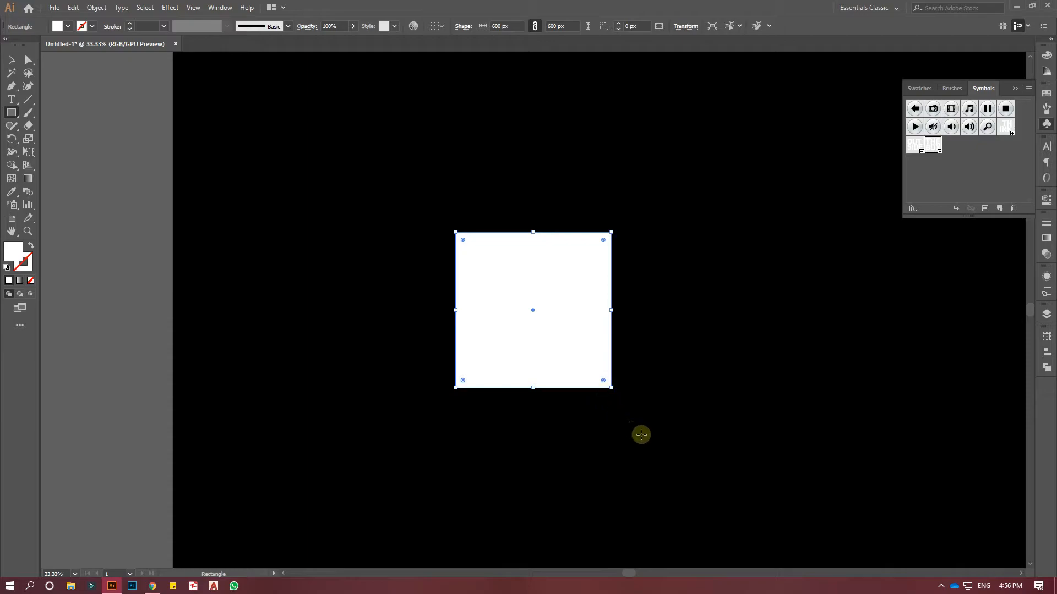
{"action": "left_click_drag", "start_coordinate": [622, 408], "coordinate": [519, 389]}
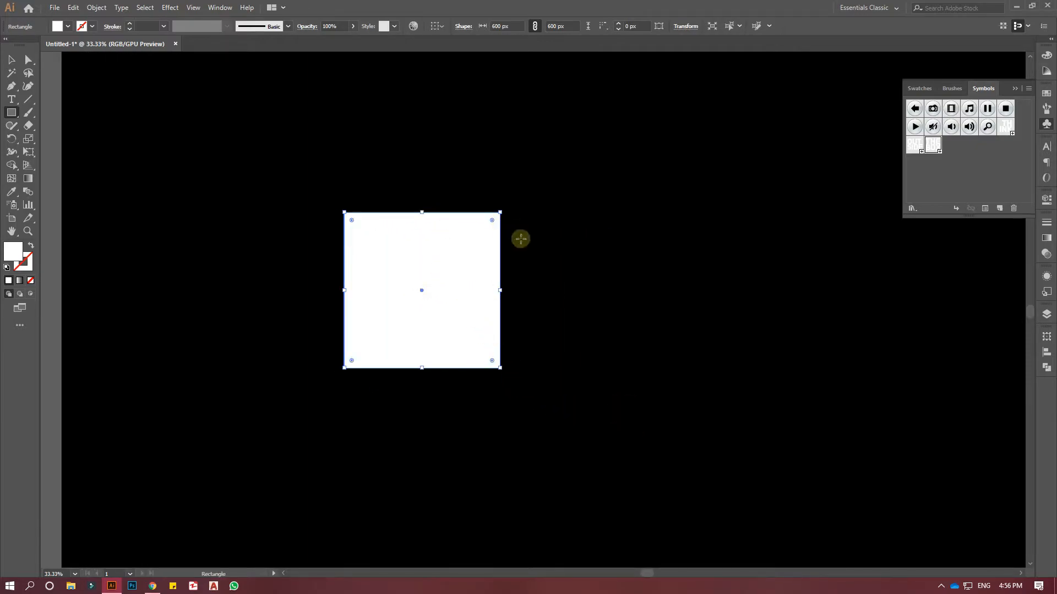
Apply the 3D Extrude & Bevel effect to the square with a 600 pt depth and preview on, and shift the cube slightly left.
{"action": "left_click", "coordinate": [1046, 123]}
{"action": "left_click", "coordinate": [170, 8]}
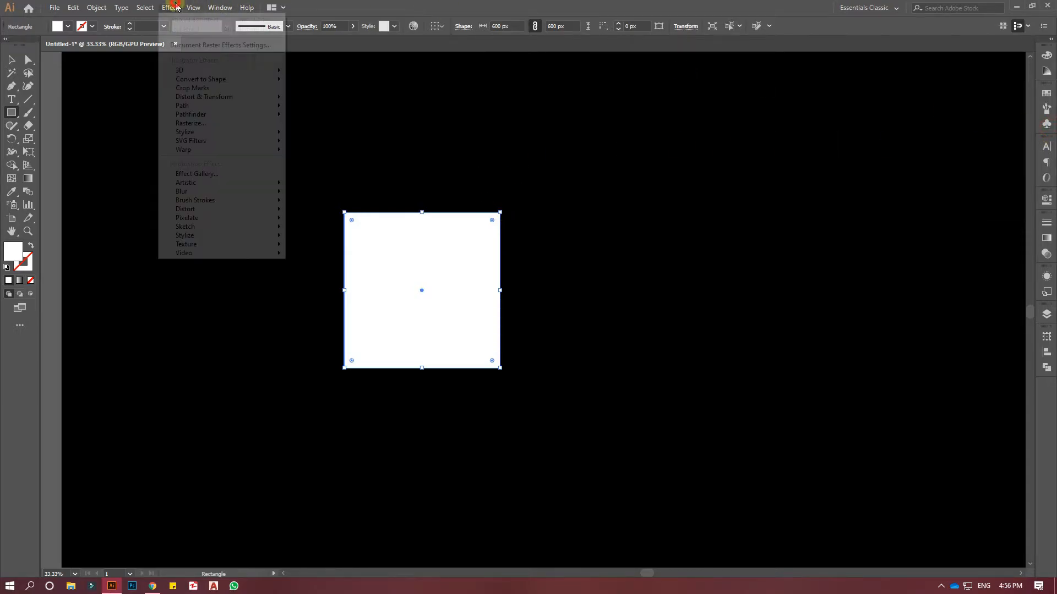
{"action": "mouse_move", "coordinate": [197, 71]}
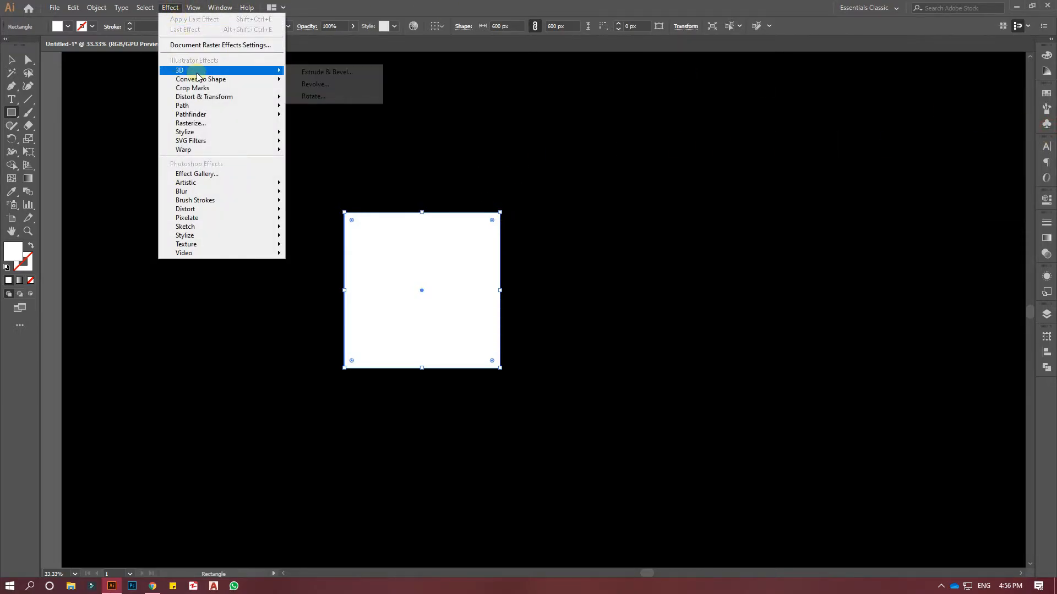
{"action": "left_click", "coordinate": [305, 75]}
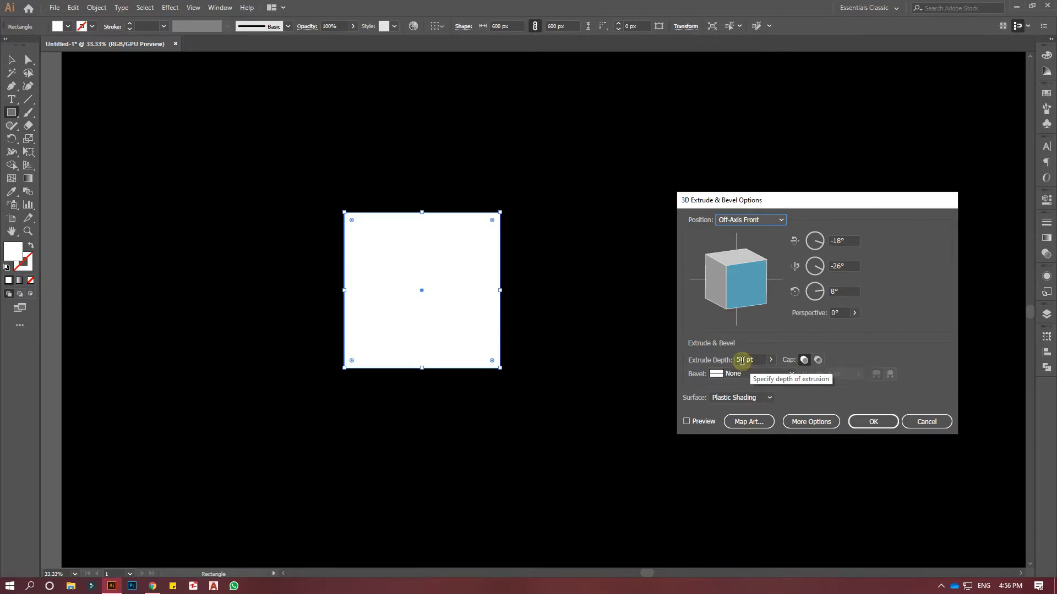
{"action": "left_click", "coordinate": [687, 421]}
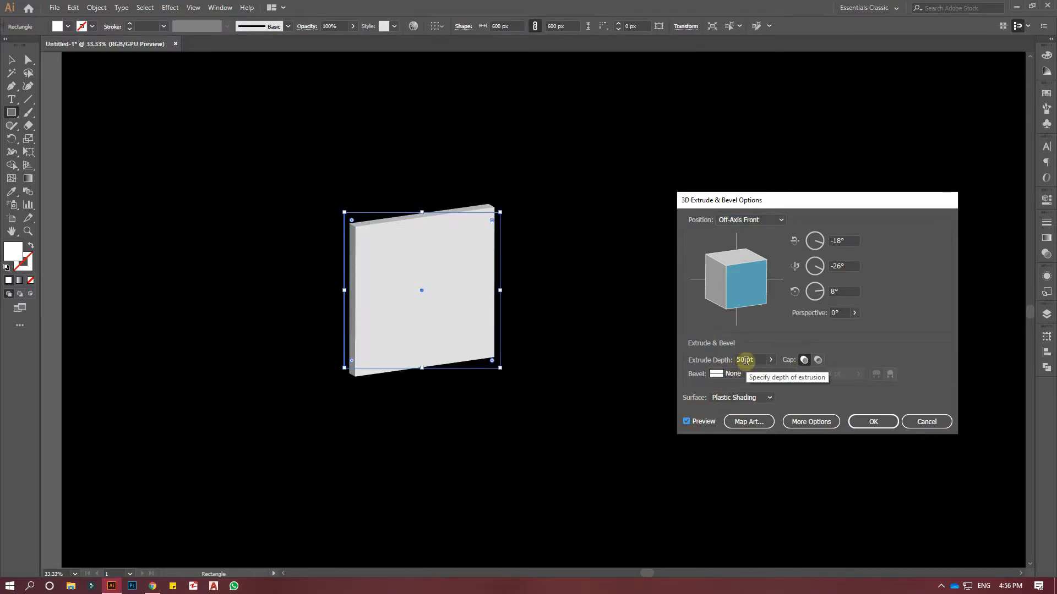
{"action": "left_click_drag", "start_coordinate": [746, 361], "coordinate": [737, 363]}
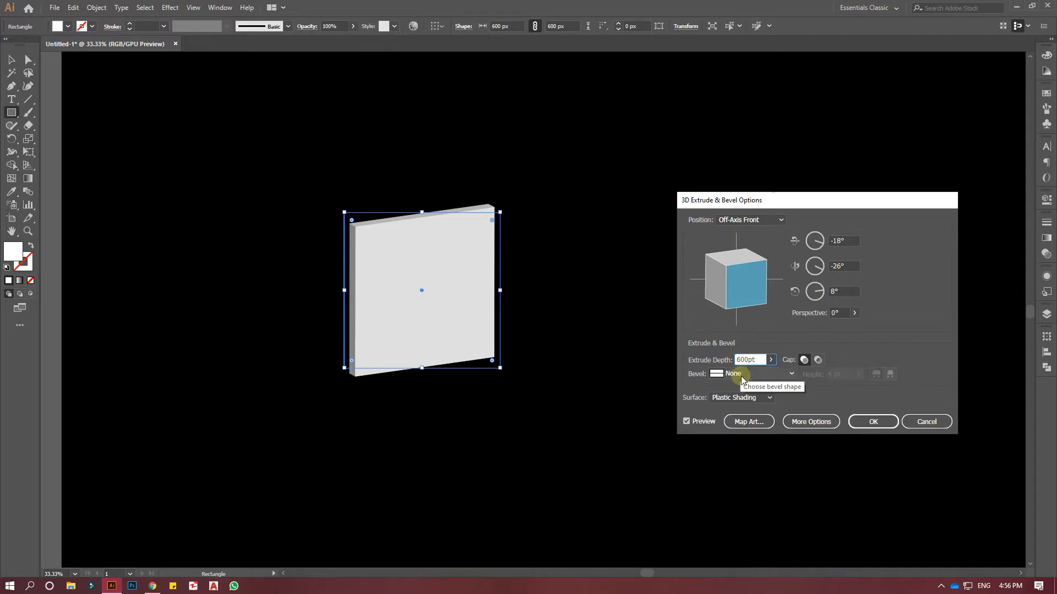
{"action": "left_click", "coordinate": [771, 375]}
{"action": "left_click", "coordinate": [771, 374]}
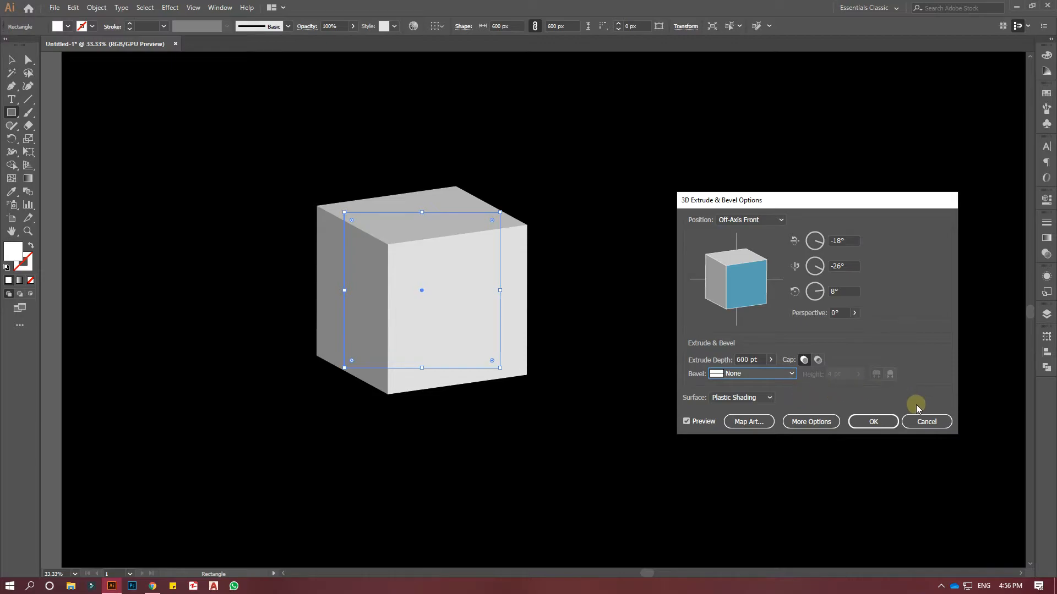
{"action": "left_click", "coordinate": [875, 422]}
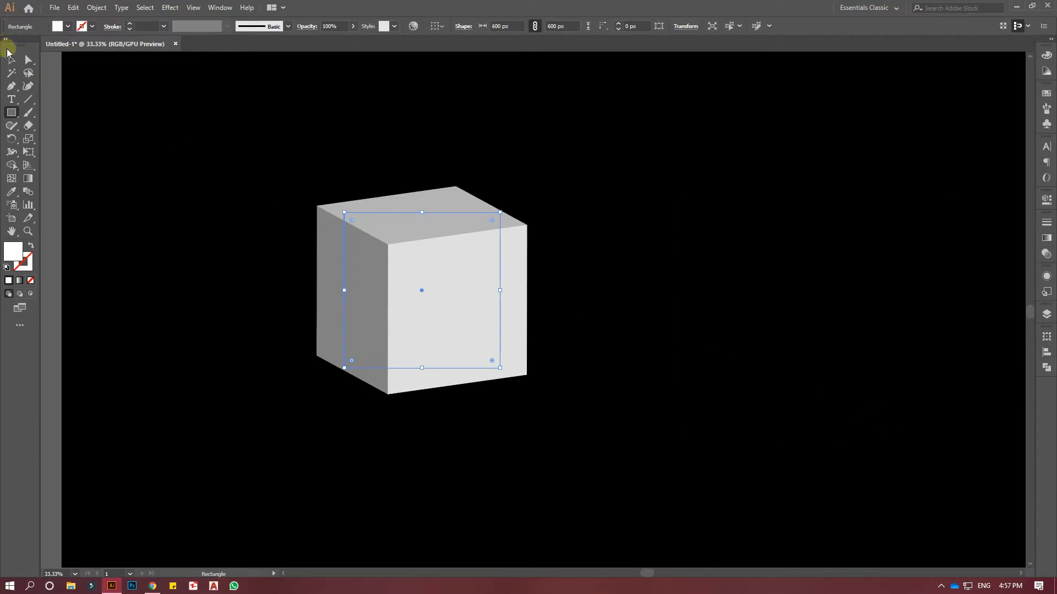
{"action": "left_click", "coordinate": [11, 60]}
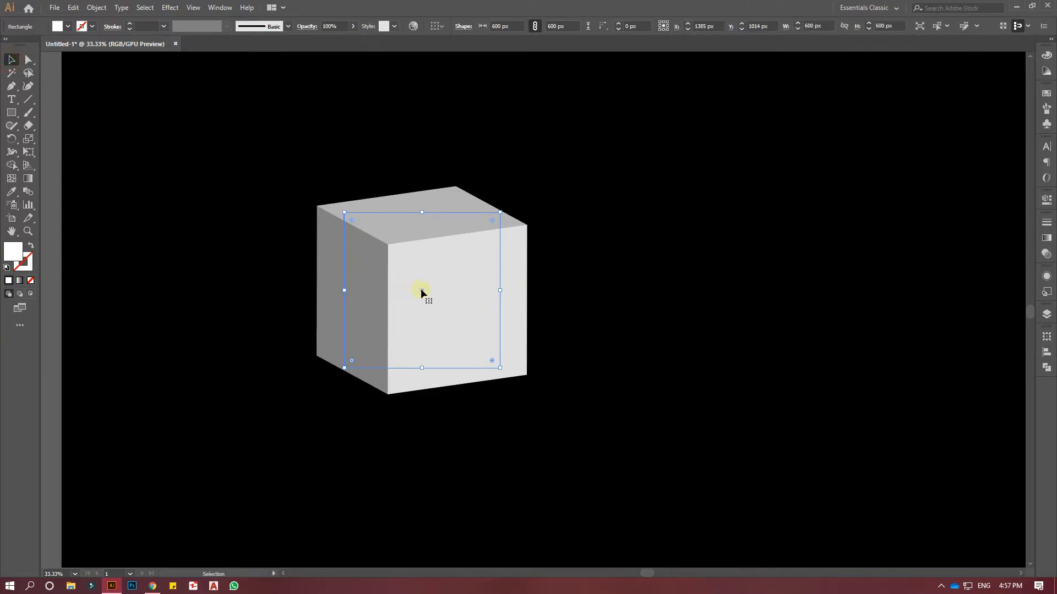
{"action": "left_click_drag", "start_coordinate": [420, 289], "coordinate": [363, 290]}
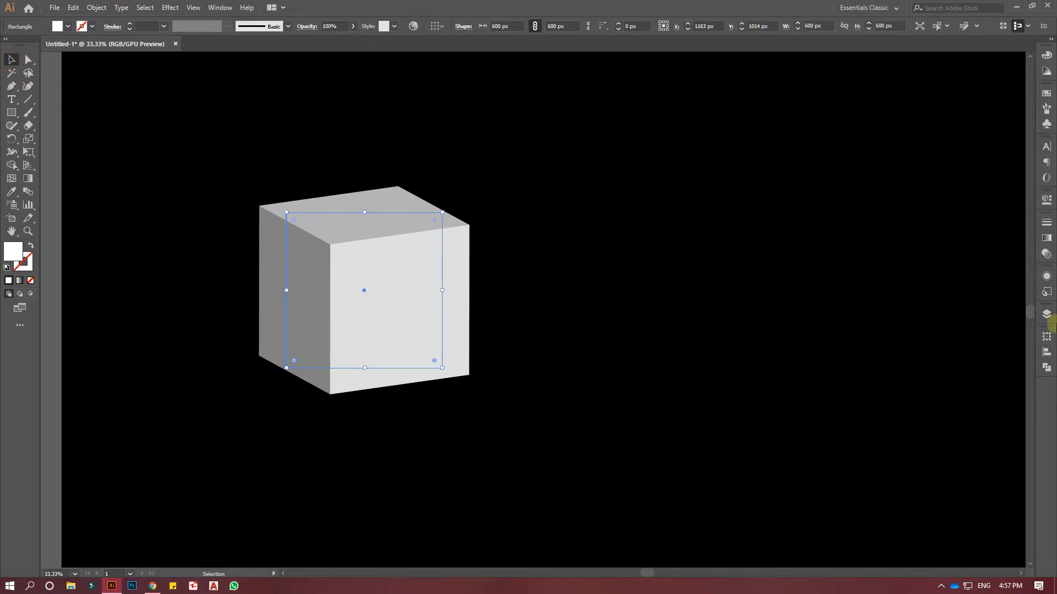
Reopen the cube's 3D Extrude & Bevel settings with preview on and map symbol 3 onto surface 1, scaled to fit.
{"action": "left_click", "coordinate": [1046, 276]}
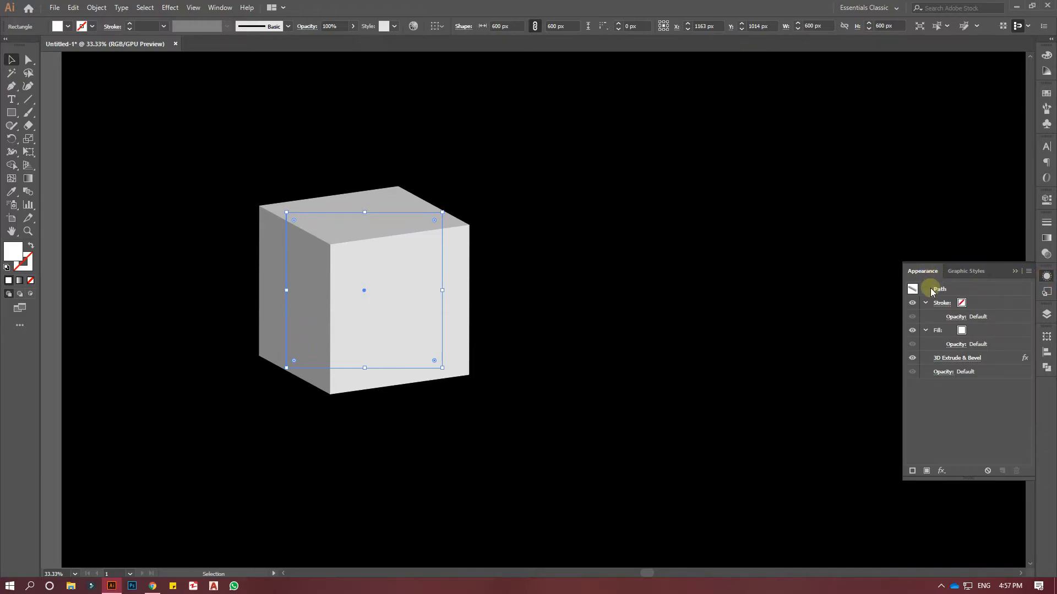
{"action": "left_click", "coordinate": [949, 358]}
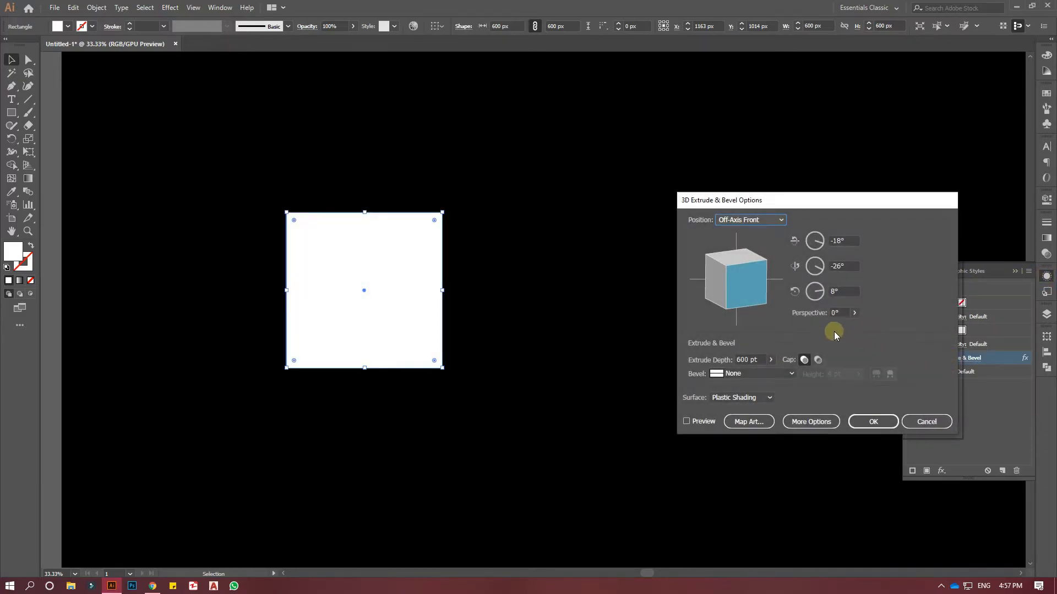
{"action": "left_click", "coordinate": [703, 421]}
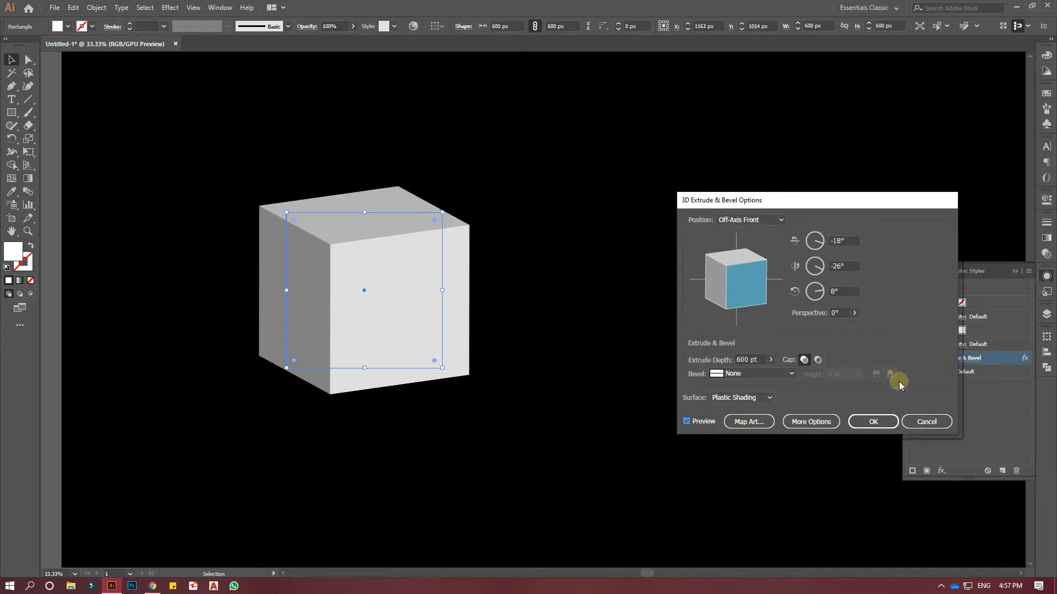
{"action": "left_click", "coordinate": [753, 424]}
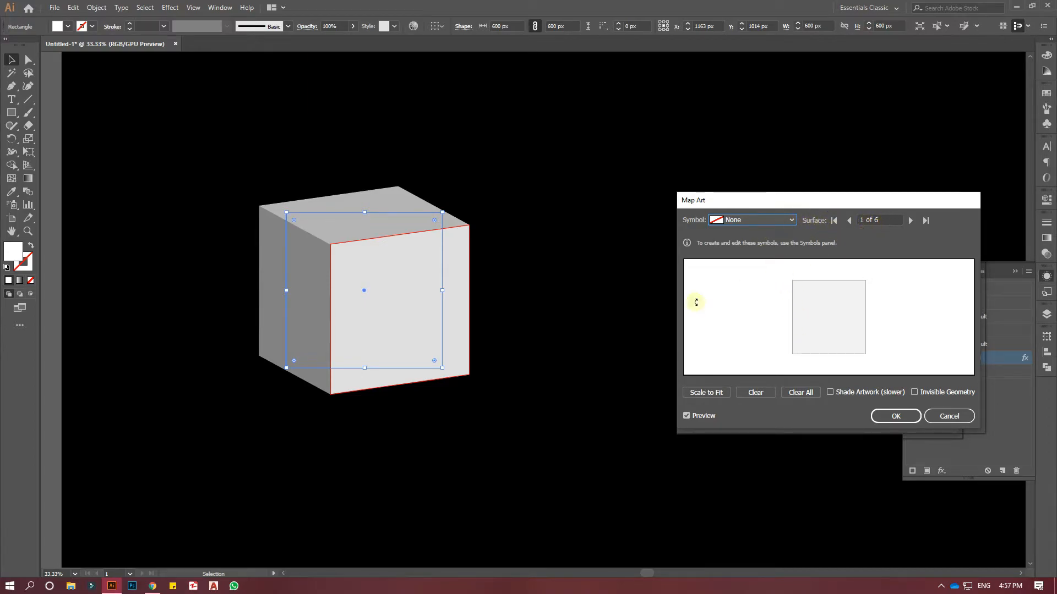
{"action": "left_click", "coordinate": [791, 221]}
{"action": "left_click", "coordinate": [745, 403]}
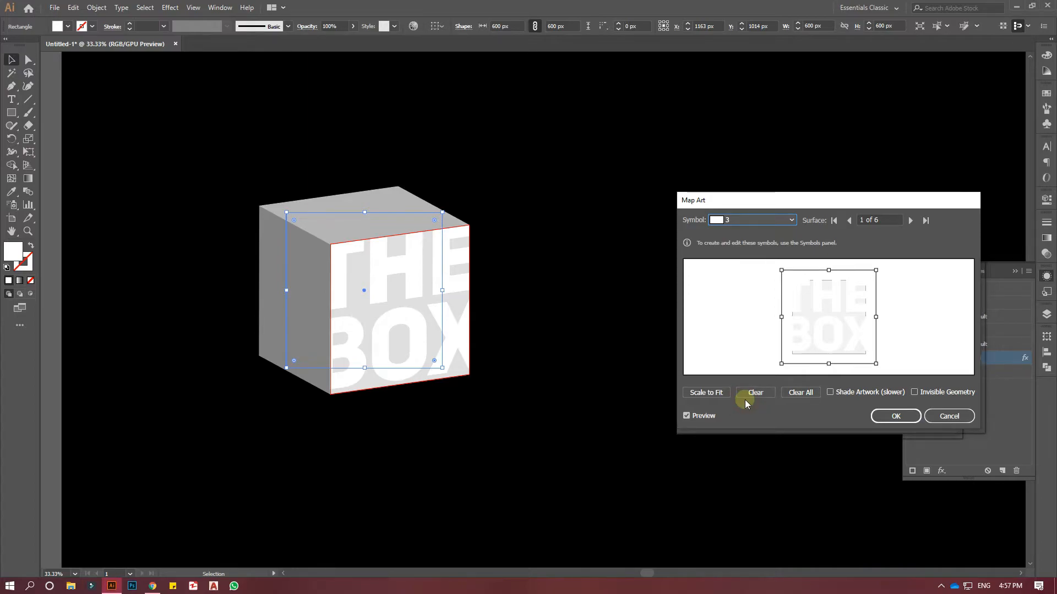
{"action": "left_click", "coordinate": [715, 395]}
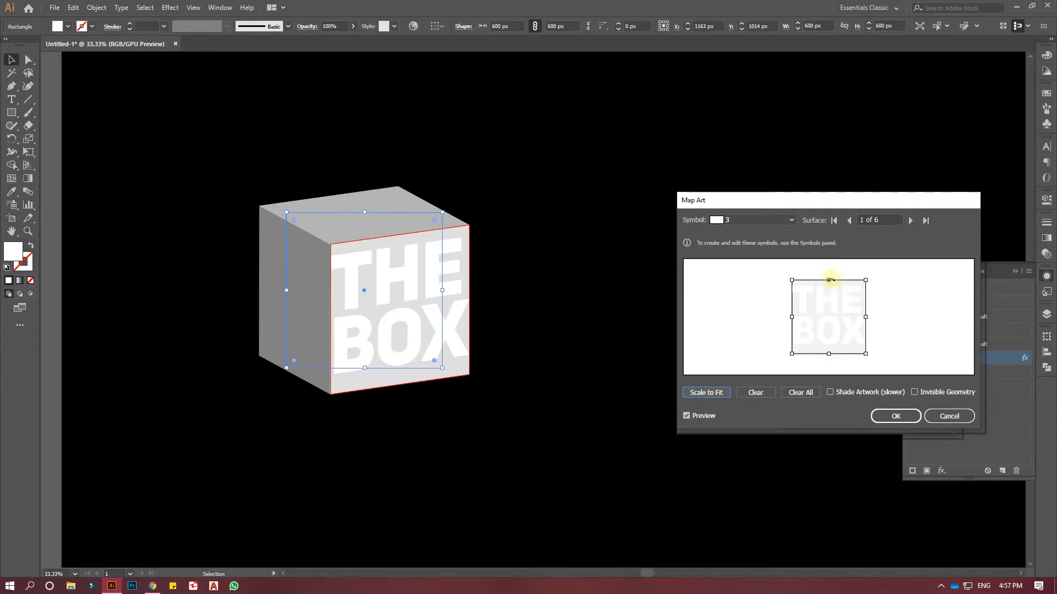
Stretch the THE BOX artwork slightly beyond the upper and lower edges of surface 1 and narrow it slightly from its left side.
{"action": "left_click_drag", "start_coordinate": [829, 280], "coordinate": [830, 276]}
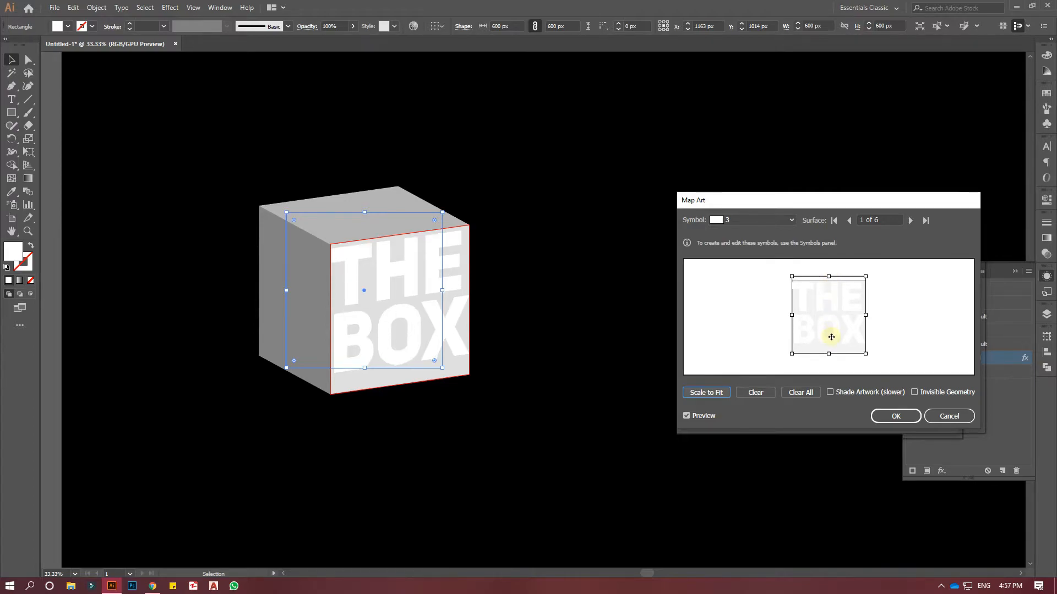
{"action": "left_click_drag", "start_coordinate": [830, 353], "coordinate": [831, 363]}
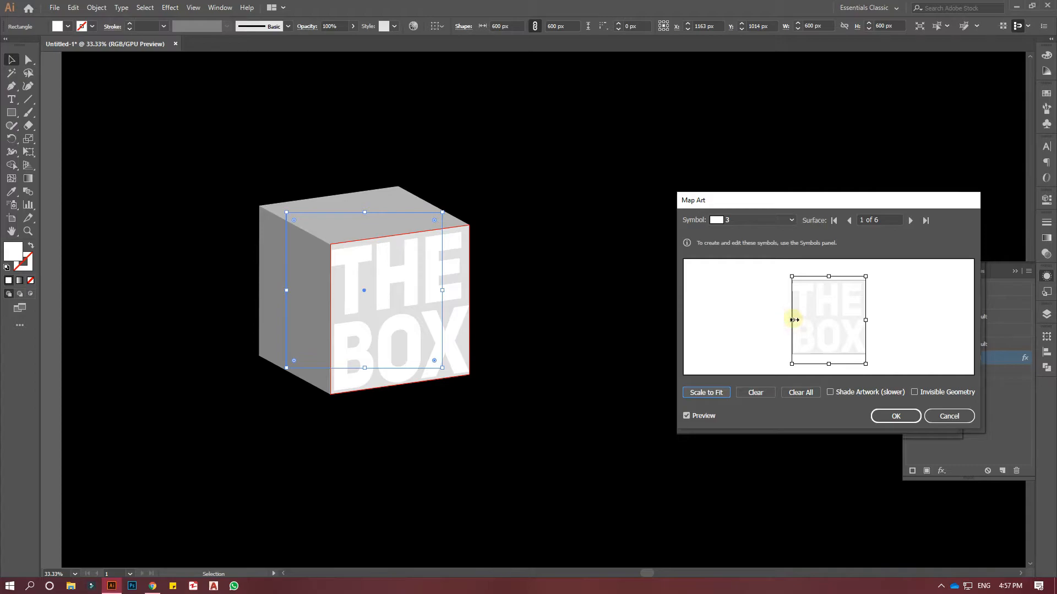
{"action": "left_click_drag", "start_coordinate": [793, 319], "coordinate": [794, 320]}
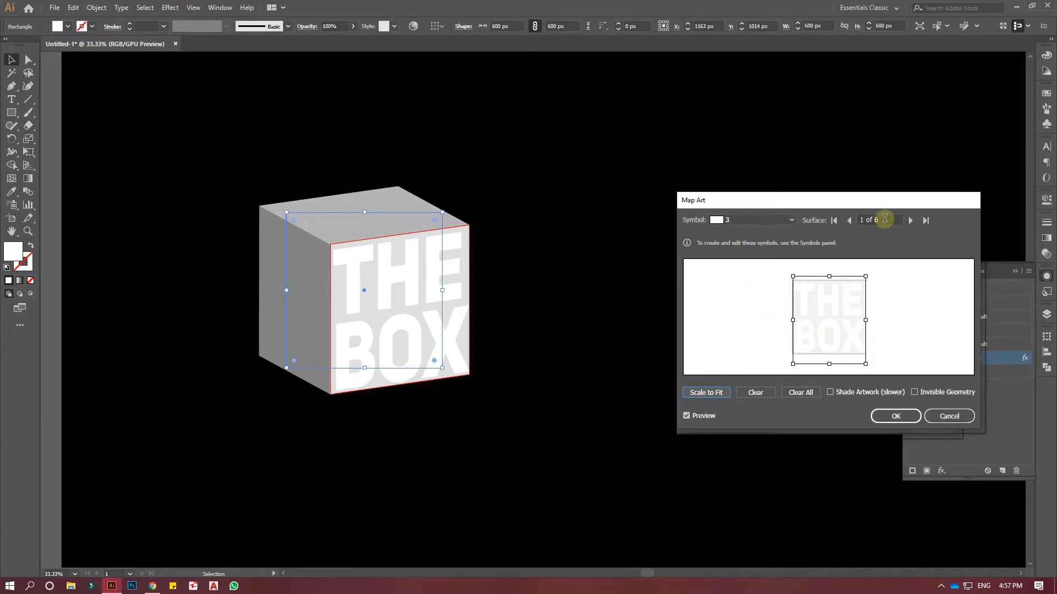
Map symbol 1 onto surface 5, the cube's left face, and scale it to fit.
{"action": "left_click", "coordinate": [908, 222]}
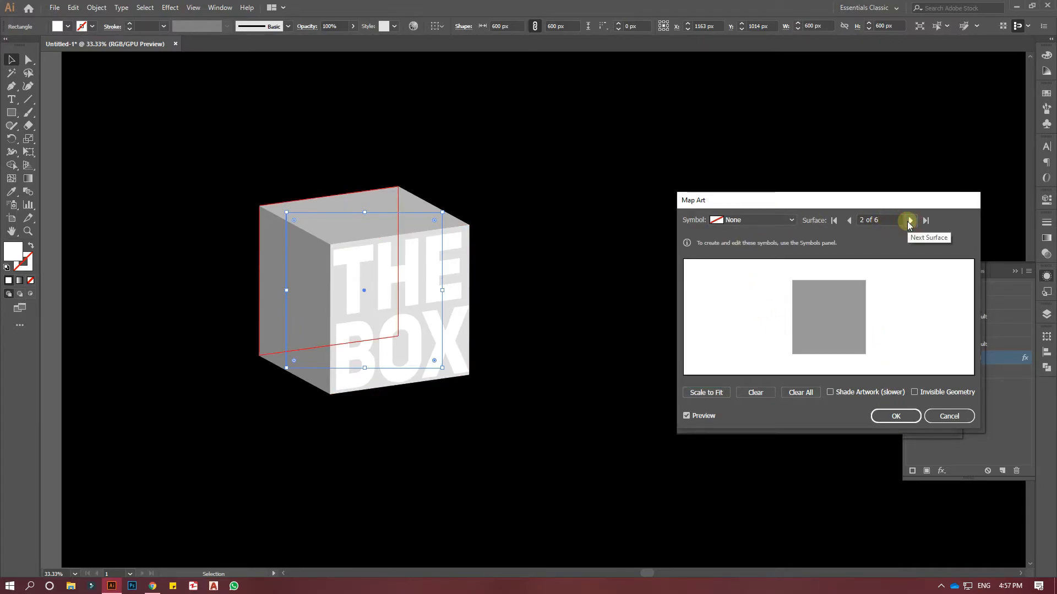
{"action": "left_click", "coordinate": [909, 222]}
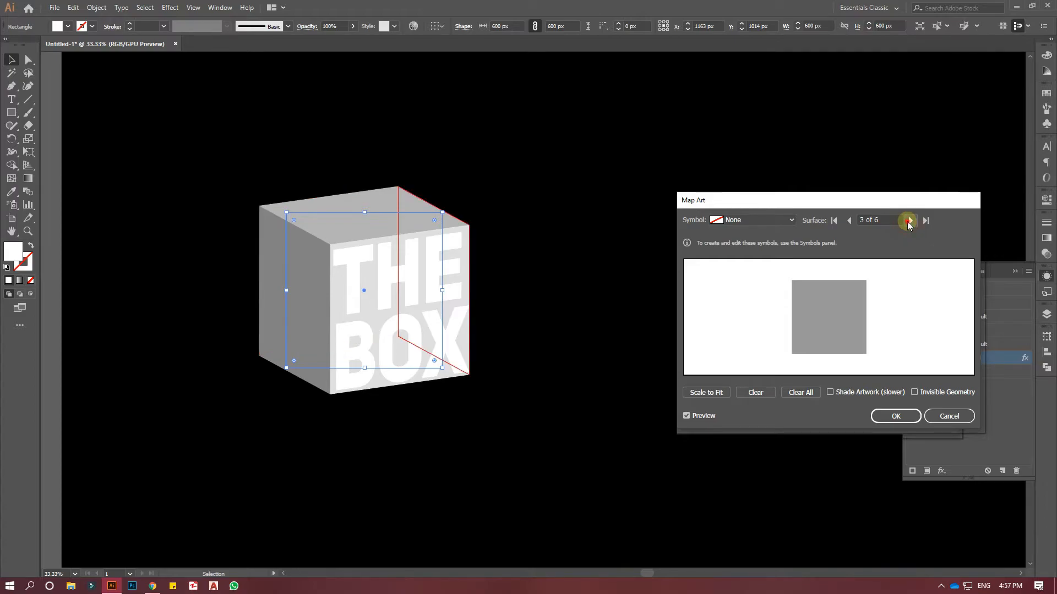
{"action": "left_click", "coordinate": [908, 222]}
{"action": "left_click", "coordinate": [908, 221]}
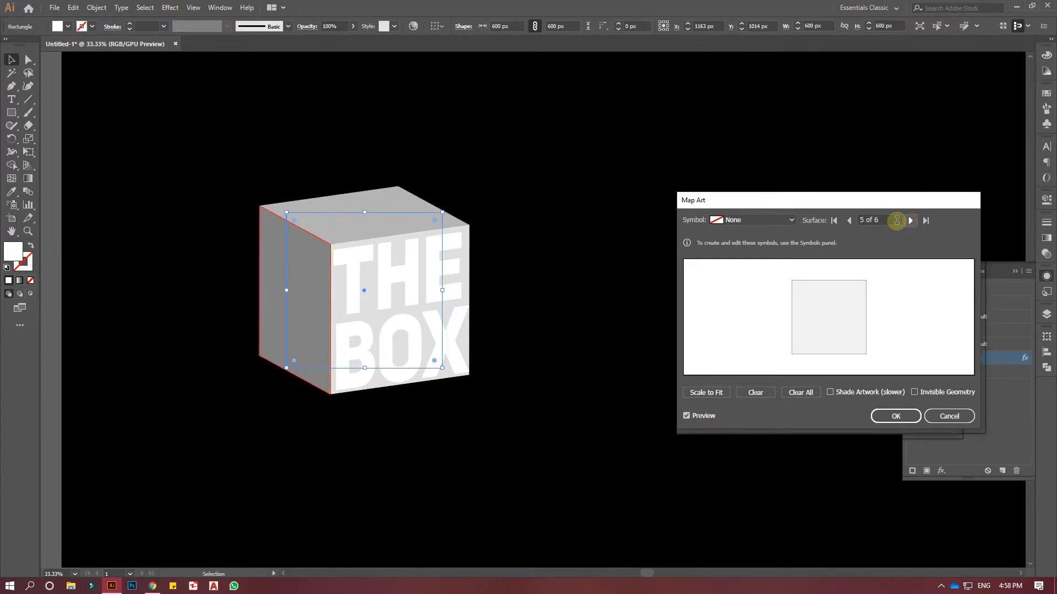
{"action": "left_click", "coordinate": [791, 220]}
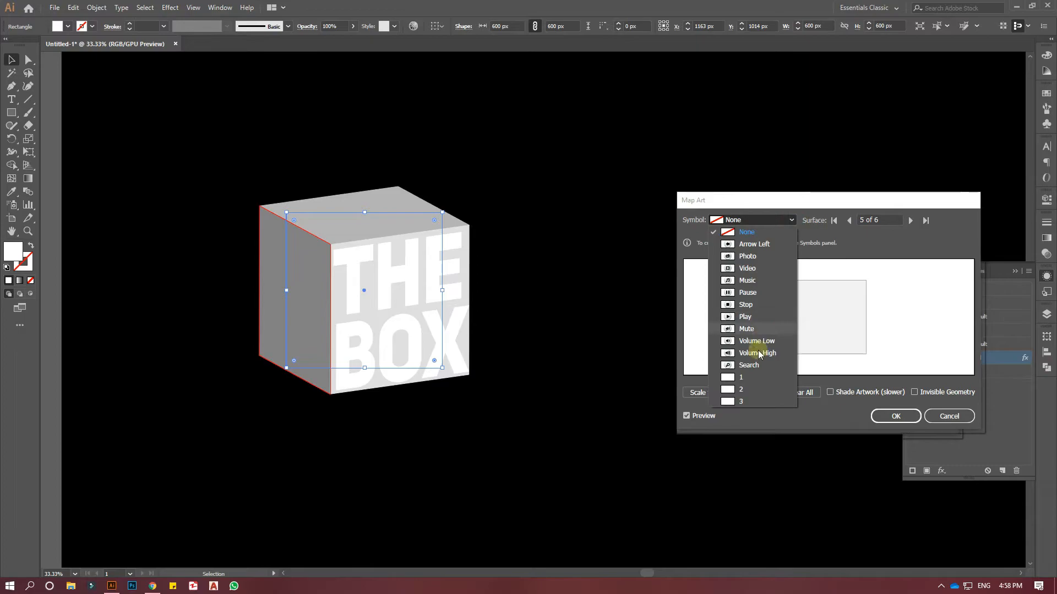
{"action": "left_click", "coordinate": [754, 377]}
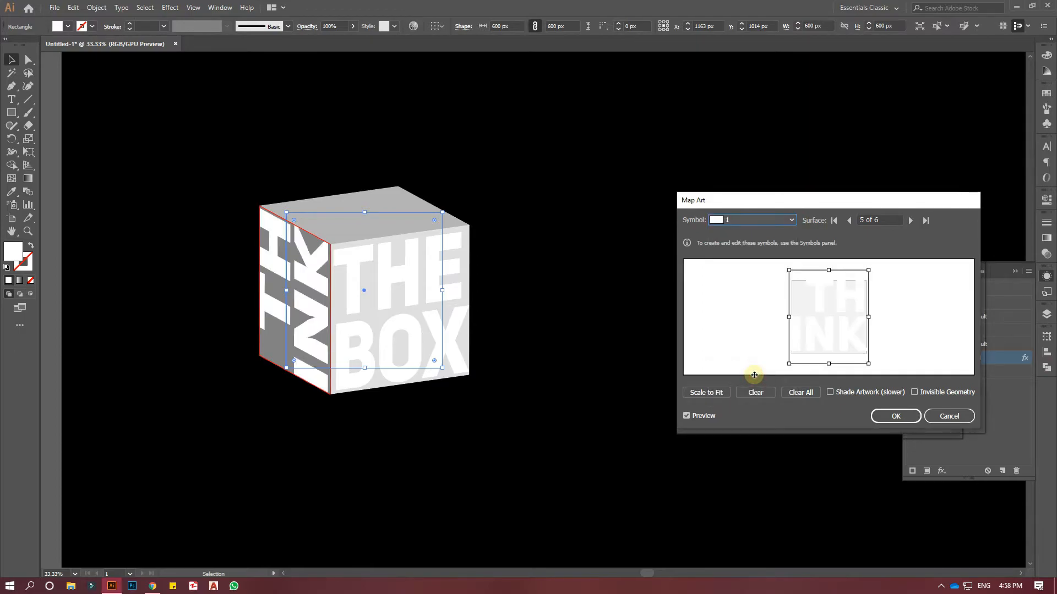
{"action": "left_click", "coordinate": [715, 393]}
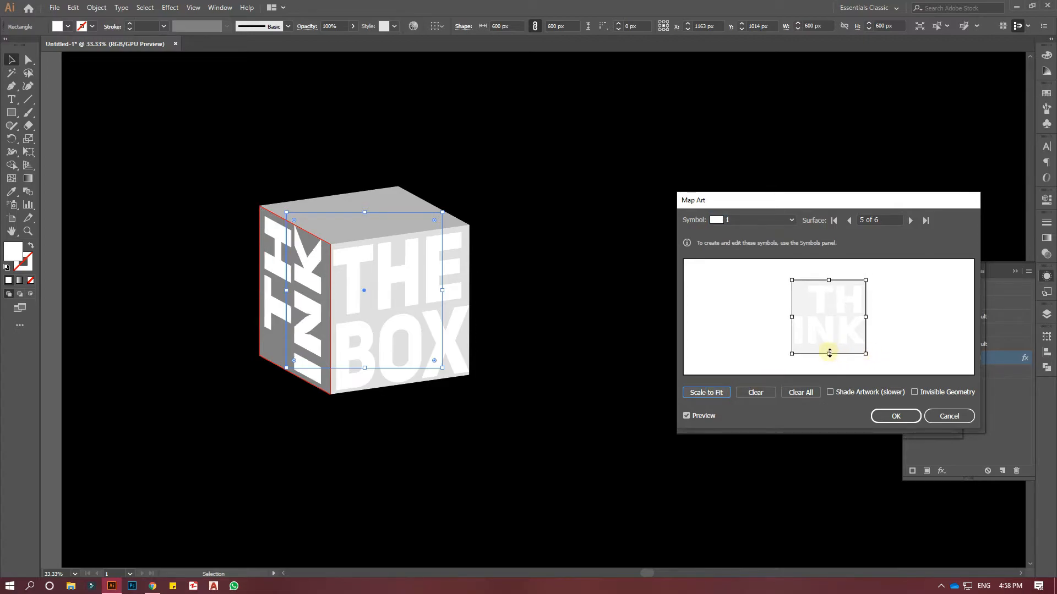
Stretch the THINK artwork vertically, slightly past the lower and upper edges of surface 5.
{"action": "left_click_drag", "start_coordinate": [829, 353], "coordinate": [830, 362]}
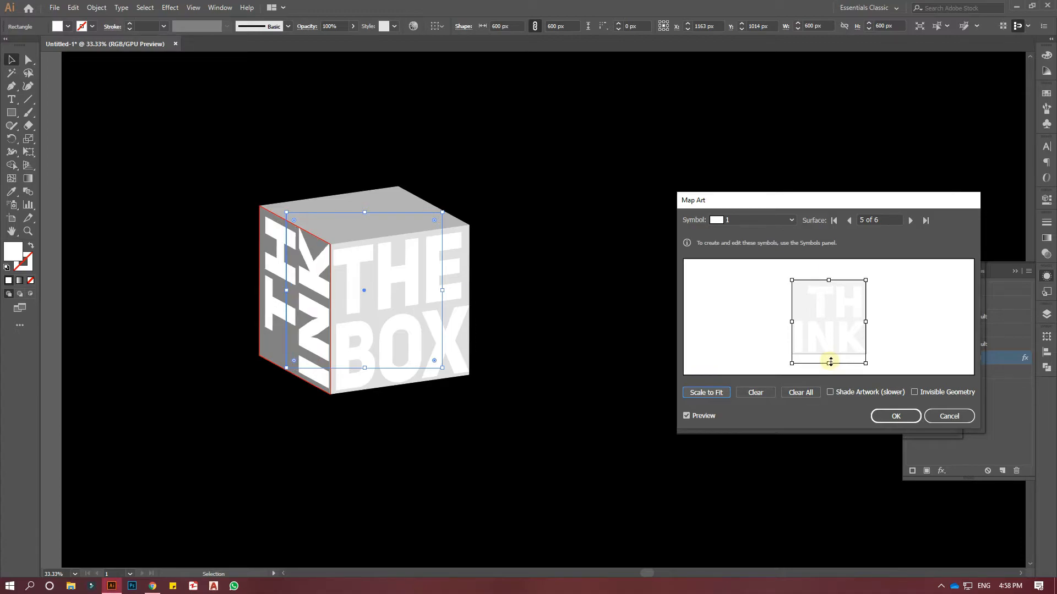
{"action": "left_click_drag", "start_coordinate": [830, 280], "coordinate": [830, 276]}
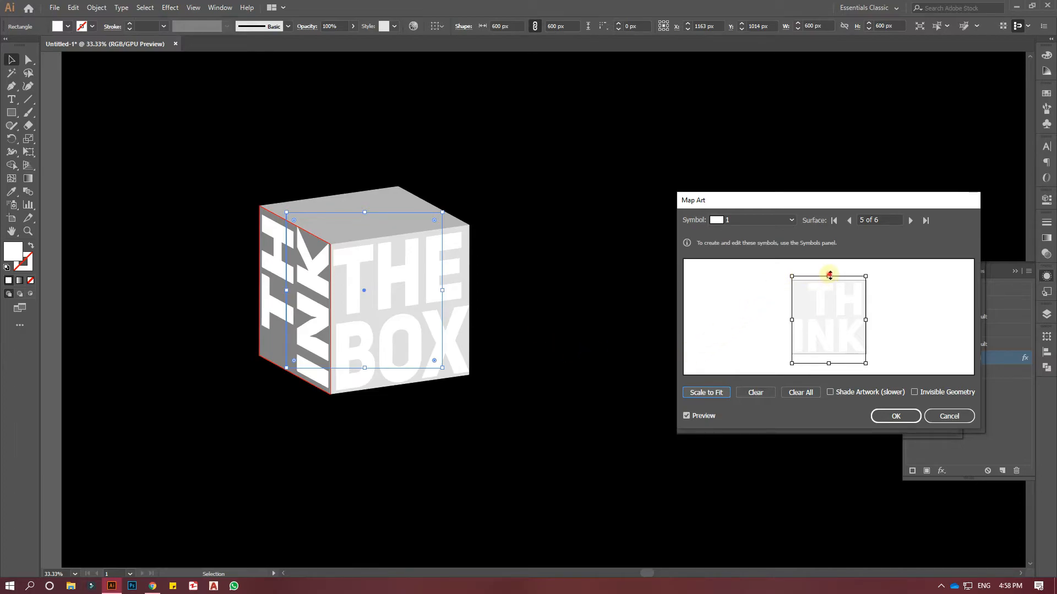
{"action": "left_click_drag", "start_coordinate": [830, 276], "coordinate": [830, 274]}
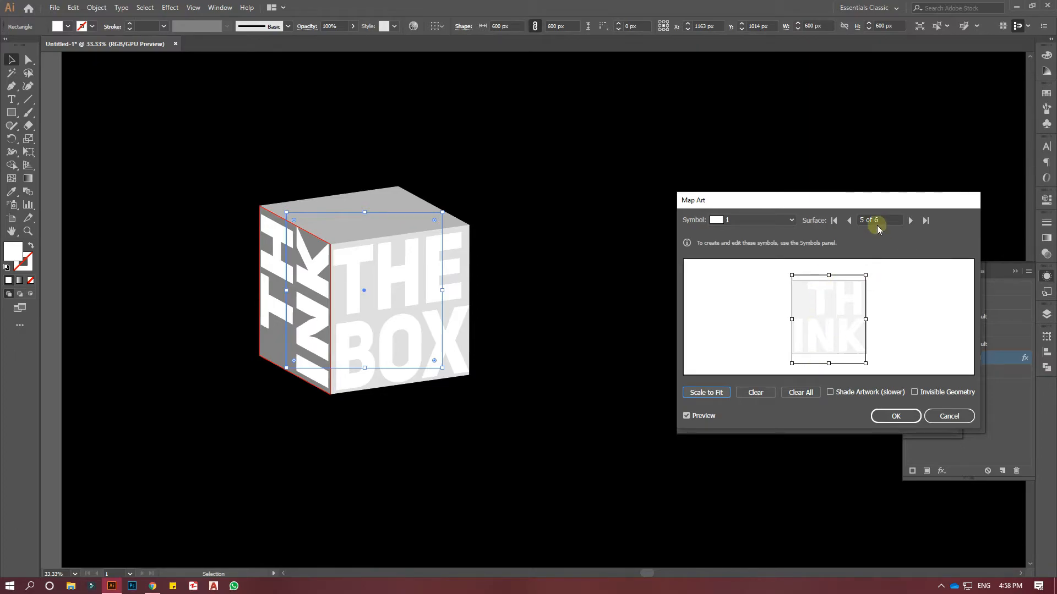
Map symbol 2 onto surface 6, the cube's top face, and scale it to fit.
{"action": "left_click", "coordinate": [914, 220]}
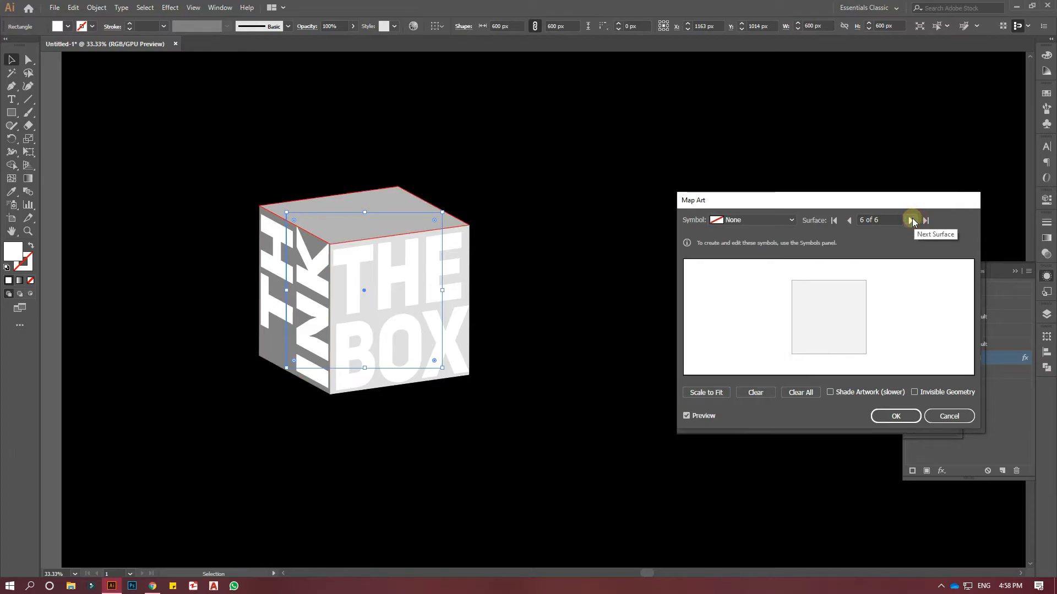
{"action": "left_click", "coordinate": [785, 226]}
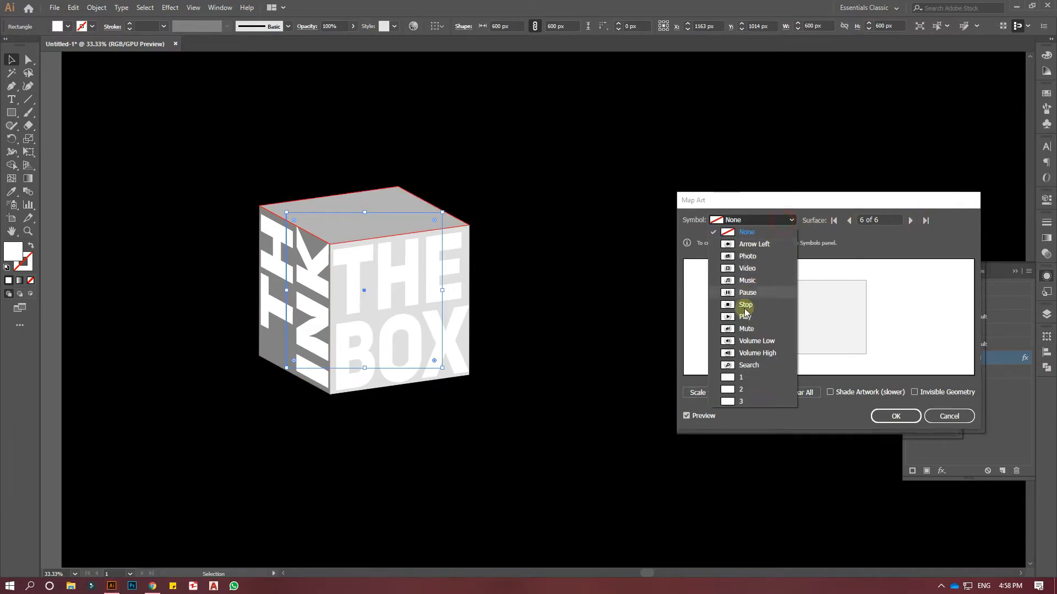
{"action": "left_click", "coordinate": [747, 390]}
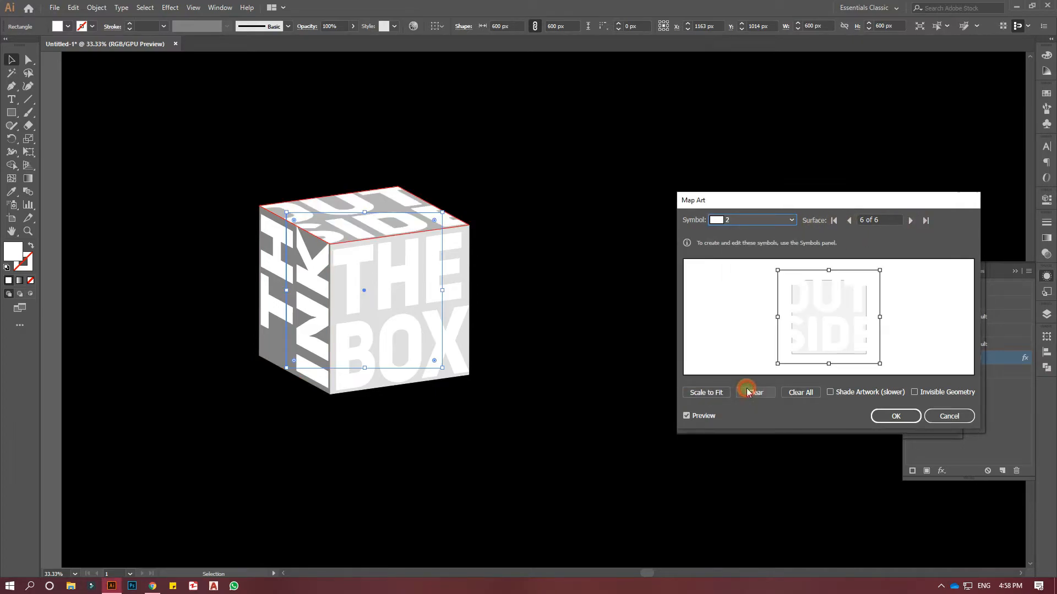
{"action": "left_click", "coordinate": [715, 392]}
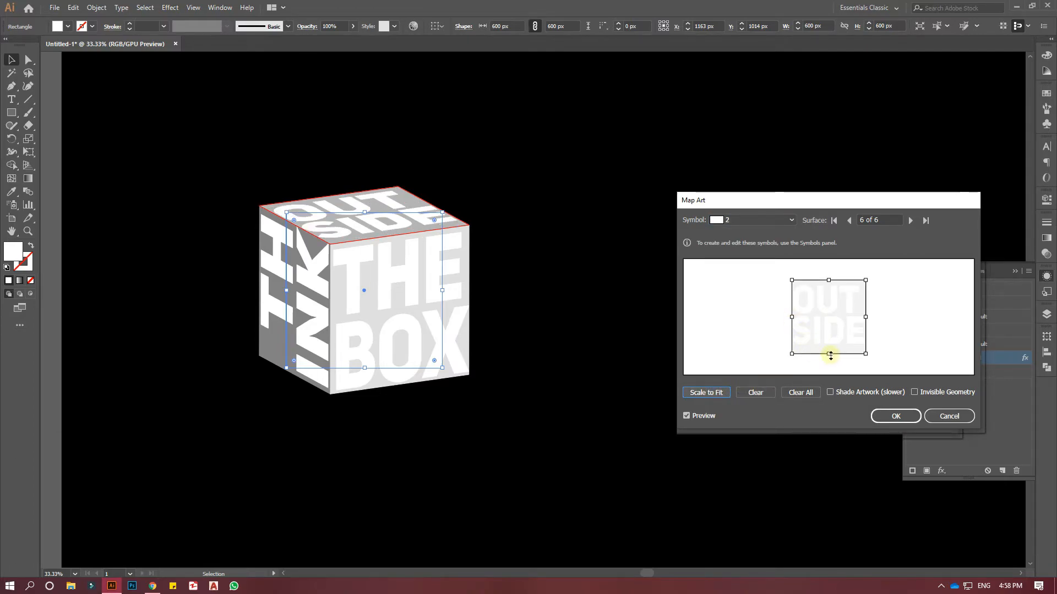
Stretch the OUTSIDE artwork slightly past the lower and upper edges of surface 6 and narrow it slightly from its left side.
{"action": "left_click_drag", "start_coordinate": [830, 355], "coordinate": [830, 364]}
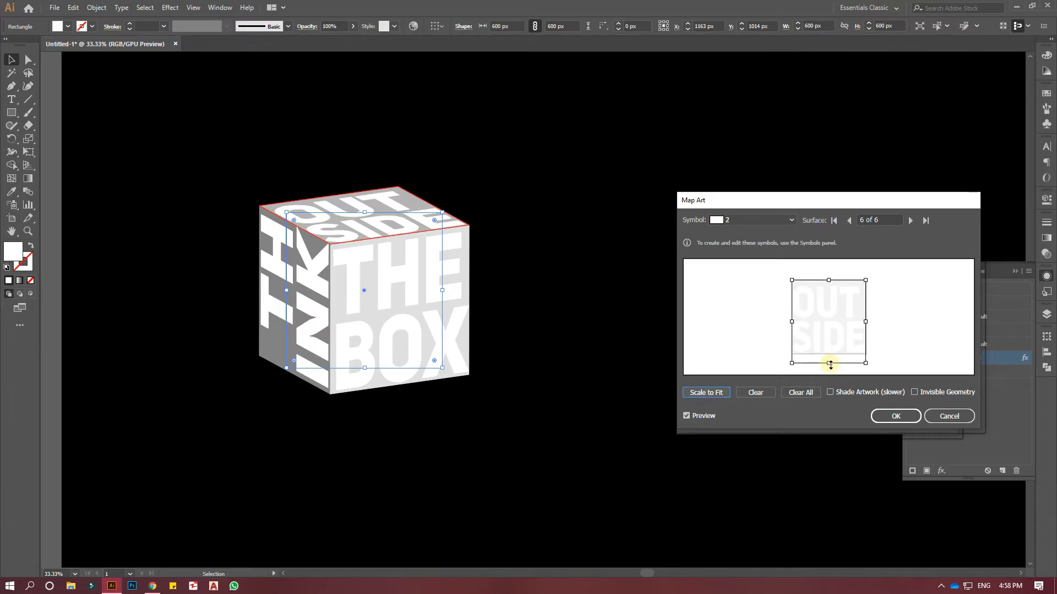
{"action": "left_click_drag", "start_coordinate": [830, 280], "coordinate": [831, 276]}
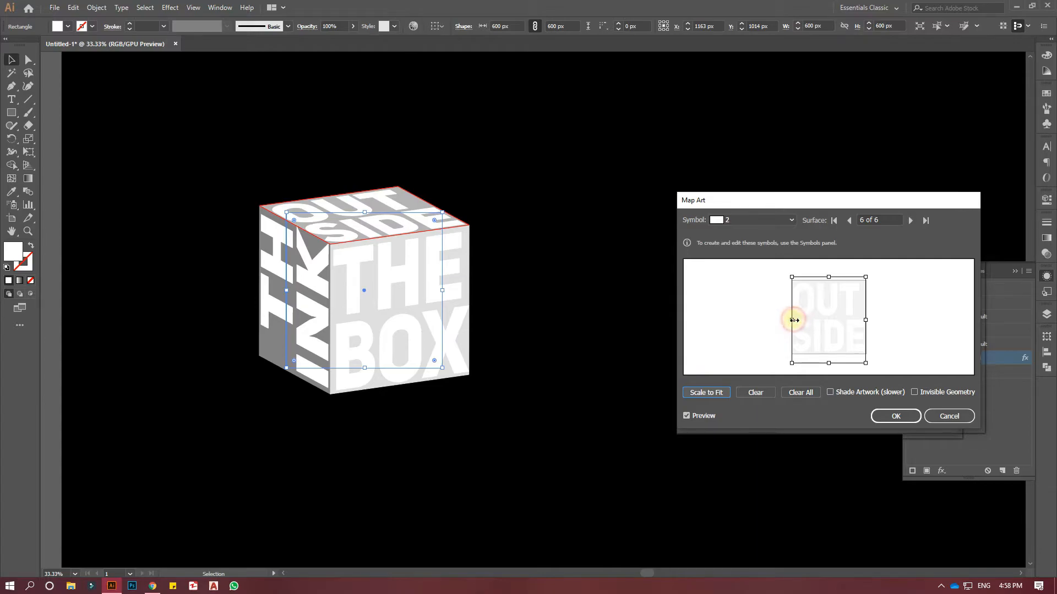
{"action": "left_click_drag", "start_coordinate": [794, 320], "coordinate": [795, 320]}
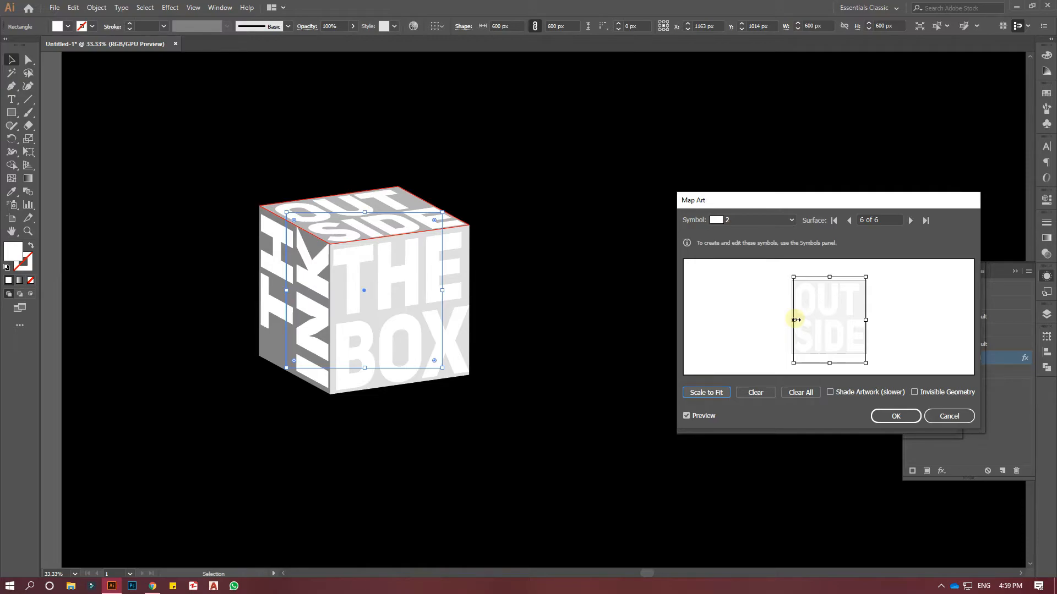
Return to surface 1 and extend the THE BOX artwork slightly further upward.
{"action": "left_click", "coordinate": [848, 221]}
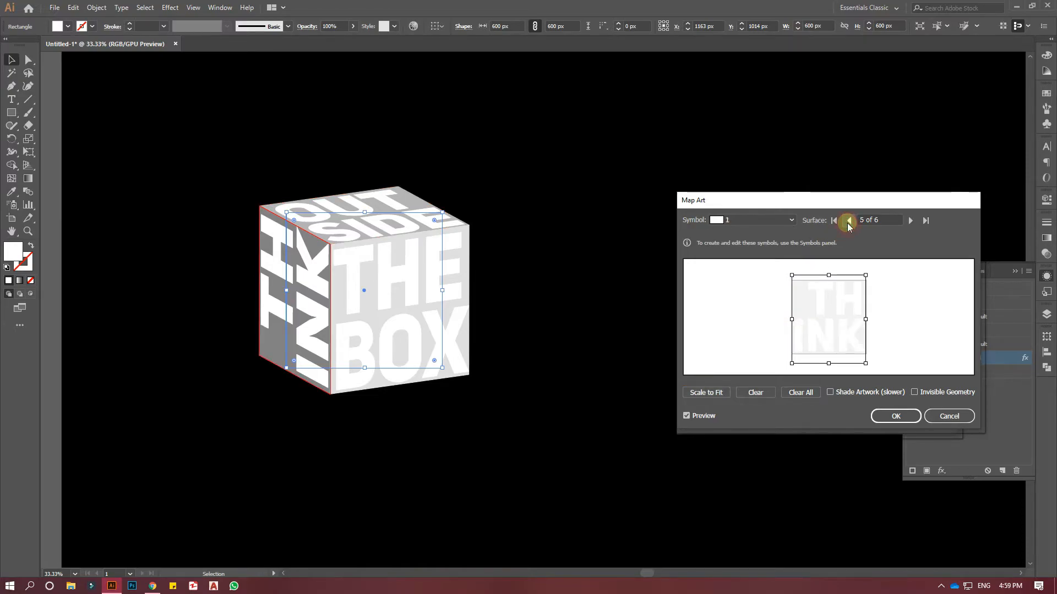
{"action": "left_click", "coordinate": [848, 221]}
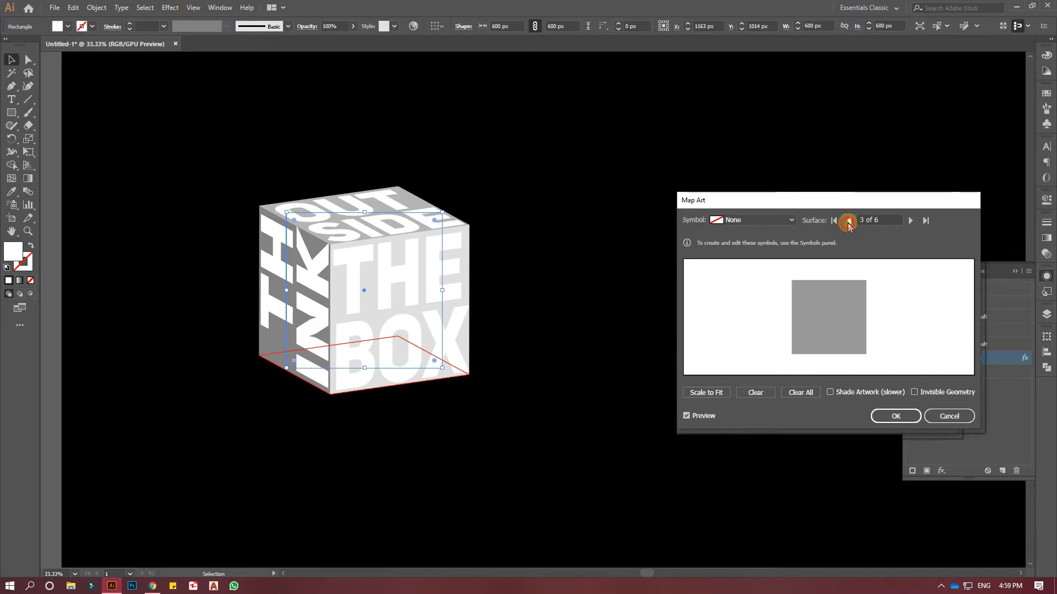
{"action": "left_click", "coordinate": [848, 221]}
{"action": "left_click", "coordinate": [848, 220]}
{"action": "left_click", "coordinate": [849, 221]}
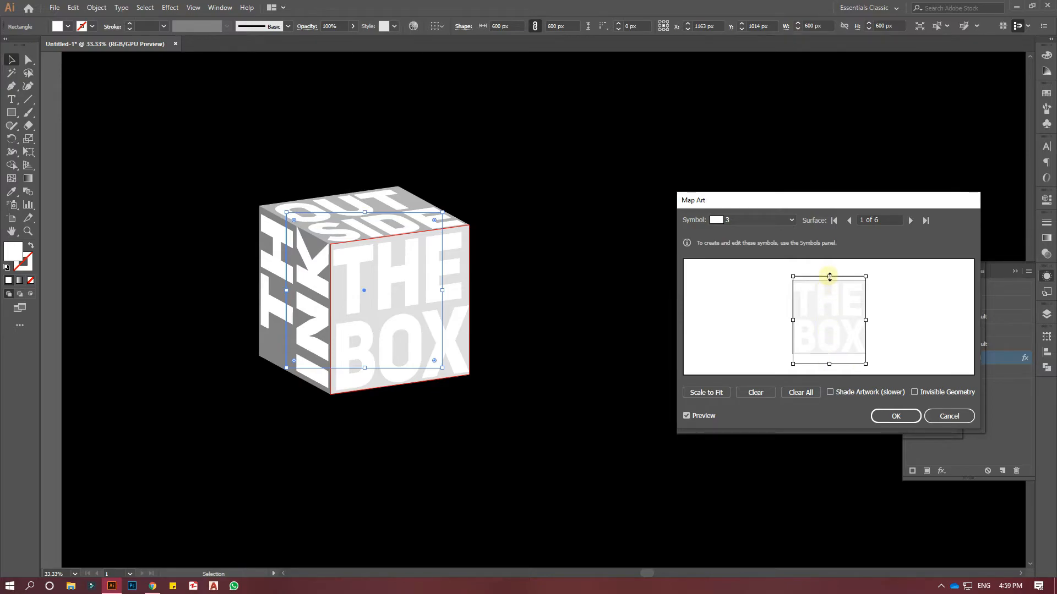
{"action": "left_click_drag", "start_coordinate": [830, 277], "coordinate": [830, 275]}
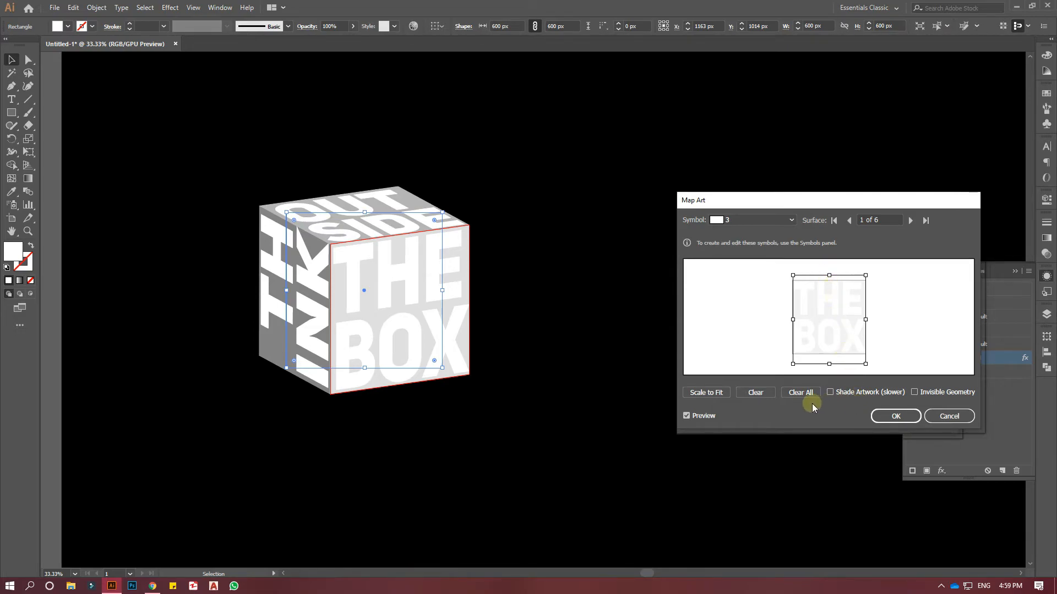
Make the cube's geometry invisible so only the lettering is drawn, and accept the mapped artwork.
{"action": "left_click", "coordinate": [915, 392]}
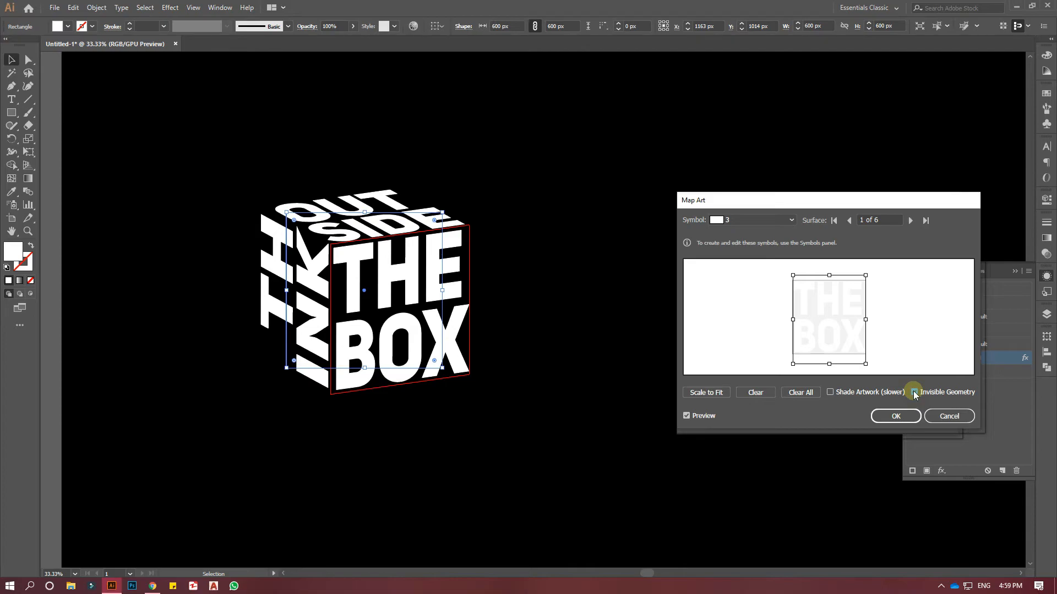
{"action": "left_click", "coordinate": [899, 421]}
{"action": "left_click", "coordinate": [893, 417]}
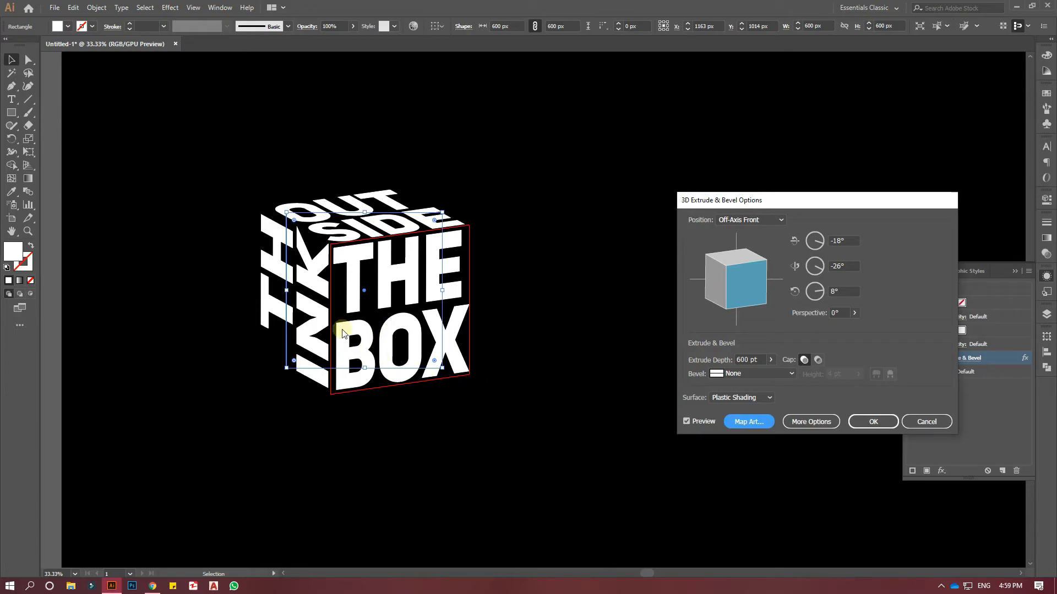
Rotate the lettered cube freely to a custom rotation of about -55°, -39° and 32°.
{"action": "left_click_drag", "start_coordinate": [715, 282], "coordinate": [737, 291]}
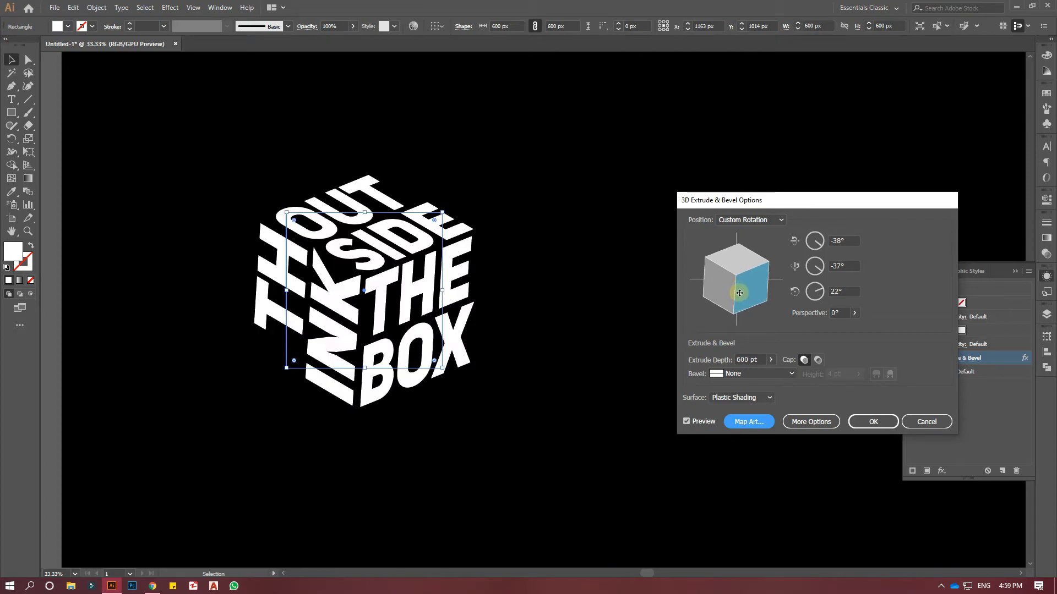
{"action": "left_click_drag", "start_coordinate": [741, 292], "coordinate": [745, 298]}
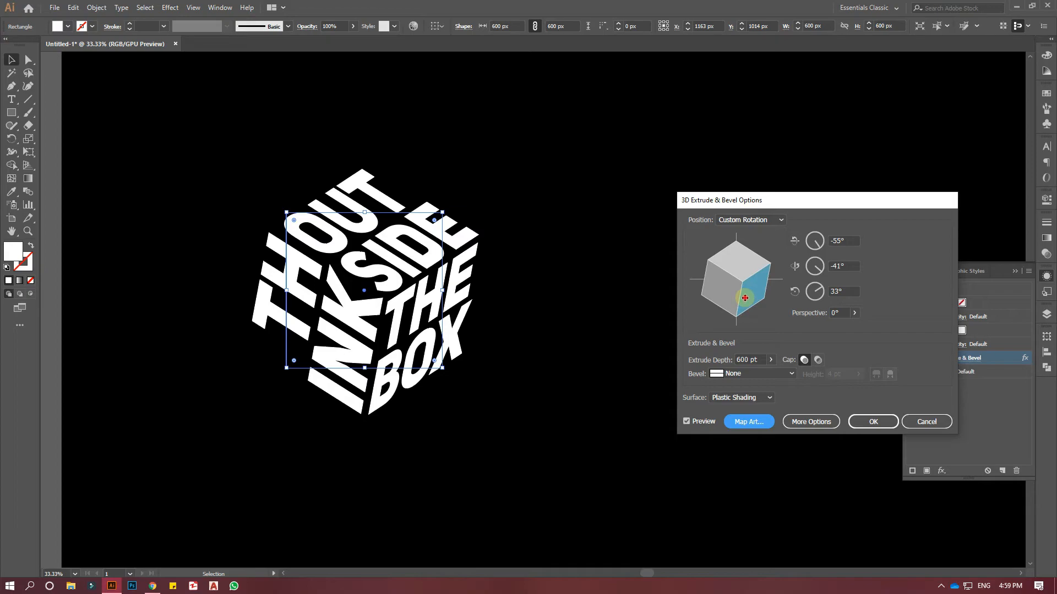
{"action": "left_click_drag", "start_coordinate": [745, 298], "coordinate": [744, 299]}
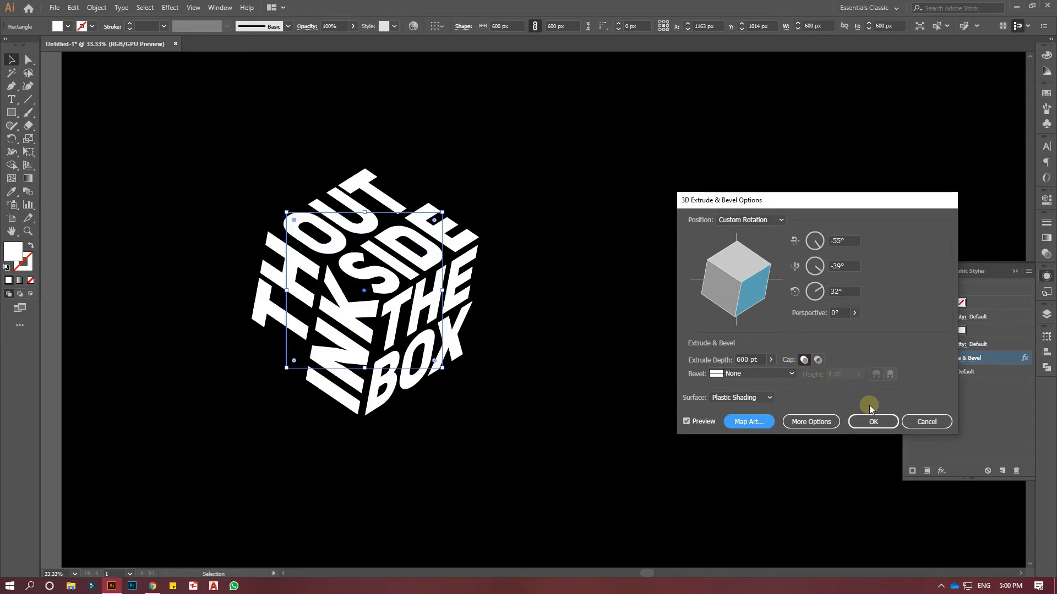
Apply the 3D rotation and move the lettered cube about 600 px right, to the middle of the artboard.
{"action": "left_click", "coordinate": [873, 422]}
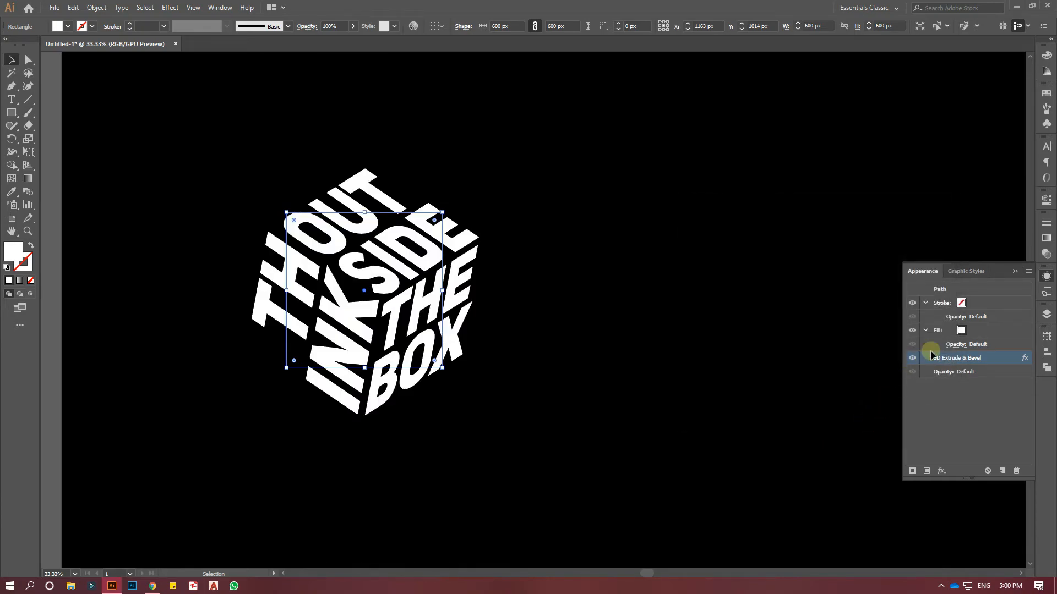
{"action": "left_click", "coordinate": [1015, 271]}
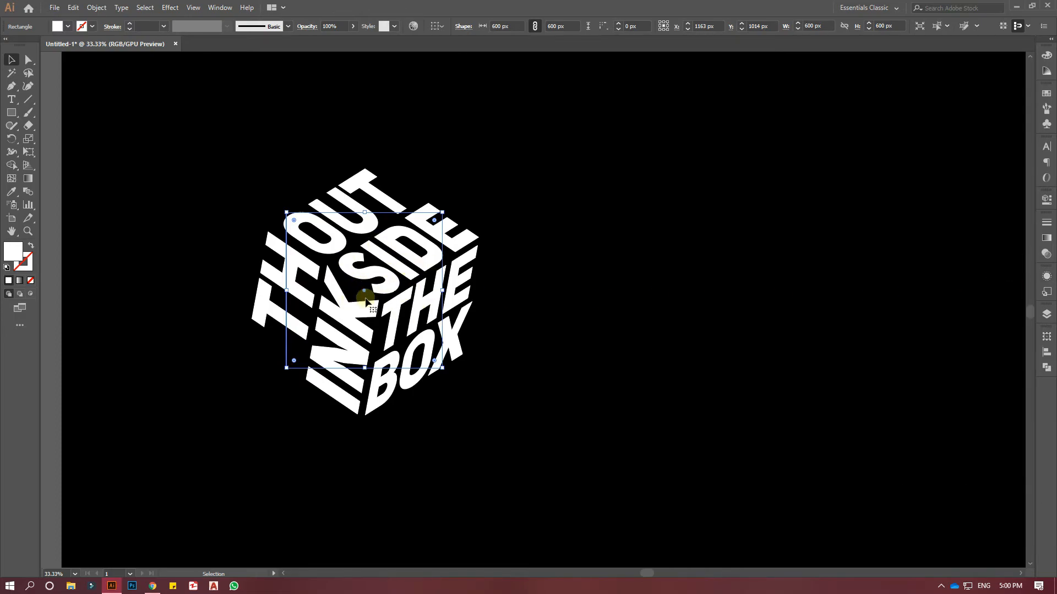
{"action": "left_click_drag", "start_coordinate": [211, 186], "coordinate": [486, 397]}
{"action": "left_click_drag", "start_coordinate": [365, 293], "coordinate": [521, 292]}
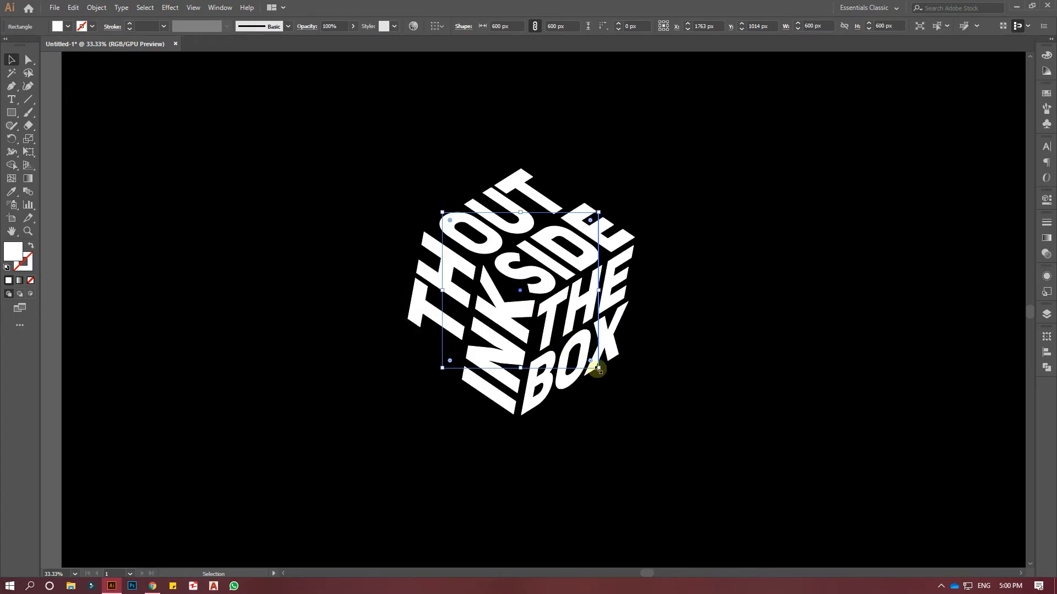
Undo a trial enlargement of the live cube and expand its appearance.
{"action": "left_click_drag", "start_coordinate": [599, 368], "coordinate": [633, 403]}
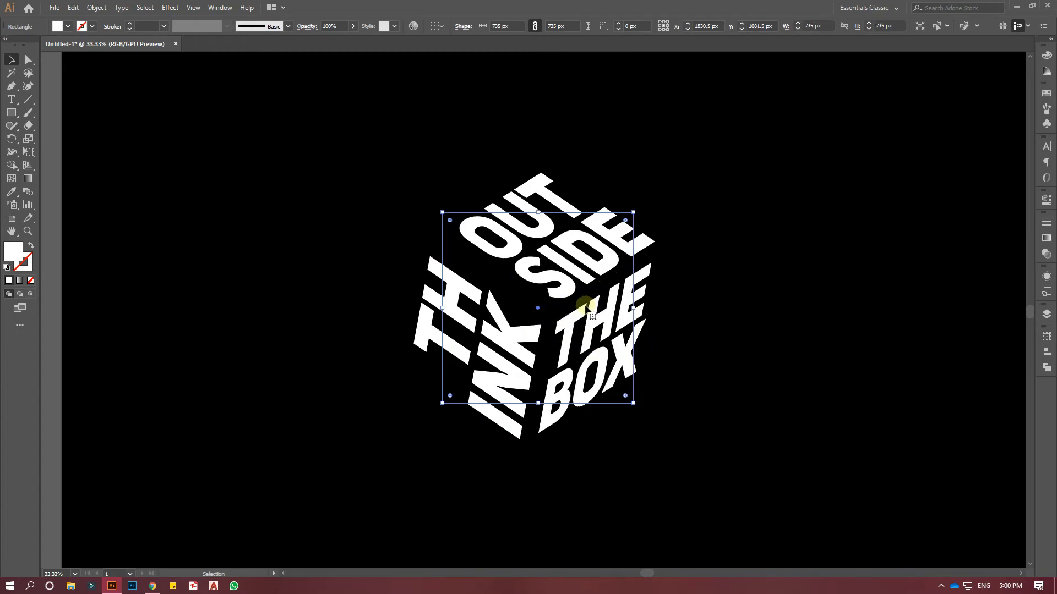
{"action": "key", "text": "ctrl+z"}
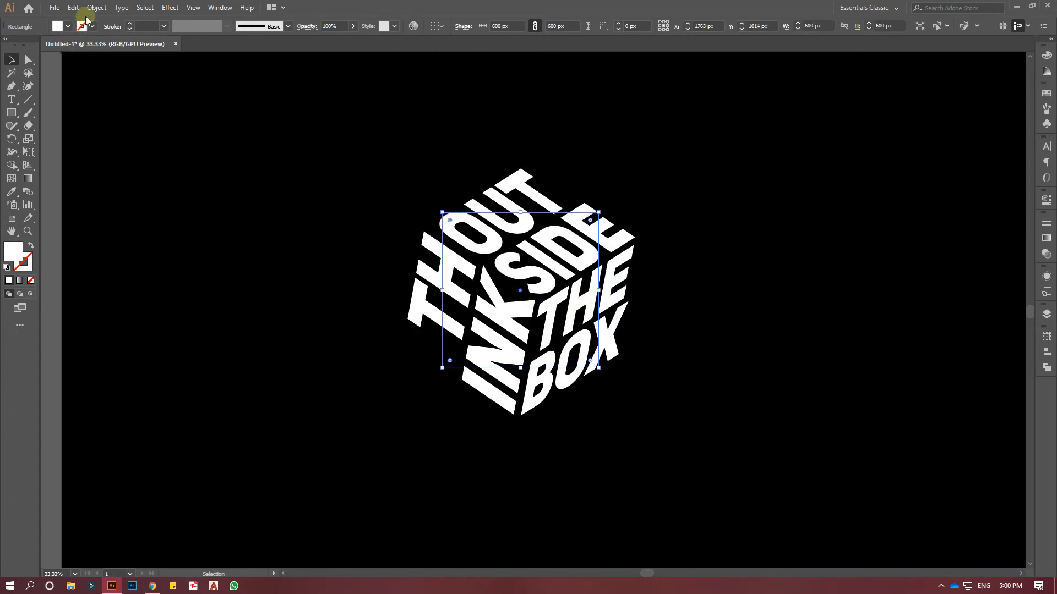
{"action": "left_click", "coordinate": [92, 9]}
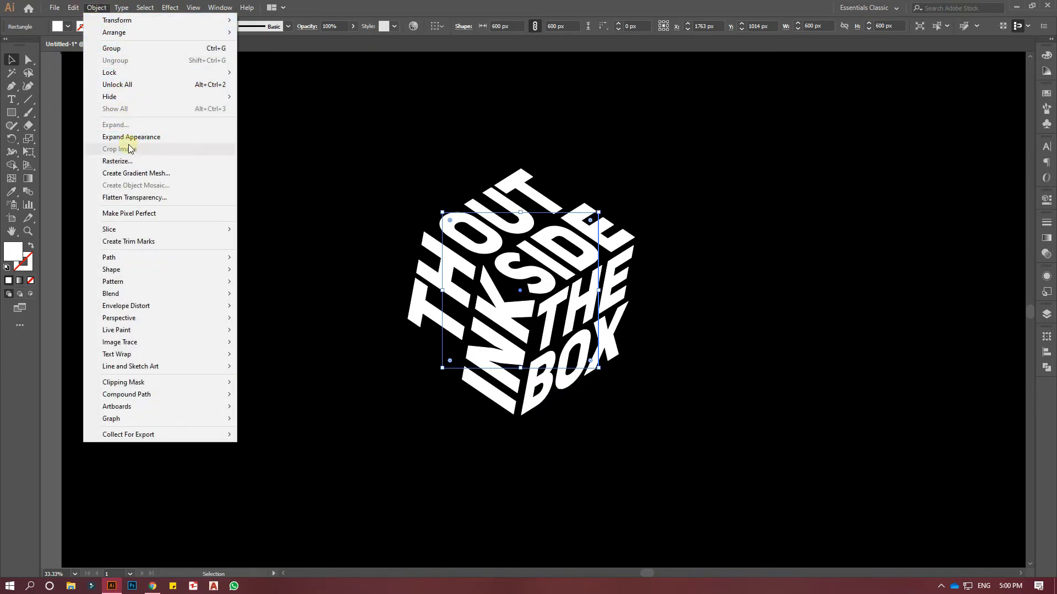
{"action": "left_click", "coordinate": [132, 142]}
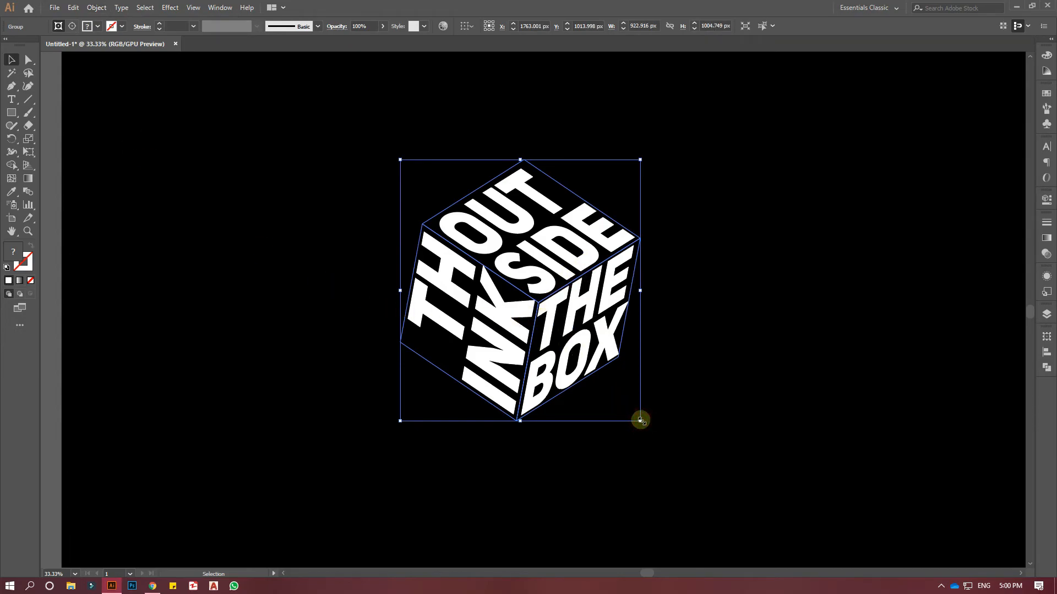
{"action": "left_click_drag", "start_coordinate": [640, 421], "coordinate": [698, 445]}
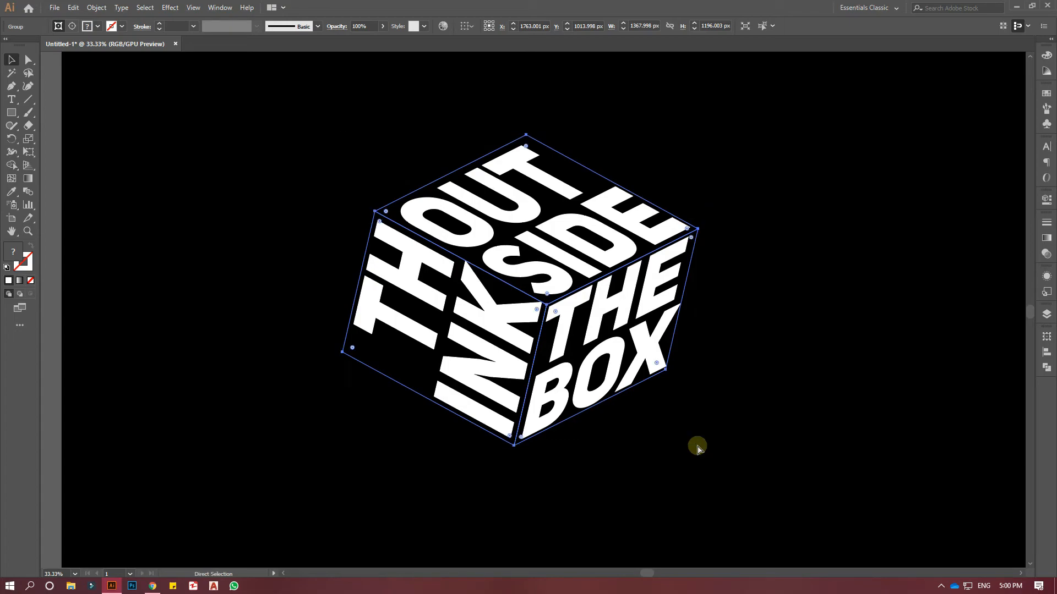
{"action": "key", "text": "ctrl+z"}
{"action": "key", "text": "ctrl+z"}
{"action": "key", "text": "v"}
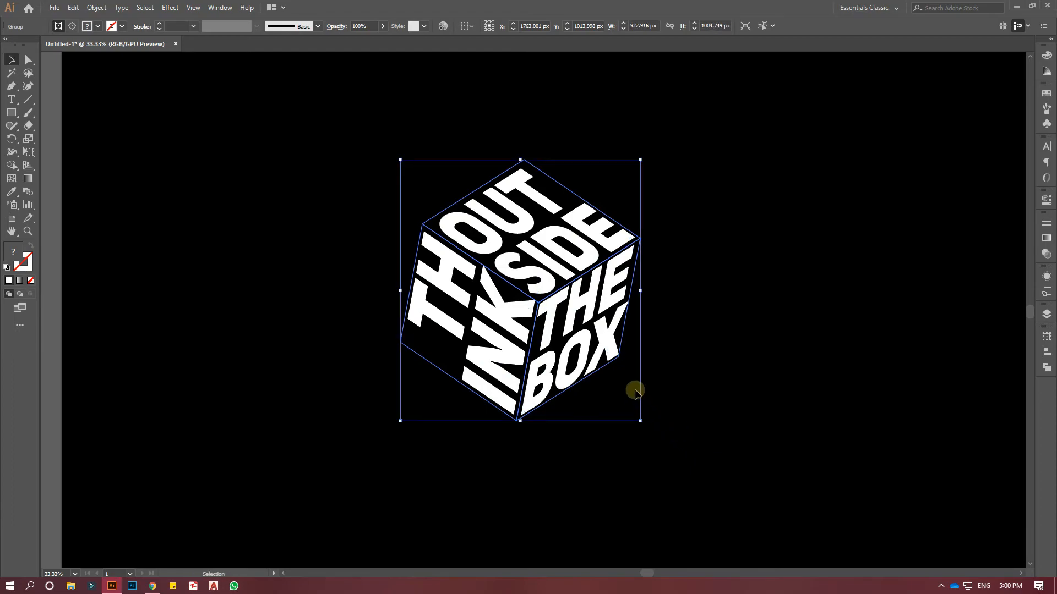
Enlarge the expanded cube around its centre to about 1363 × 1484 px and ungroup it twice into separate faces.
{"action": "left_click_drag", "start_coordinate": [641, 422], "coordinate": [700, 483]}
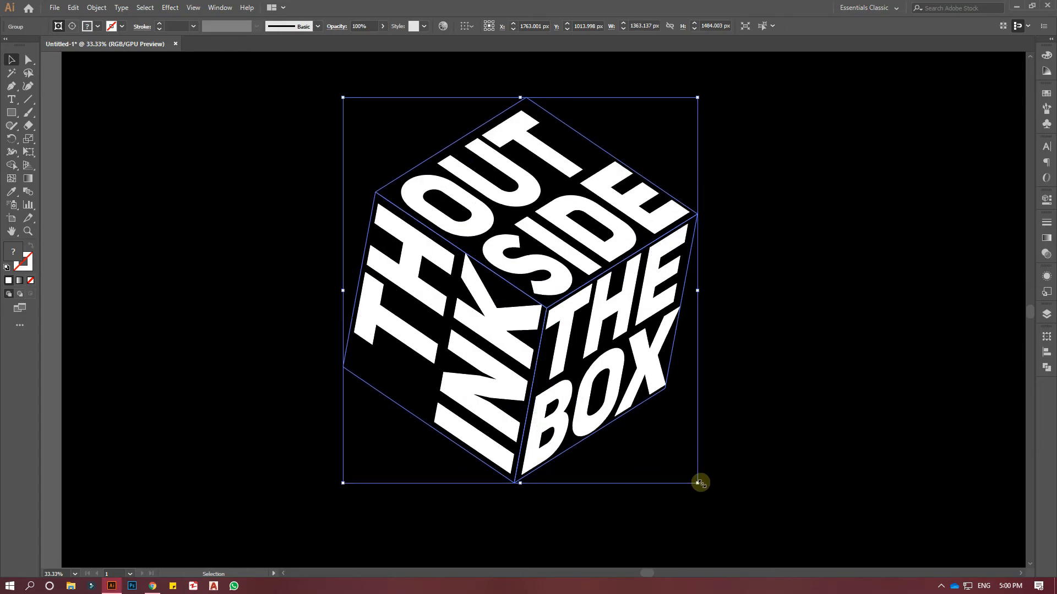
{"action": "right_click", "coordinate": [592, 282]}
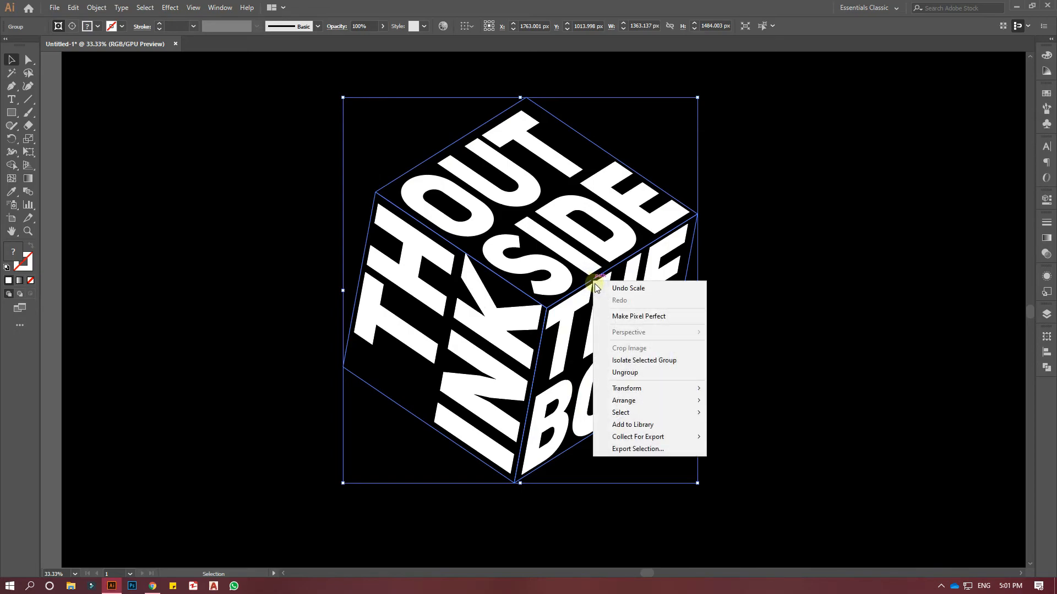
{"action": "left_click", "coordinate": [633, 375]}
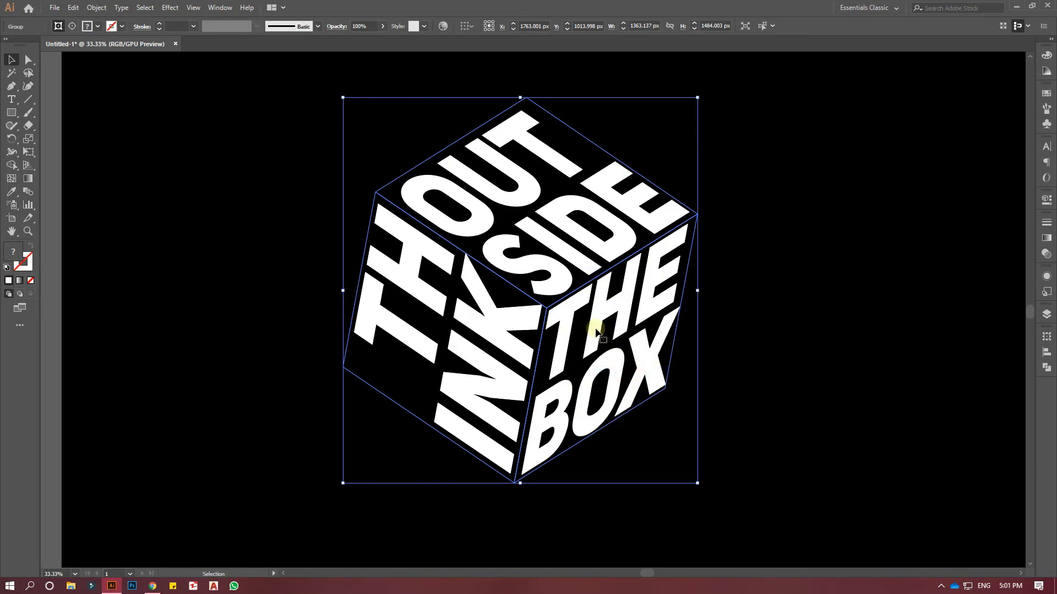
{"action": "right_click", "coordinate": [581, 292]}
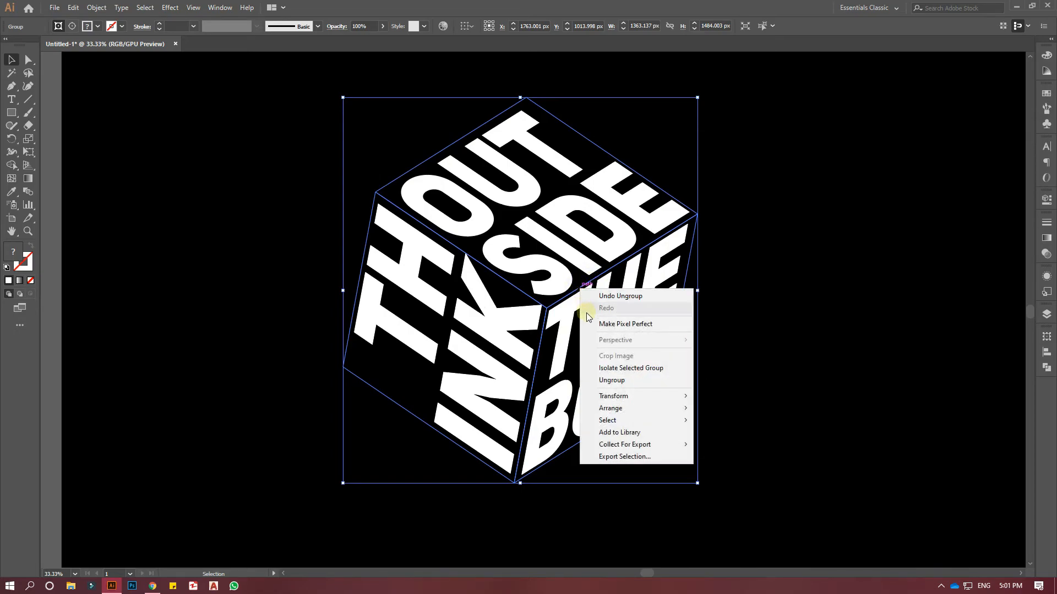
{"action": "left_click", "coordinate": [610, 381]}
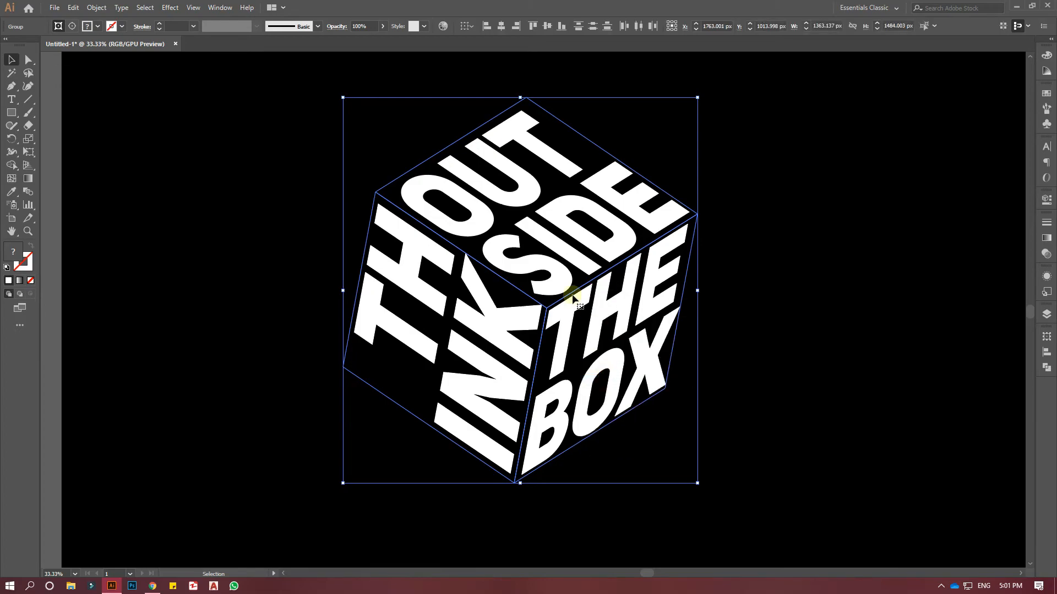
{"action": "right_click", "coordinate": [568, 297]}
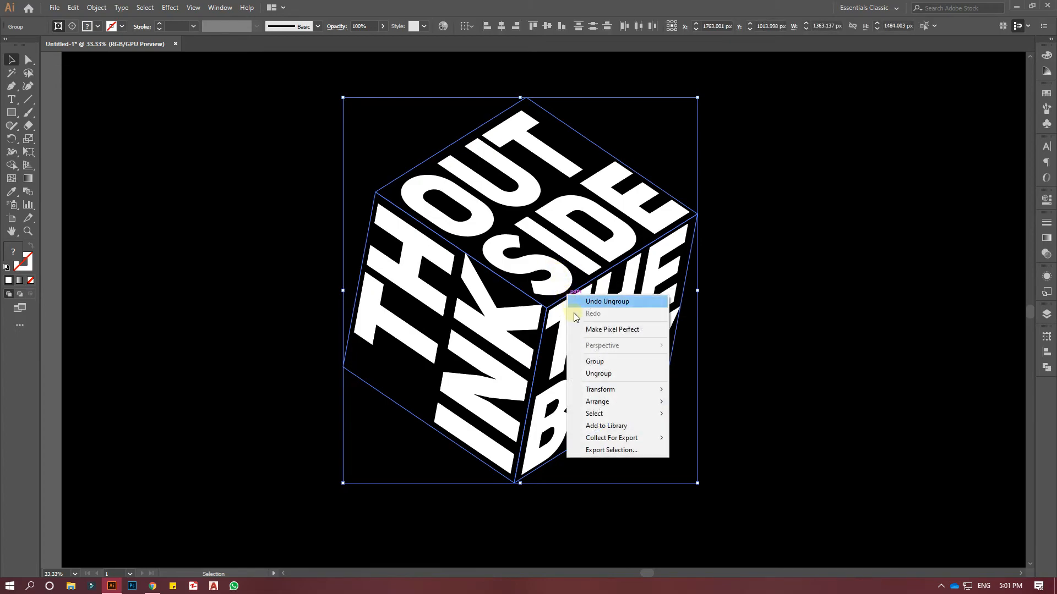
{"action": "left_click", "coordinate": [744, 330]}
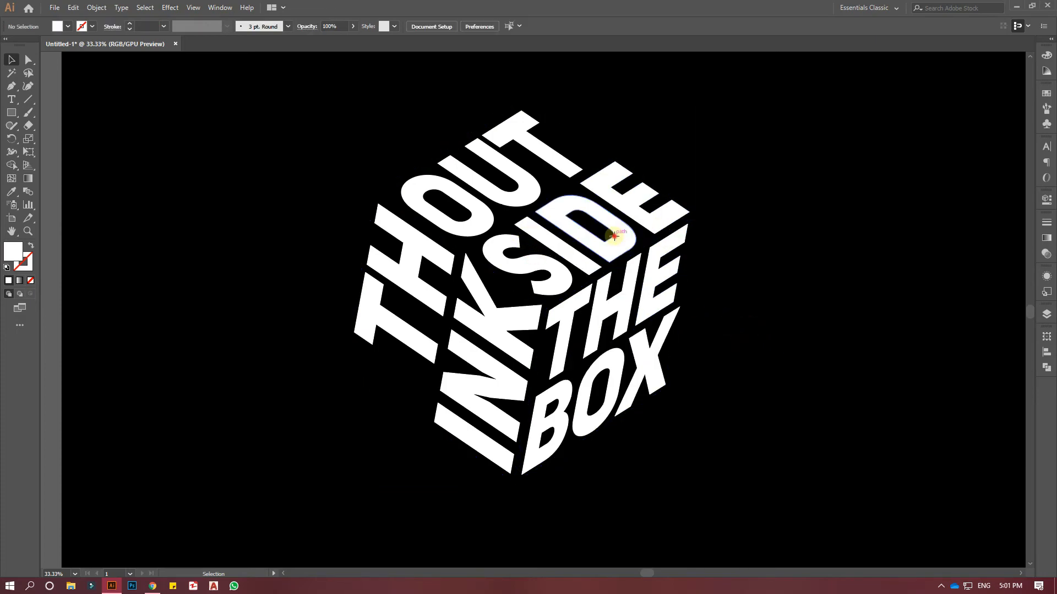
Ungroup the OUTSIDE face and release its clipping mask.
{"action": "left_click", "coordinate": [612, 235]}
{"action": "right_click", "coordinate": [600, 235]}
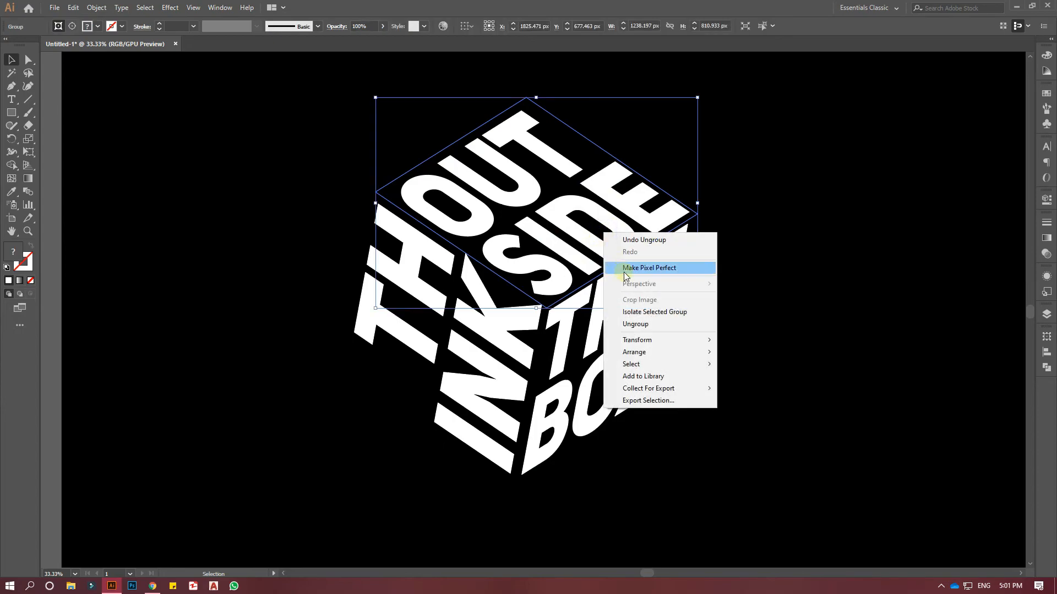
{"action": "left_click", "coordinate": [637, 324]}
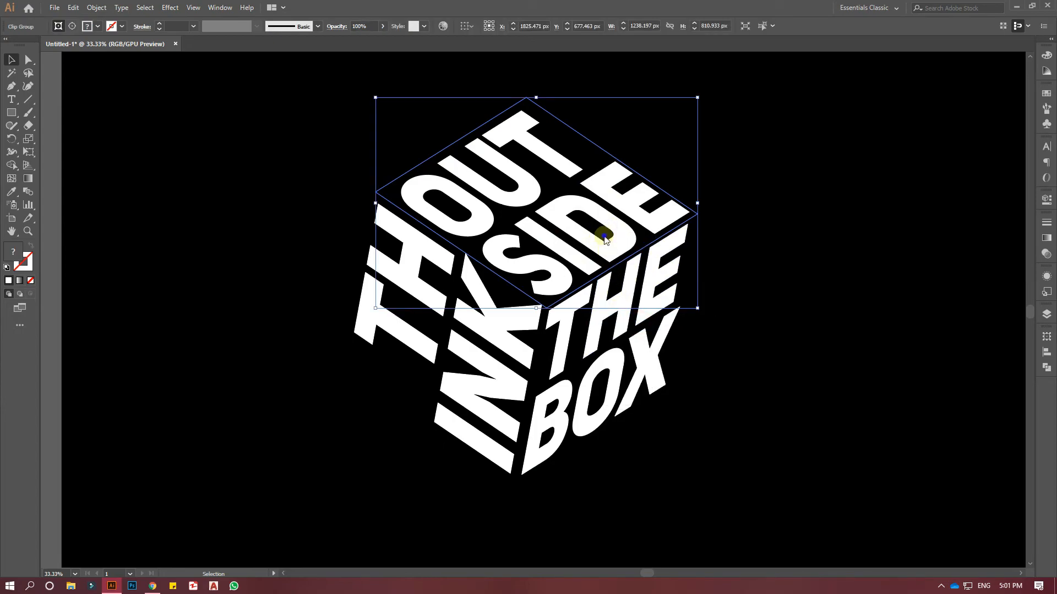
{"action": "right_click", "coordinate": [605, 235]}
{"action": "left_click", "coordinate": [652, 328]}
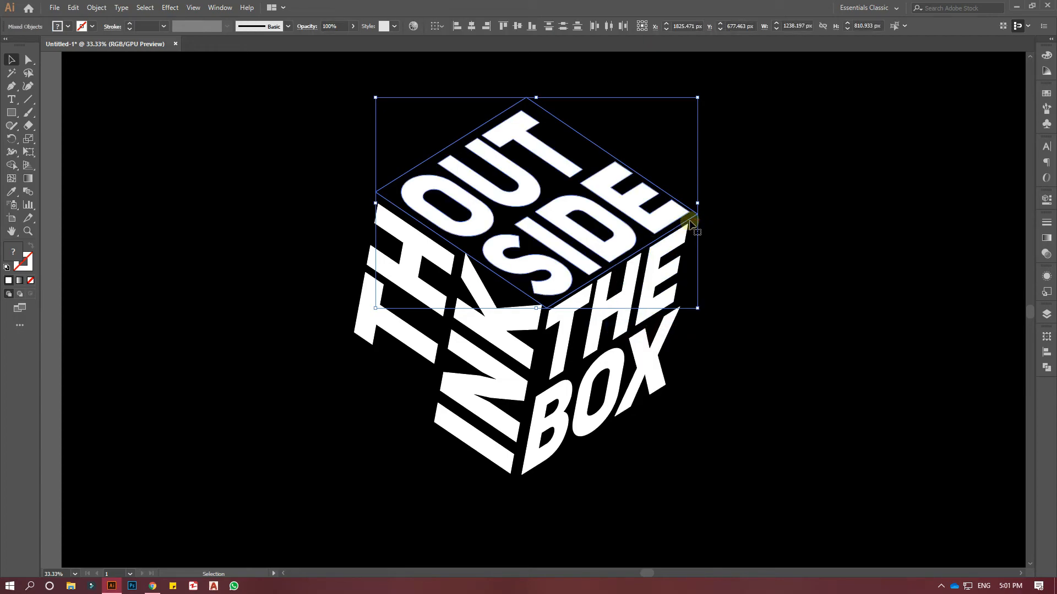
{"action": "mouse_move", "coordinate": [690, 219]}
{"action": "left_mouse_down"}
{"action": "mouse_move", "coordinate": [1015, 201]}
{"action": "mouse_move", "coordinate": [690, 220]}
{"action": "left_mouse_up"}
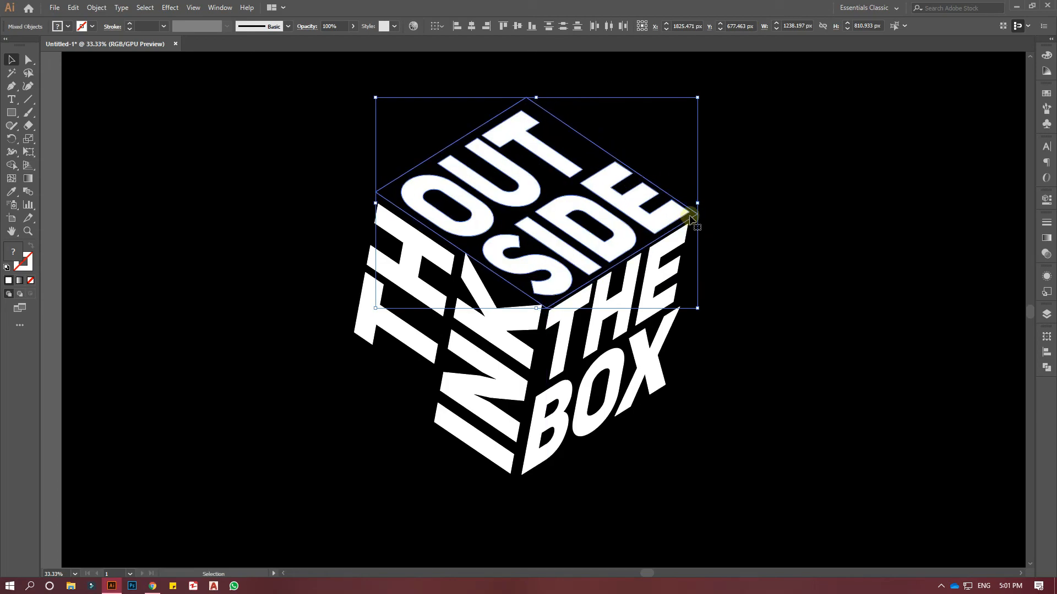
{"action": "left_click", "coordinate": [727, 175]}
Move the leftover outline of the OUTSIDE face off to the right of the cube and delete it.
{"action": "left_click_drag", "start_coordinate": [645, 179], "coordinate": [985, 187]}
{"action": "left_click_drag", "start_coordinate": [692, 94], "coordinate": [897, 325]}
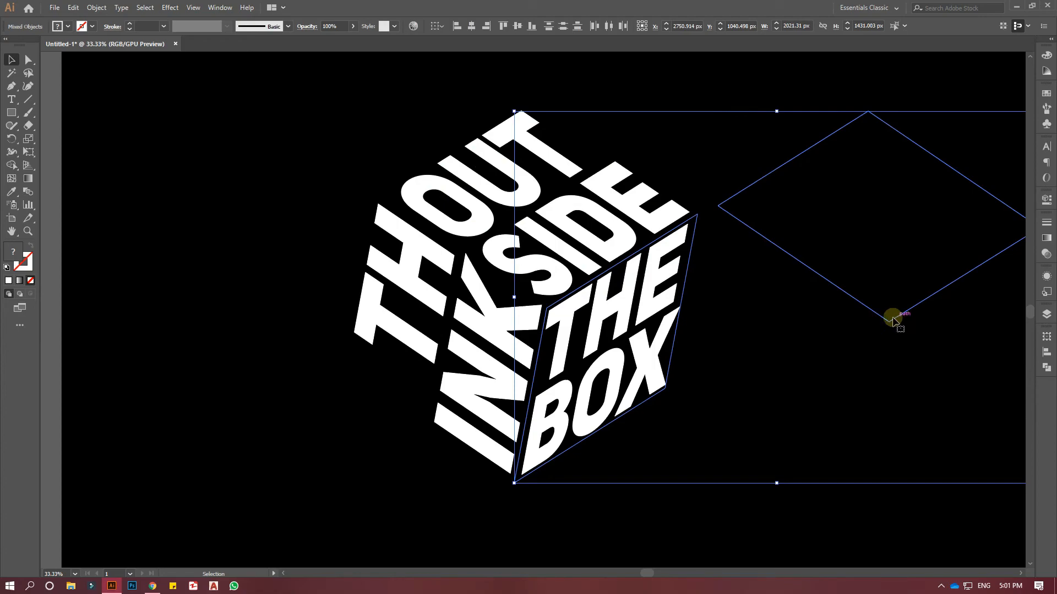
{"action": "left_click", "coordinate": [694, 88]}
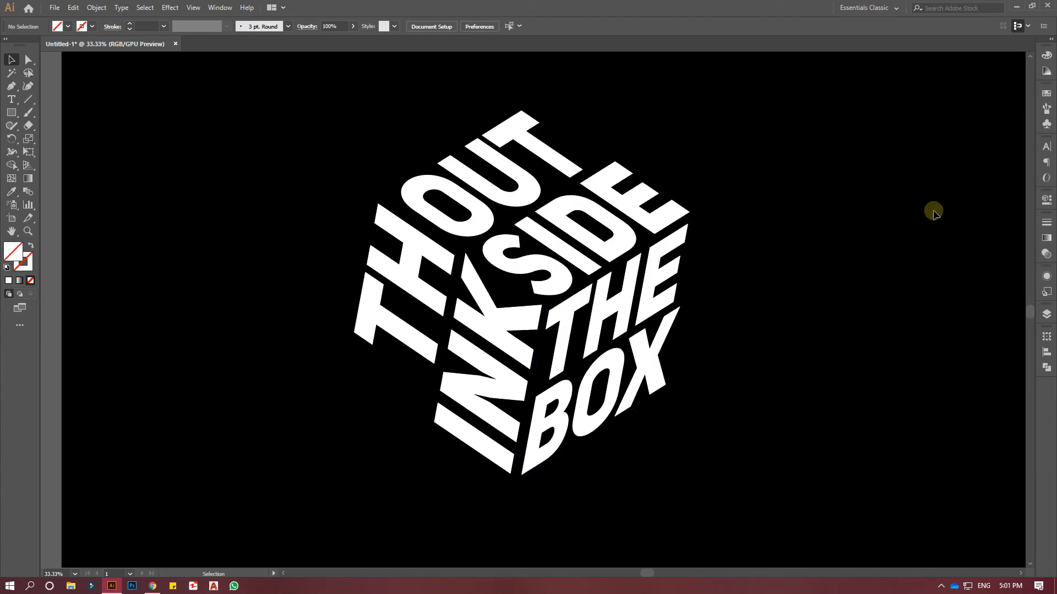
{"action": "left_click_drag", "start_coordinate": [814, 121], "coordinate": [881, 194]}
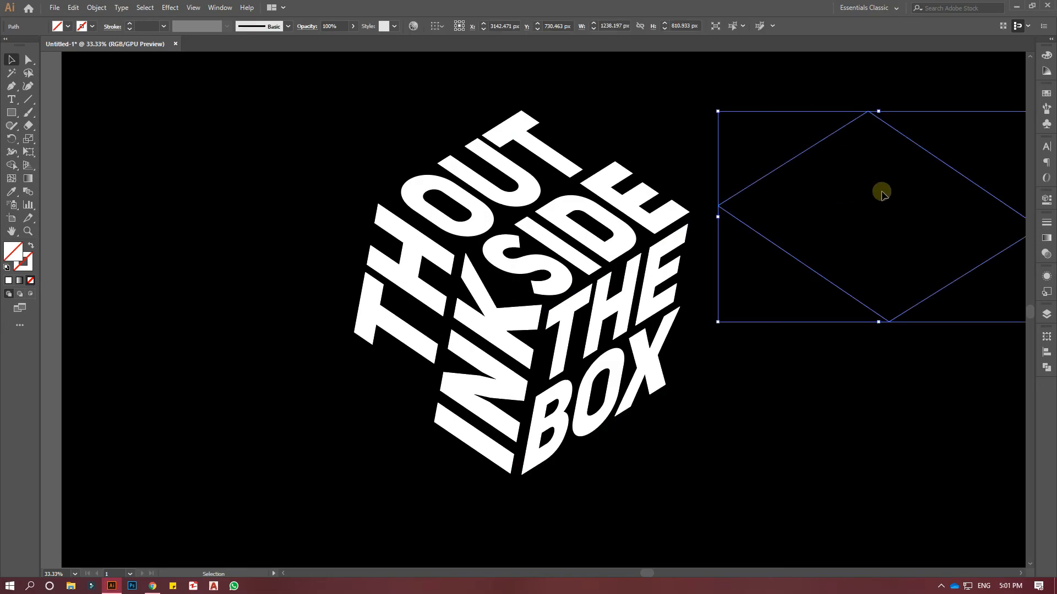
{"action": "key", "text": "Delete"}
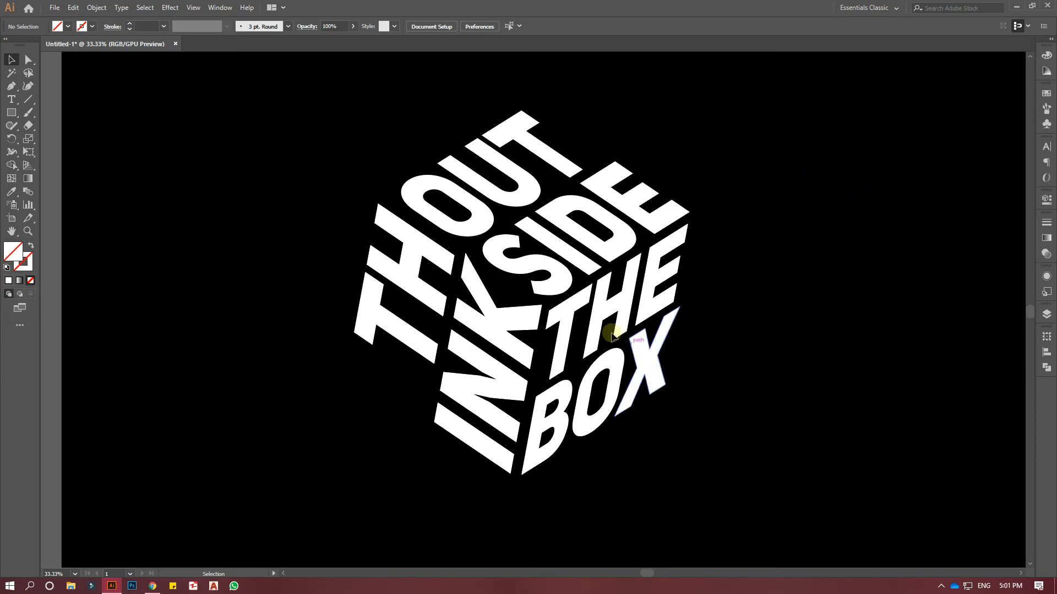
Fill the OUTSIDE lettering with red FC0000.
{"action": "left_click", "coordinate": [603, 244]}
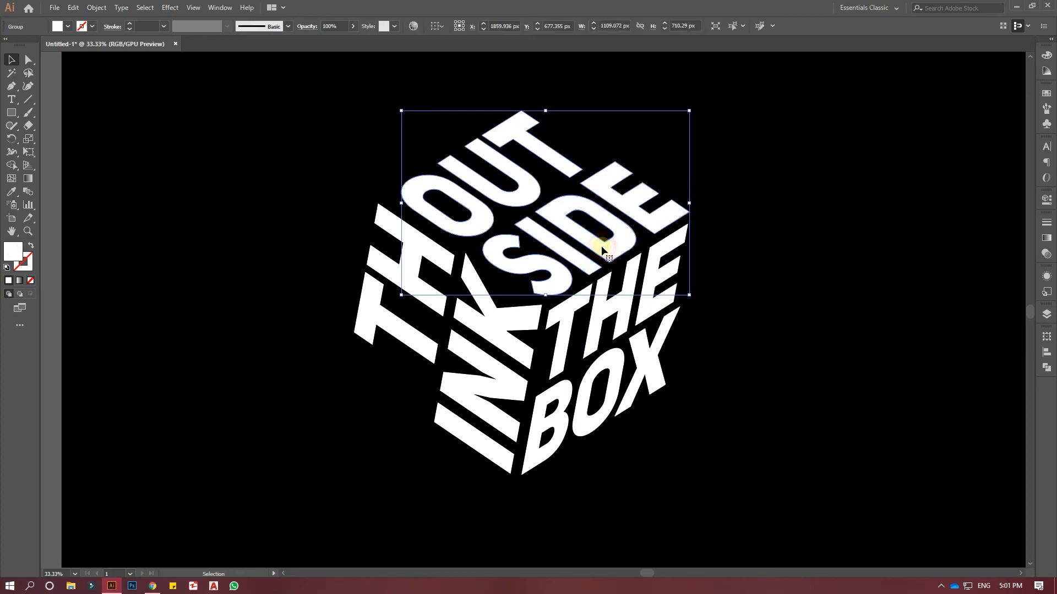
{"action": "double_click", "coordinate": [17, 248]}
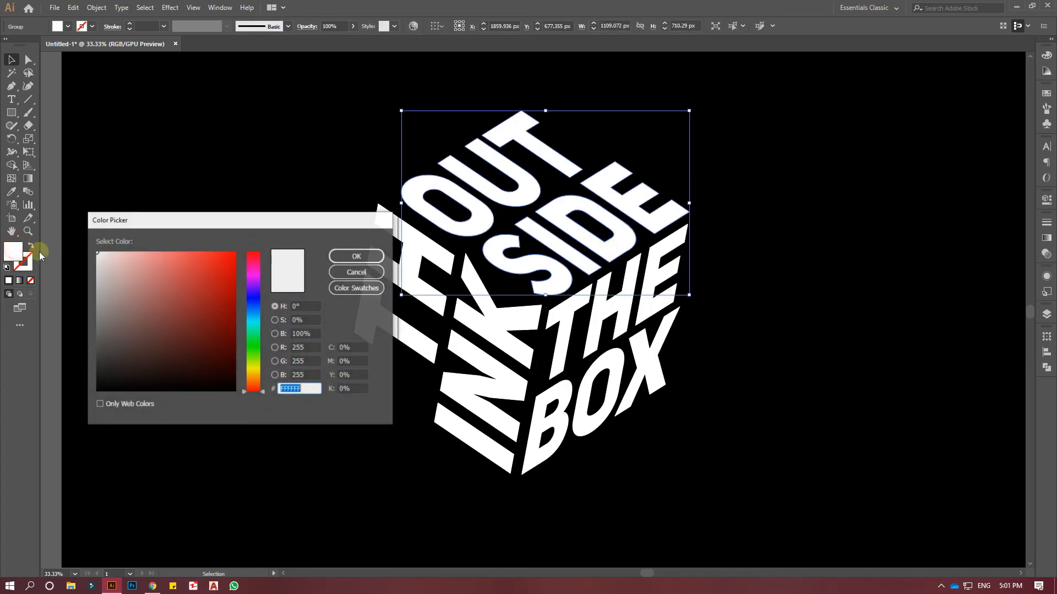
{"action": "left_click_drag", "start_coordinate": [211, 276], "coordinate": [246, 254]}
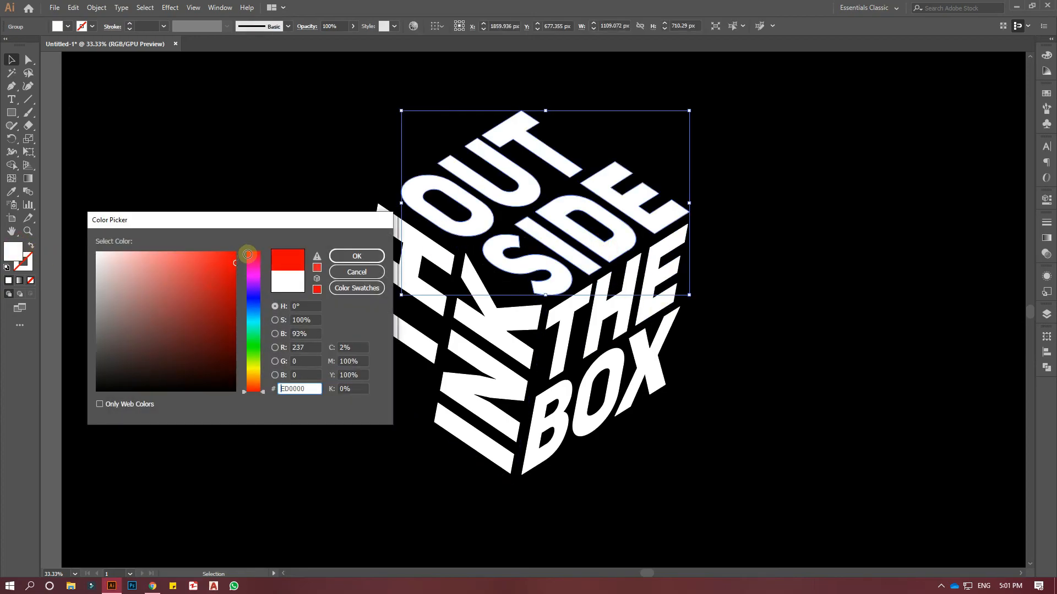
{"action": "left_click", "coordinate": [357, 256]}
{"action": "left_click", "coordinate": [755, 260]}
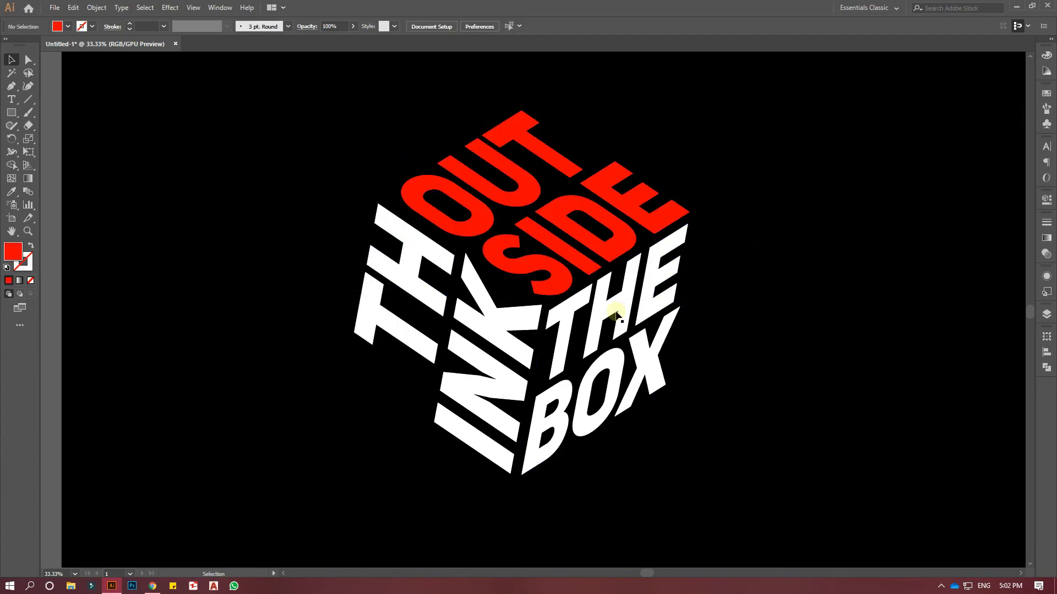
Ungroup the THE BOX face to release its clipping mask, and delete its leftover outline.
{"action": "left_click", "coordinate": [607, 317]}
{"action": "right_click", "coordinate": [609, 310]}
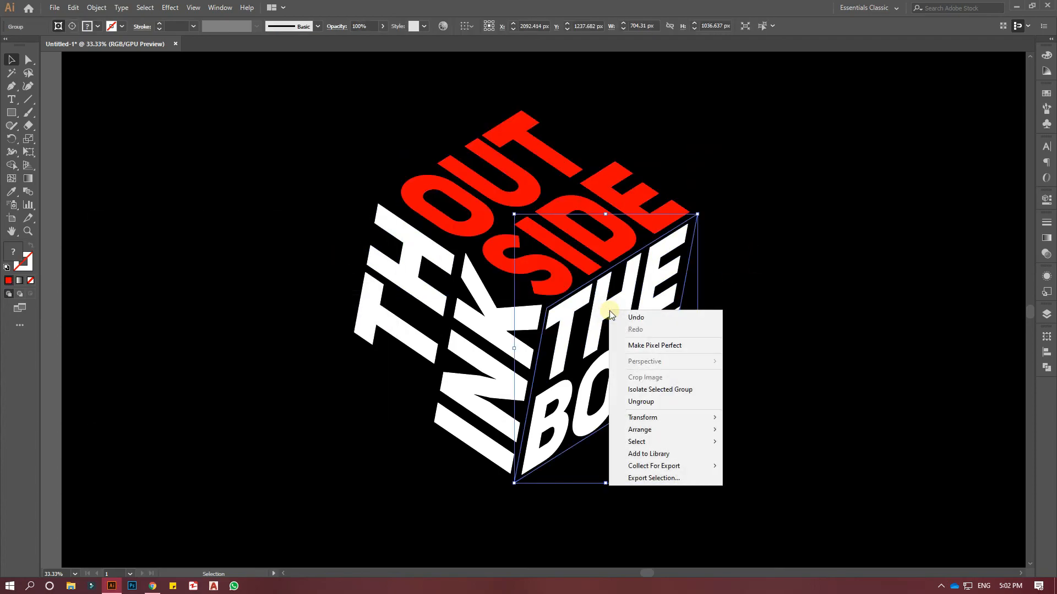
{"action": "left_click", "coordinate": [647, 402]}
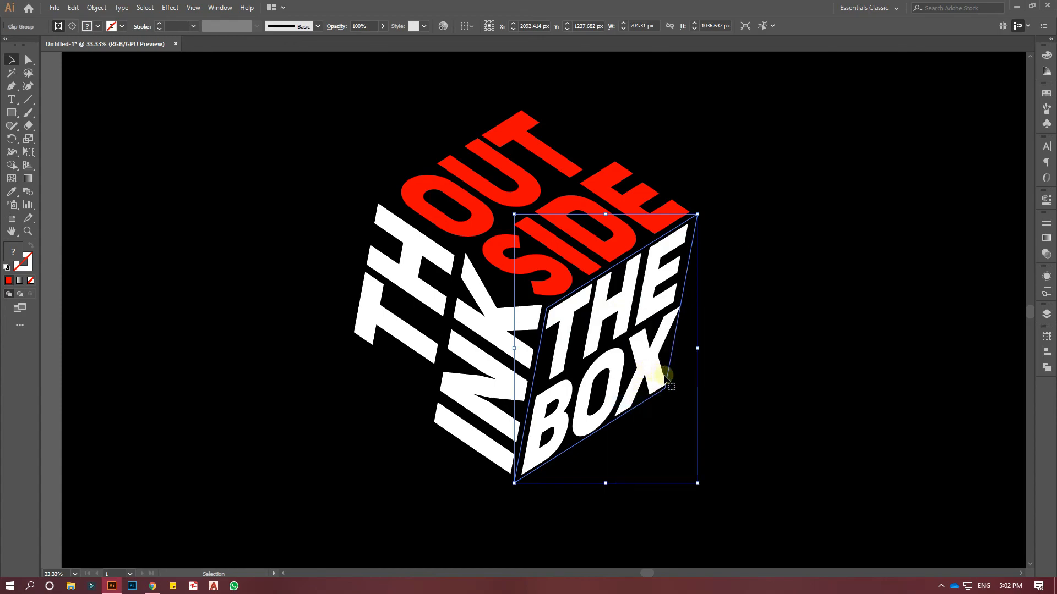
{"action": "right_click", "coordinate": [666, 374]}
{"action": "left_click", "coordinate": [703, 462]}
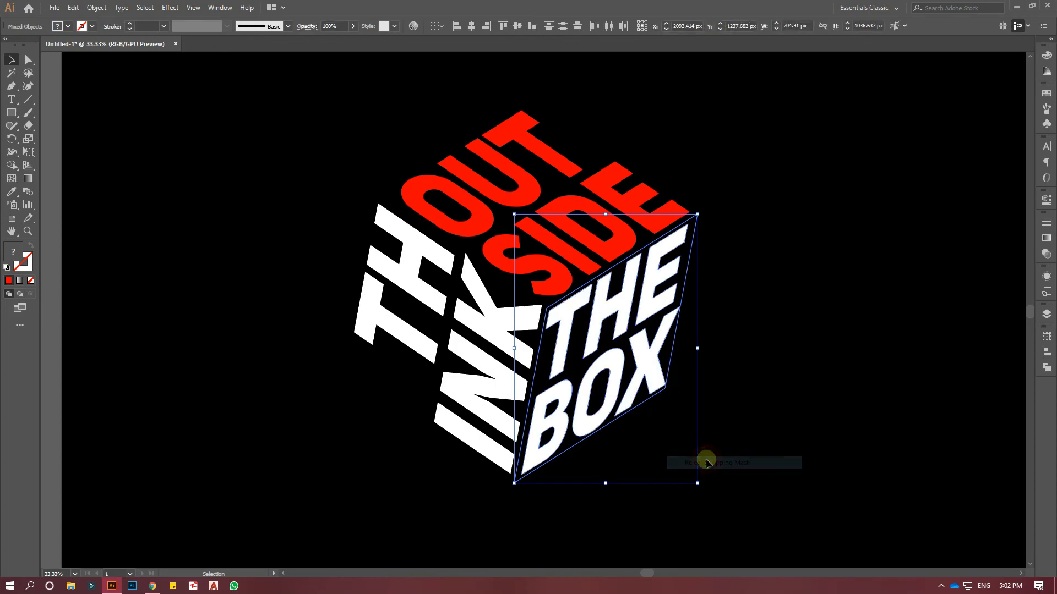
{"action": "left_click", "coordinate": [746, 397]}
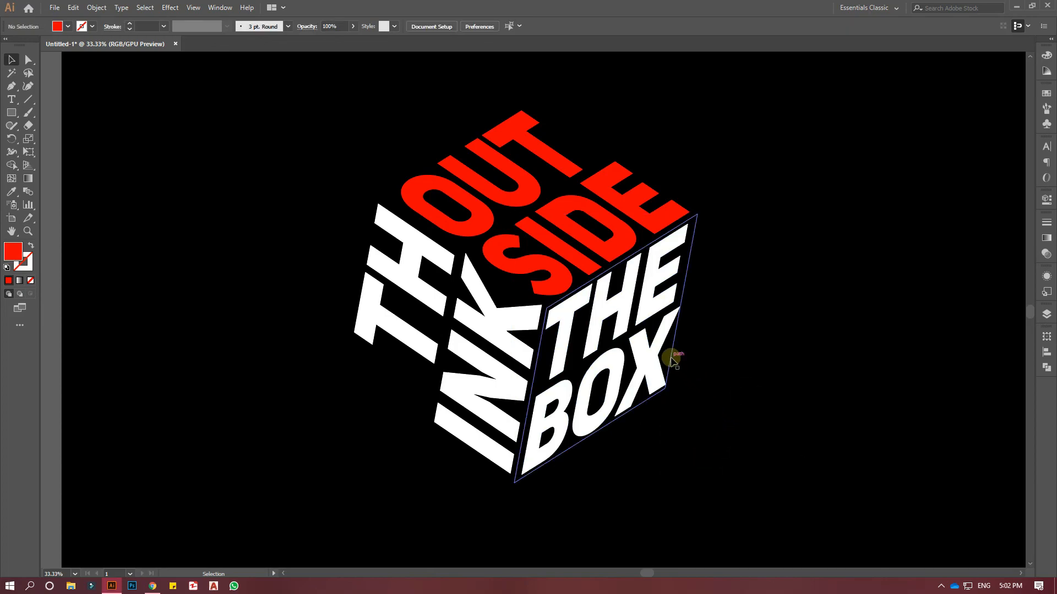
{"action": "left_click_drag", "start_coordinate": [672, 359], "coordinate": [871, 368]}
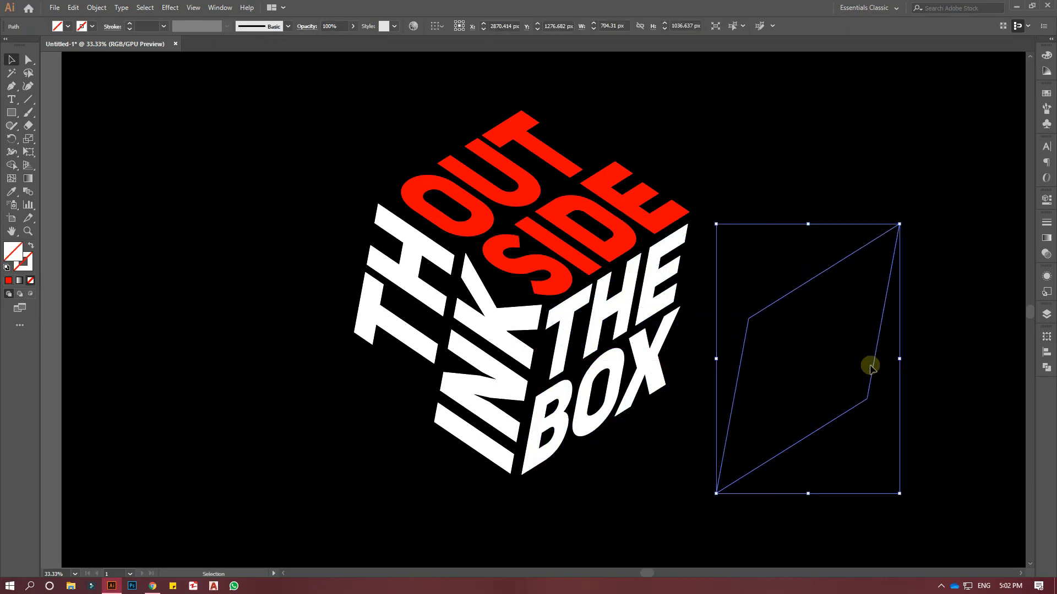
{"action": "key", "text": "Delete"}
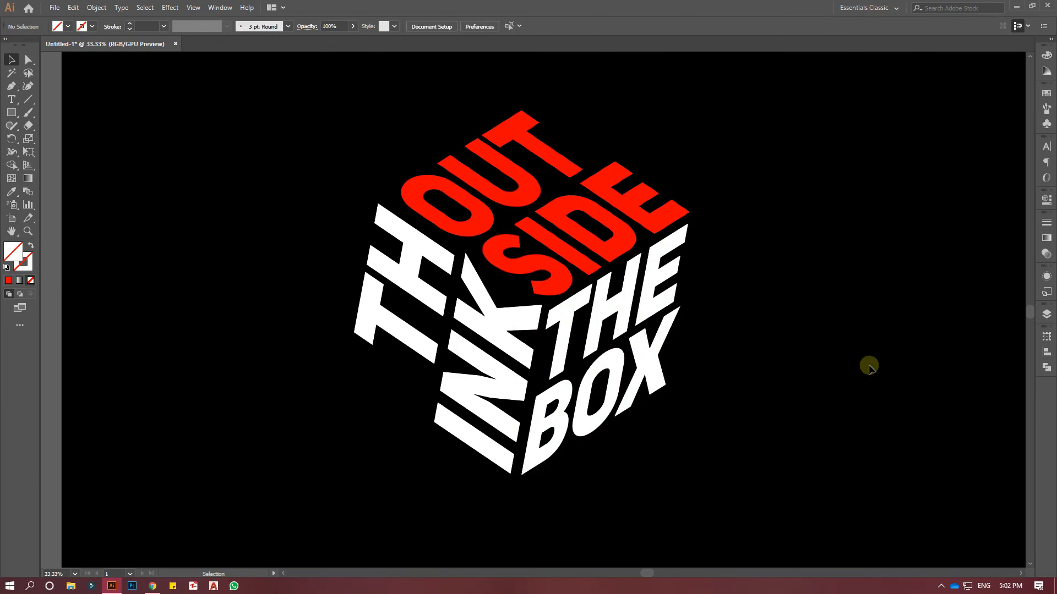
Fill the THE BOX lettering with blue 00A4FF.
{"action": "left_click", "coordinate": [613, 306]}
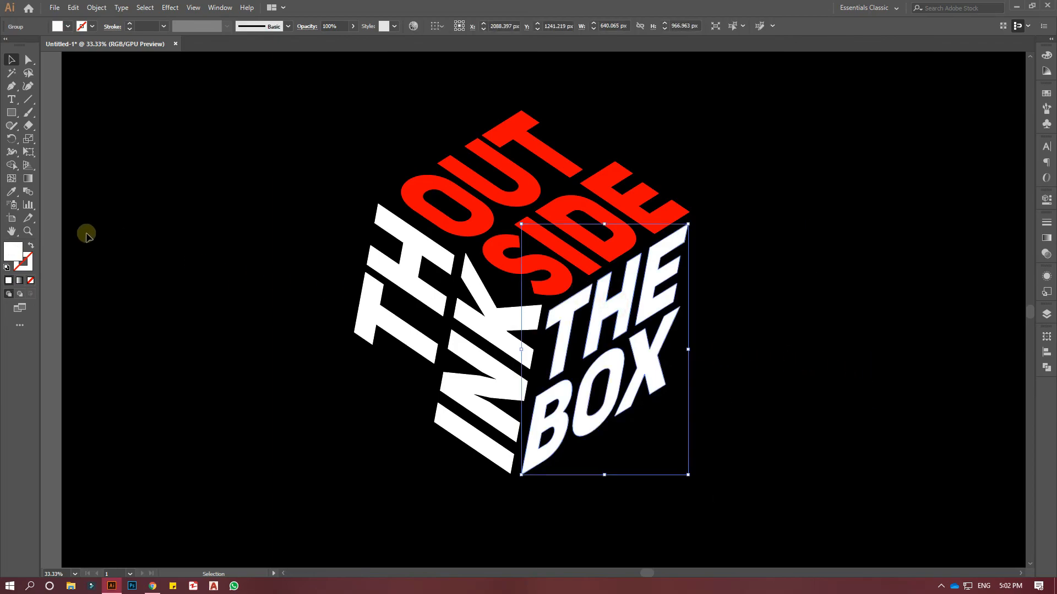
{"action": "double_click", "coordinate": [21, 253]}
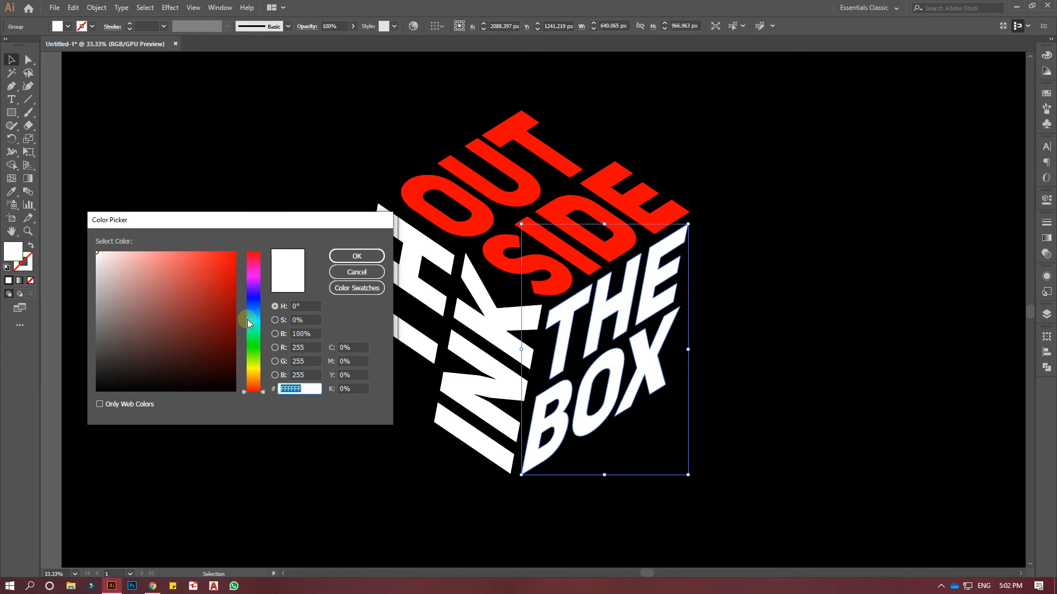
{"action": "left_click_drag", "start_coordinate": [247, 319], "coordinate": [248, 313]}
{"action": "left_click", "coordinate": [234, 253]}
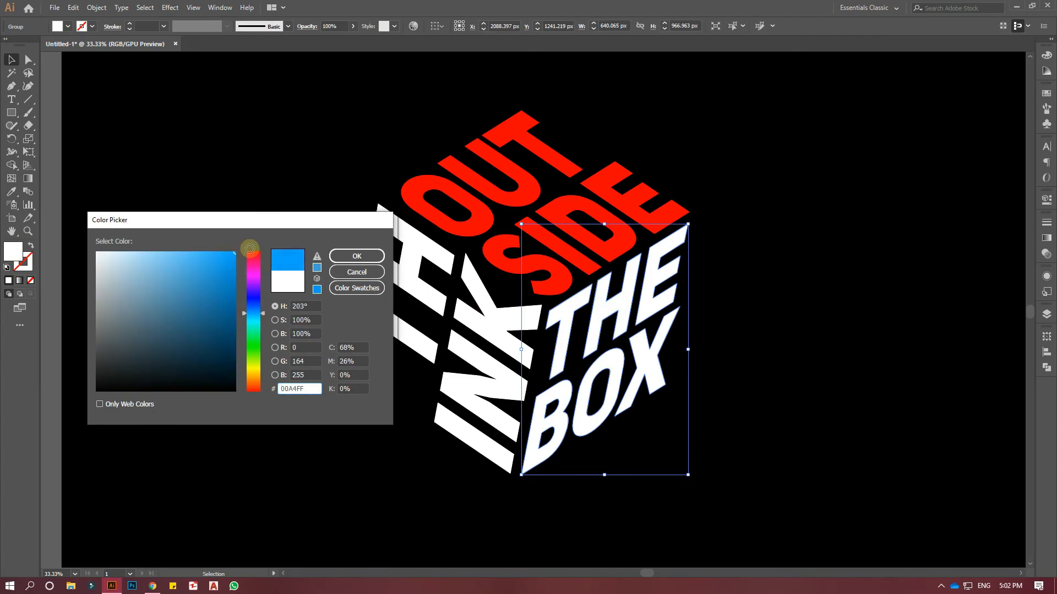
{"action": "left_click", "coordinate": [356, 256]}
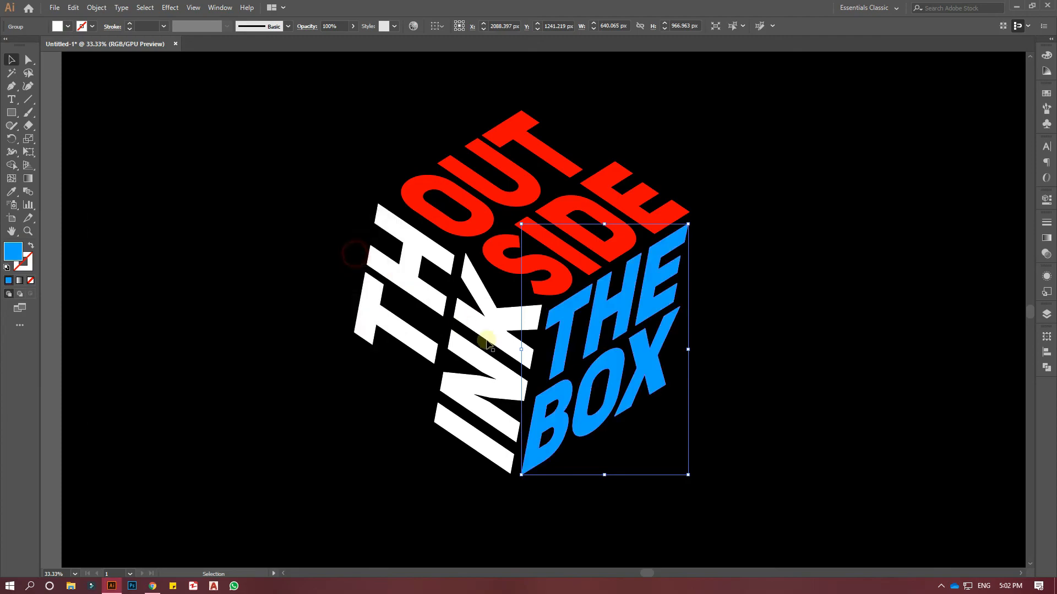
{"action": "left_click", "coordinate": [729, 403]}
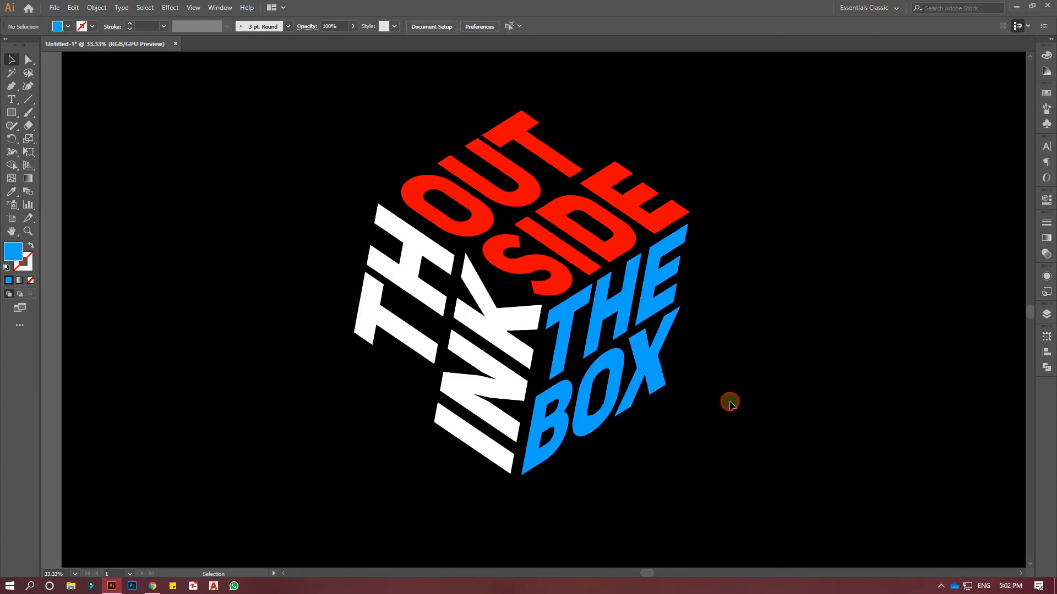
Ungroup the THINK face and release its clipping mask.
{"action": "left_click", "coordinate": [534, 368]}
{"action": "right_click", "coordinate": [534, 366]}
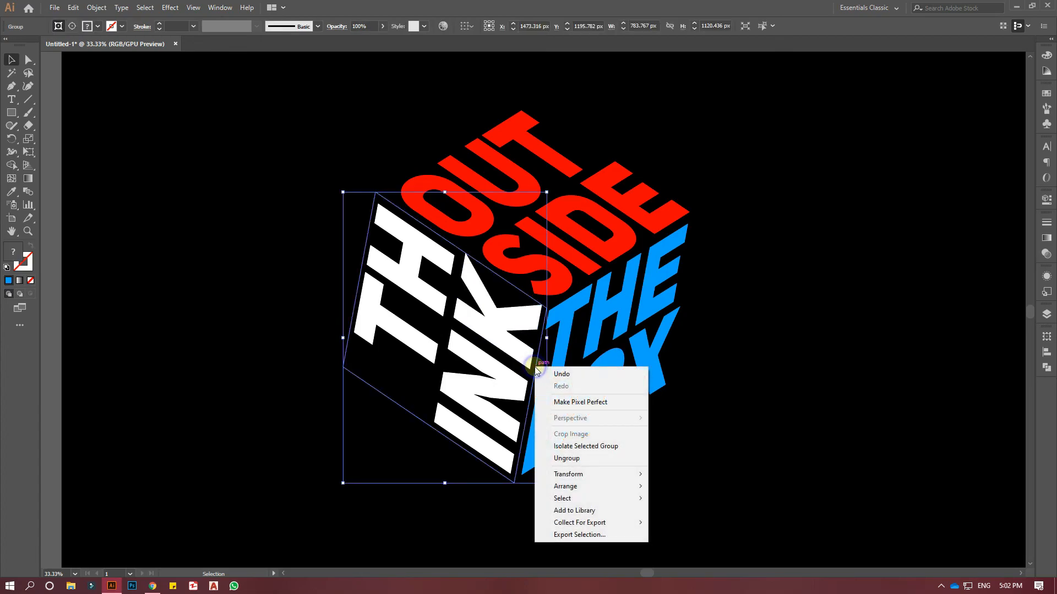
{"action": "left_click", "coordinate": [568, 458]}
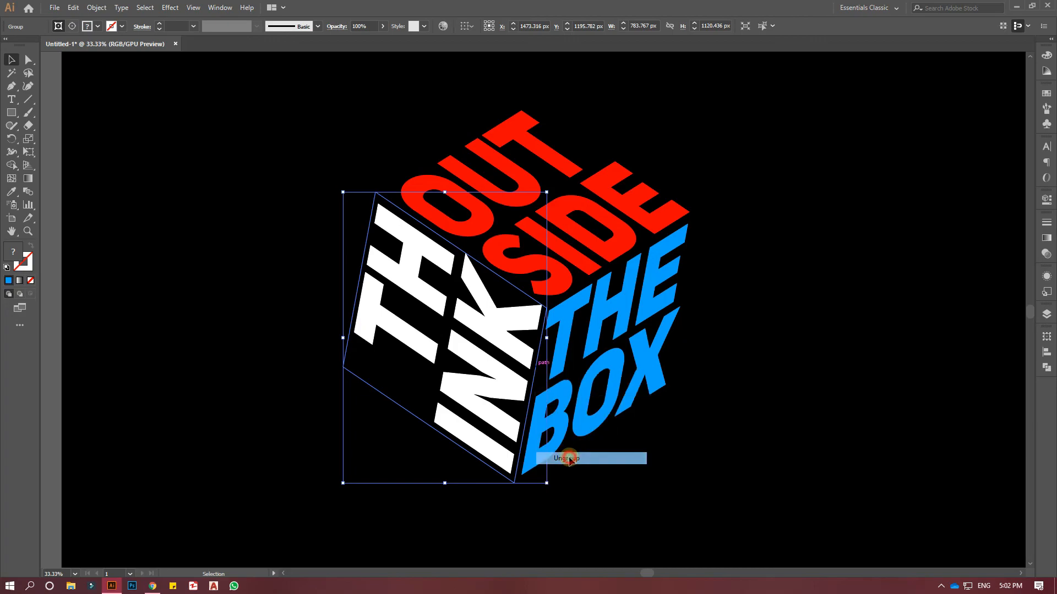
{"action": "right_click", "coordinate": [529, 364]}
{"action": "left_click", "coordinate": [574, 452]}
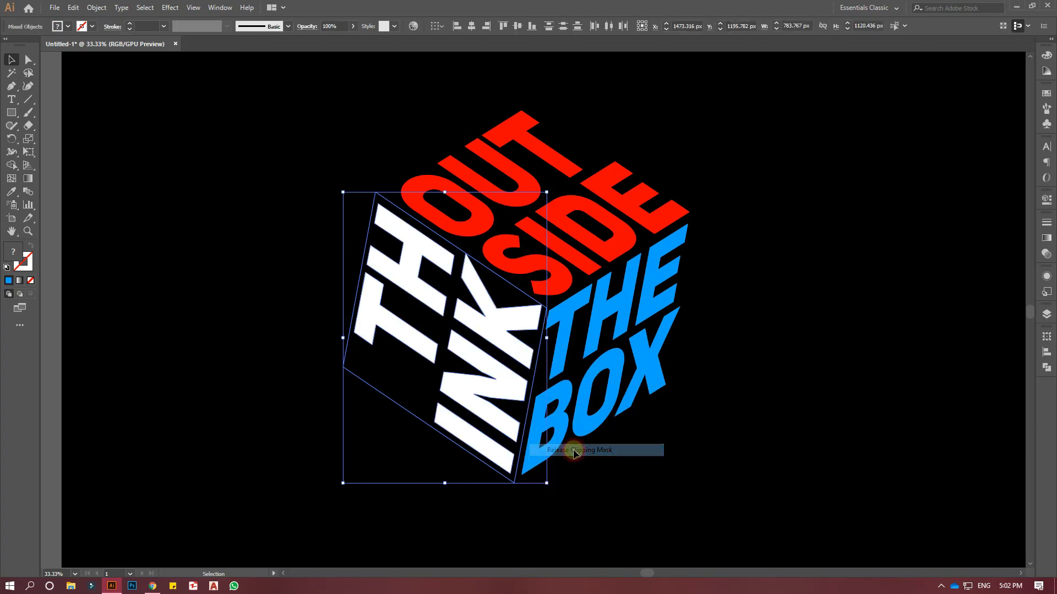
Separate the leftover outline of the THINK face from its lettering, move it off the cube and delete it.
{"action": "mouse_move", "coordinate": [536, 374]}
{"action": "left_mouse_down"}
{"action": "mouse_move", "coordinate": [853, 455]}
{"action": "mouse_move", "coordinate": [890, 451]}
{"action": "mouse_move", "coordinate": [612, 420]}
{"action": "mouse_move", "coordinate": [567, 411]}
{"action": "mouse_move", "coordinate": [538, 385]}
{"action": "left_mouse_up"}
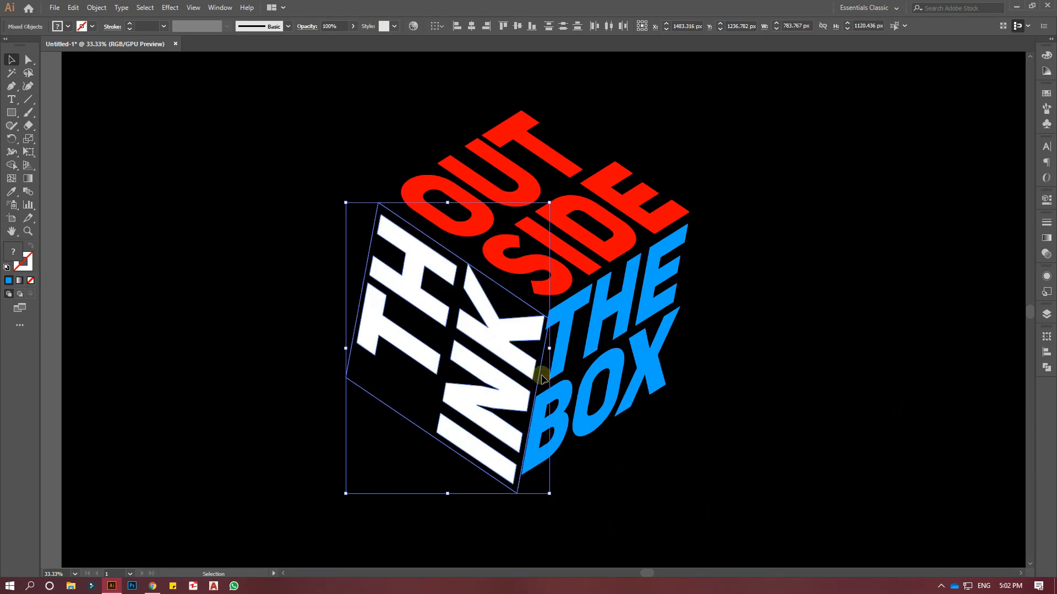
{"action": "key", "text": "ctrl+z"}
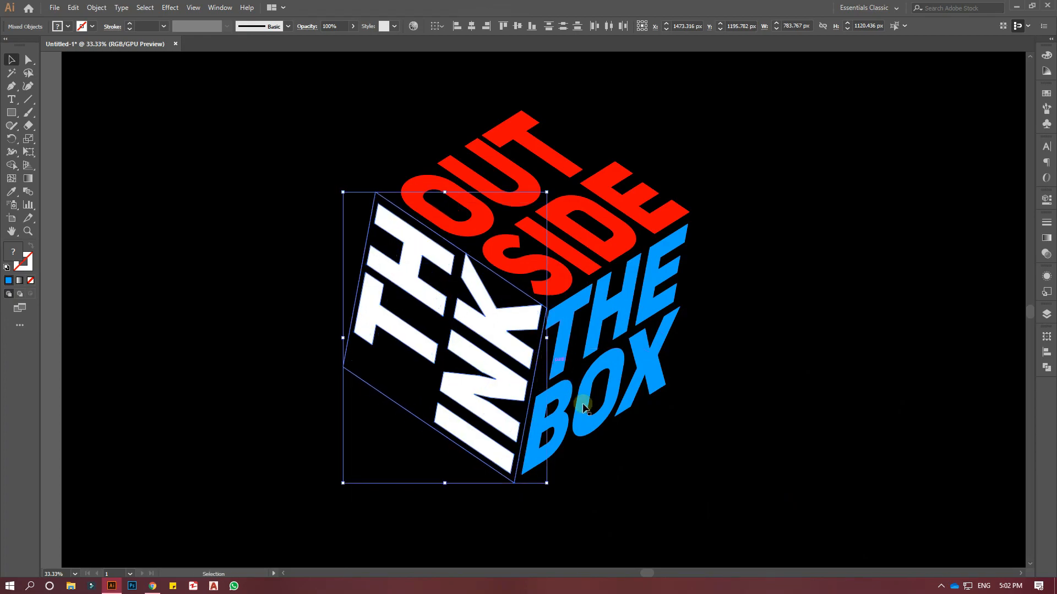
{"action": "left_click", "coordinate": [638, 473]}
{"action": "left_click_drag", "start_coordinate": [532, 364], "coordinate": [944, 442]}
{"action": "key", "text": "Delete"}
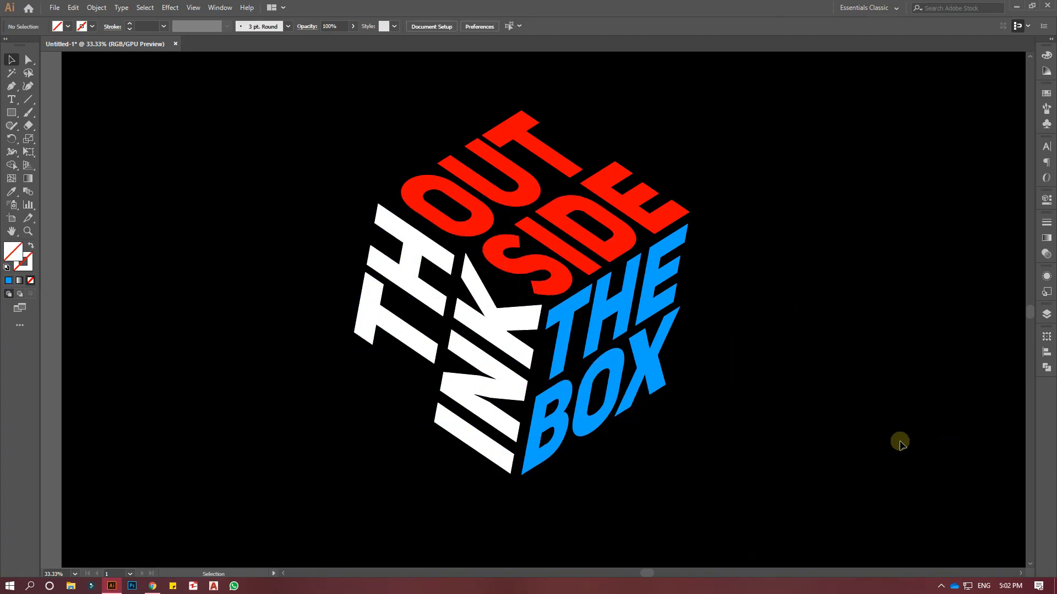
Fill the THINK lettering with yellow F9FF00 and deselect it.
{"action": "left_click", "coordinate": [519, 347]}
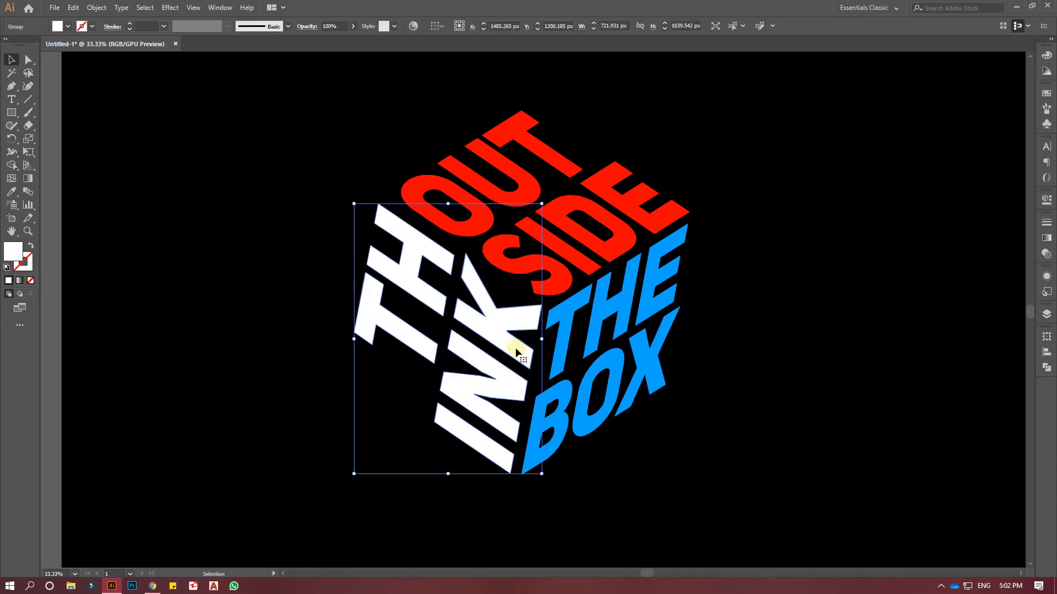
{"action": "double_click", "coordinate": [14, 254]}
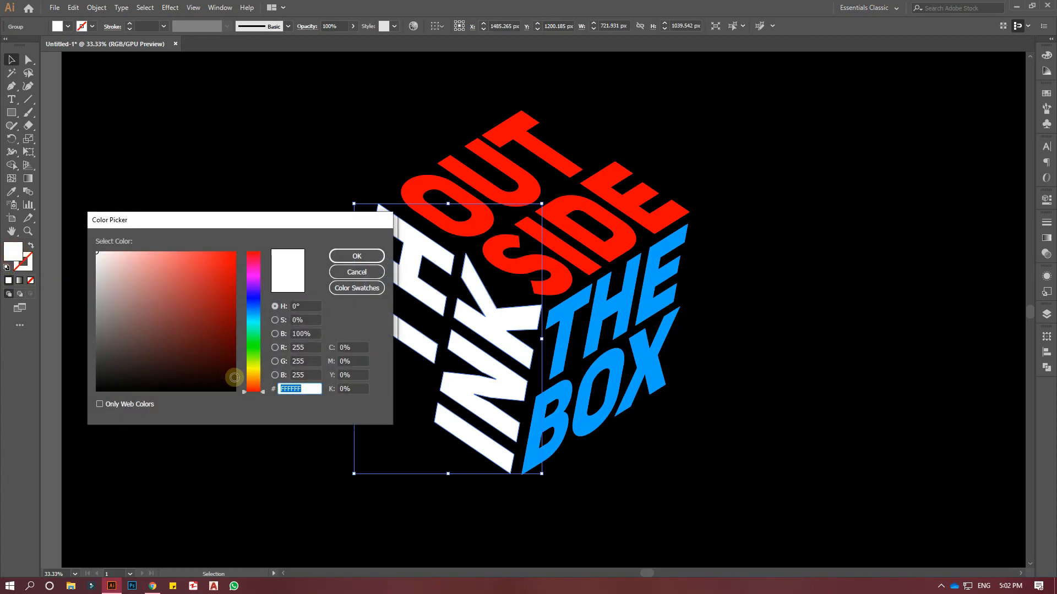
{"action": "left_click", "coordinate": [255, 367]}
{"action": "left_click_drag", "start_coordinate": [225, 290], "coordinate": [235, 252]}
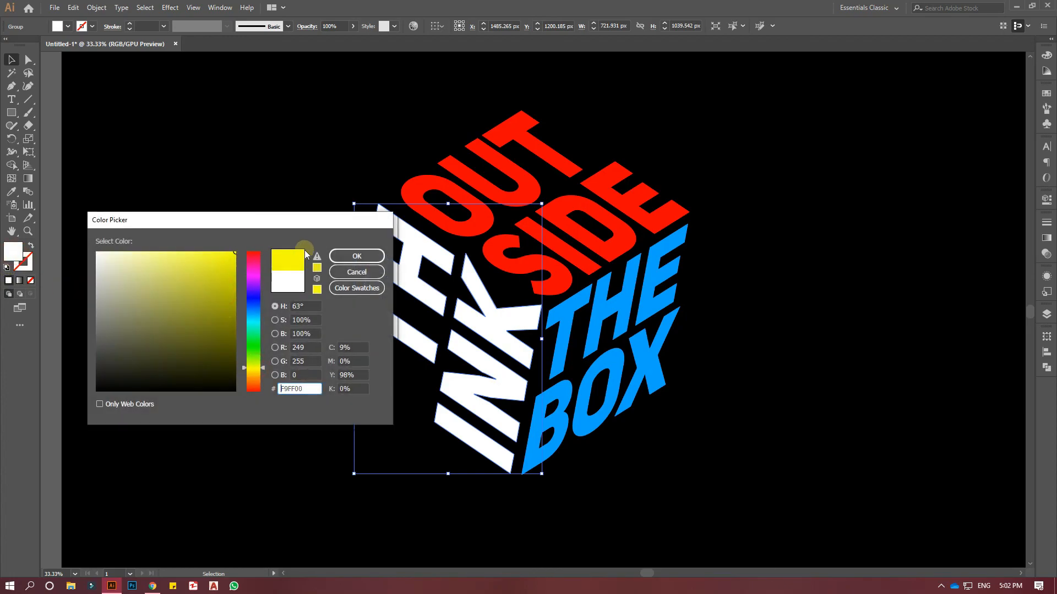
{"action": "left_click", "coordinate": [360, 254]}
{"action": "left_click", "coordinate": [228, 194]}
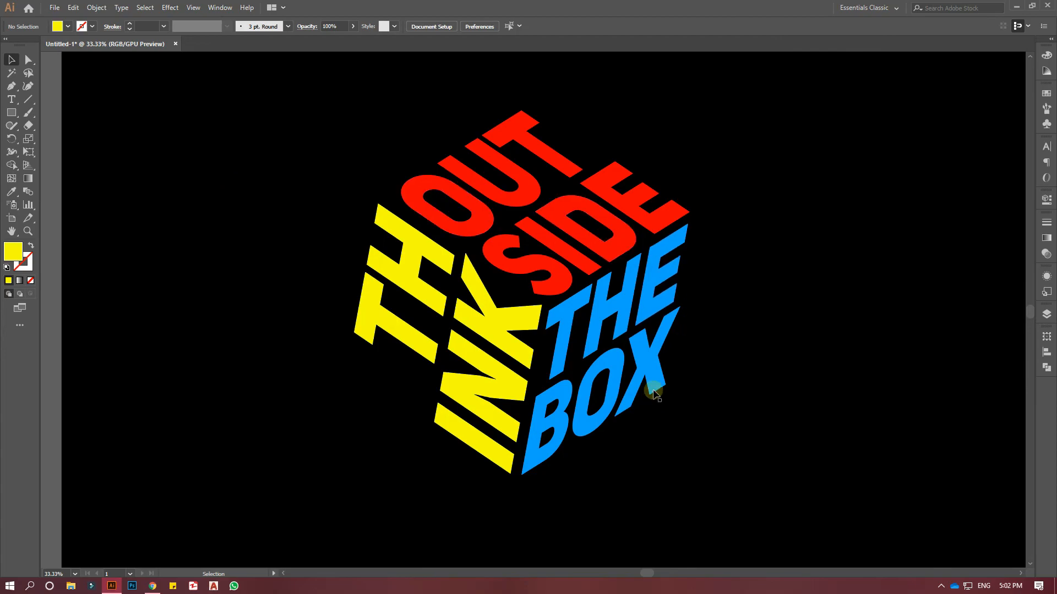